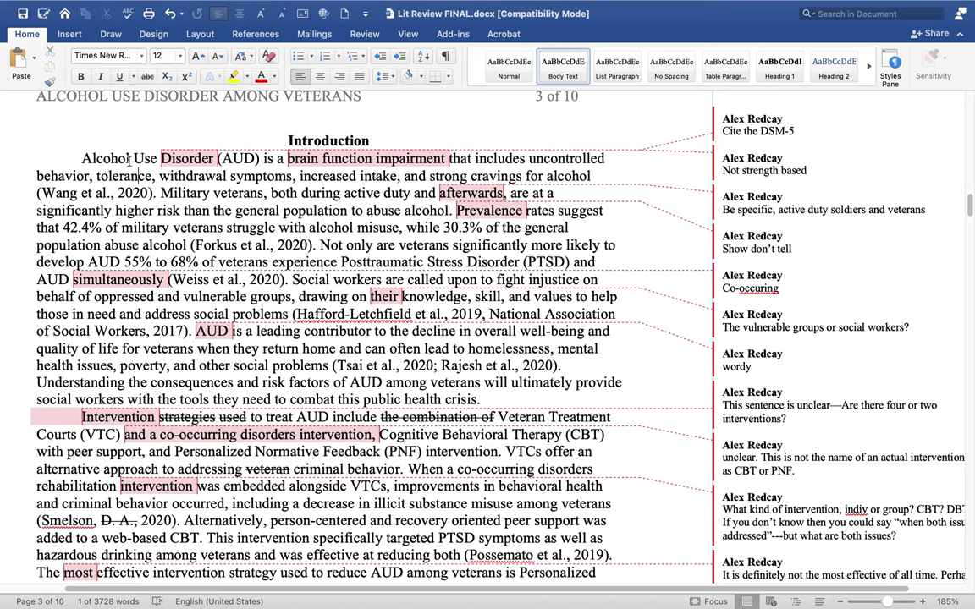
# Delete the "Cite the DSM-5" comment attached to the word "Disorder" in the Introduction's first sentence.
pyautogui.click(183, 161)
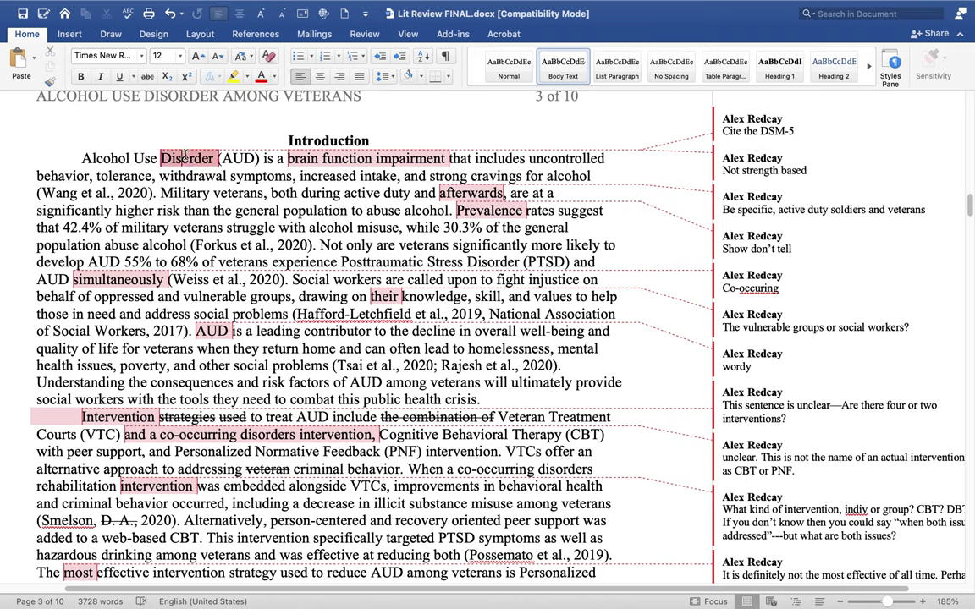
pyautogui.moveTo(183, 156)
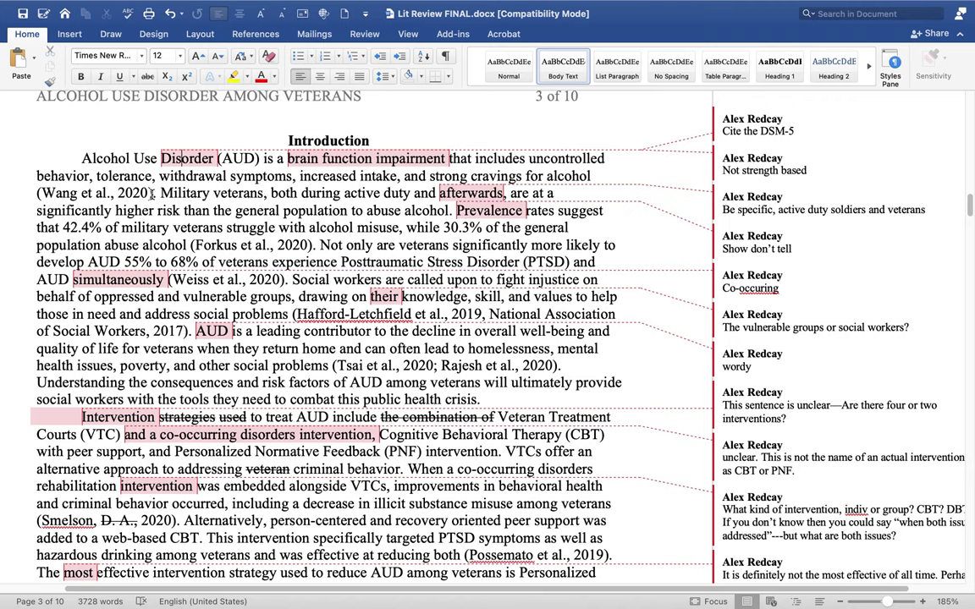
pyautogui.click(743, 128)
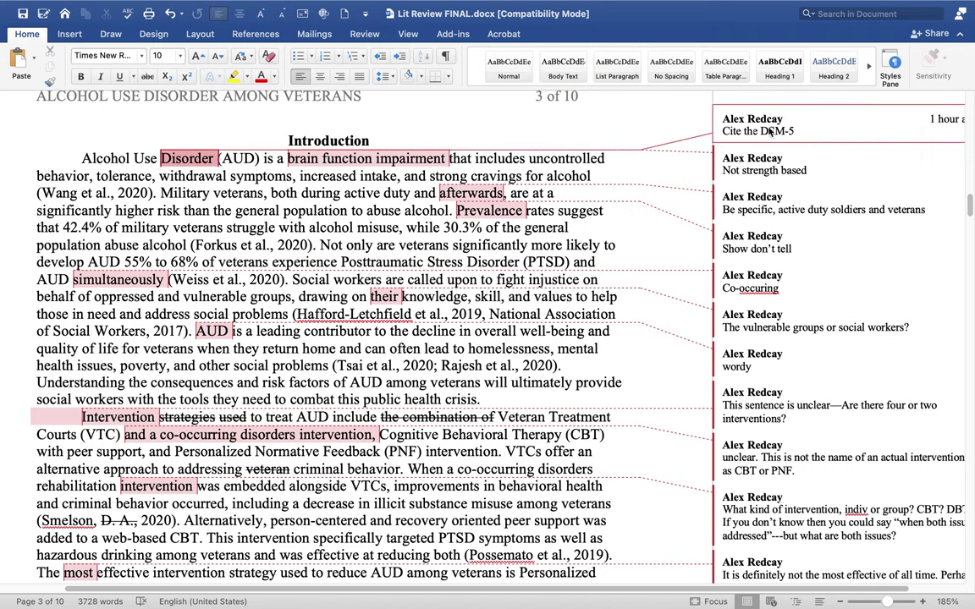
pyautogui.rightClick(769, 130)
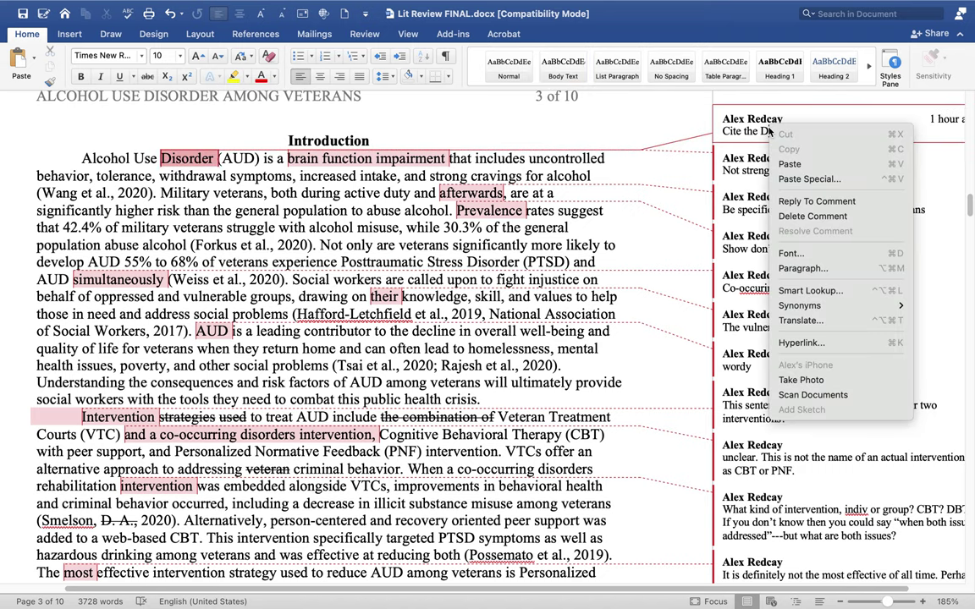
pyautogui.click(795, 217)
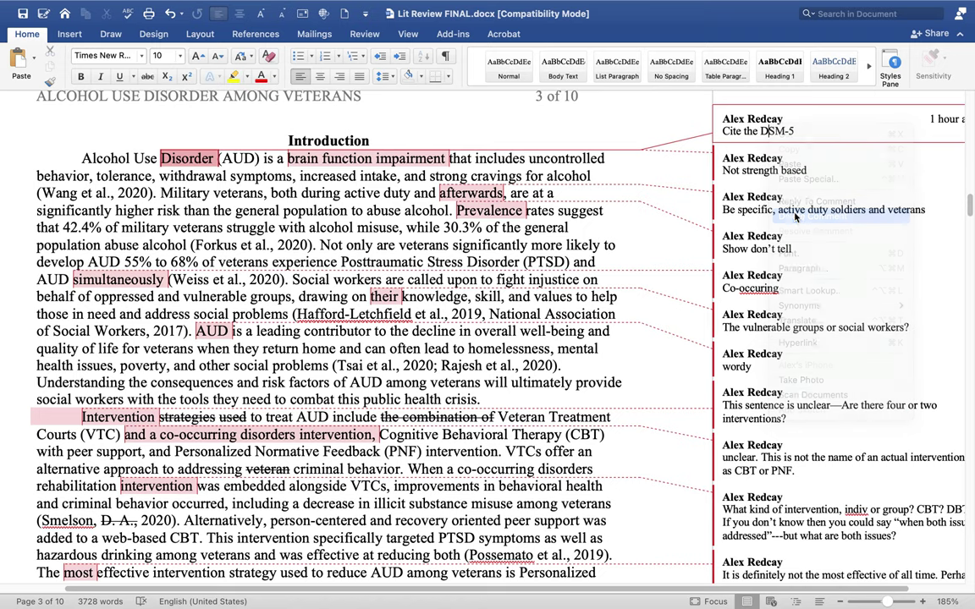
# Review the phrase "brain function impairment" and its supporting citation, and delete the attached "Not strength based" comment.
pyautogui.click(292, 159)
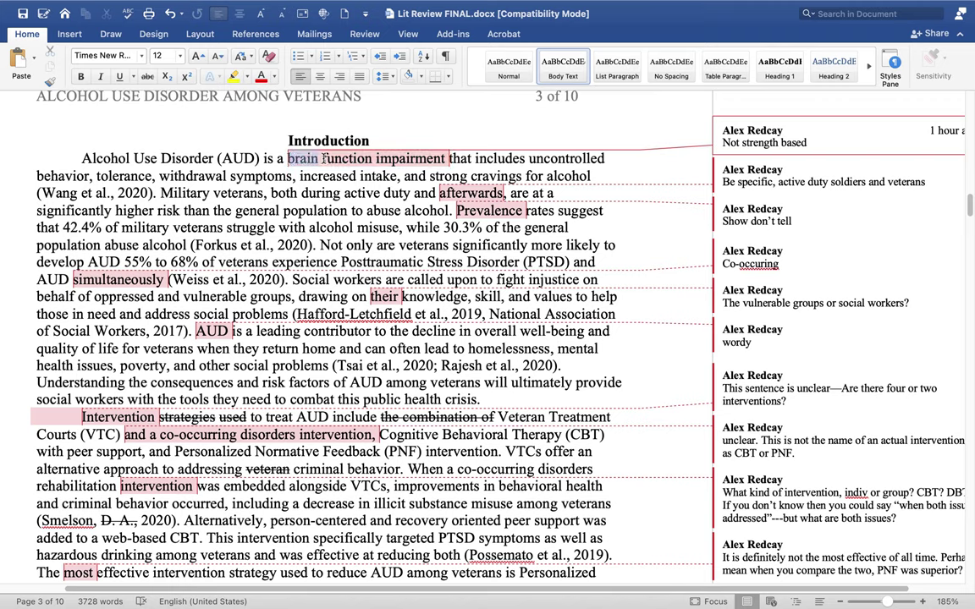
pyautogui.moveTo(290, 158); pyautogui.dragTo(441, 160)
pyautogui.click(442, 160)
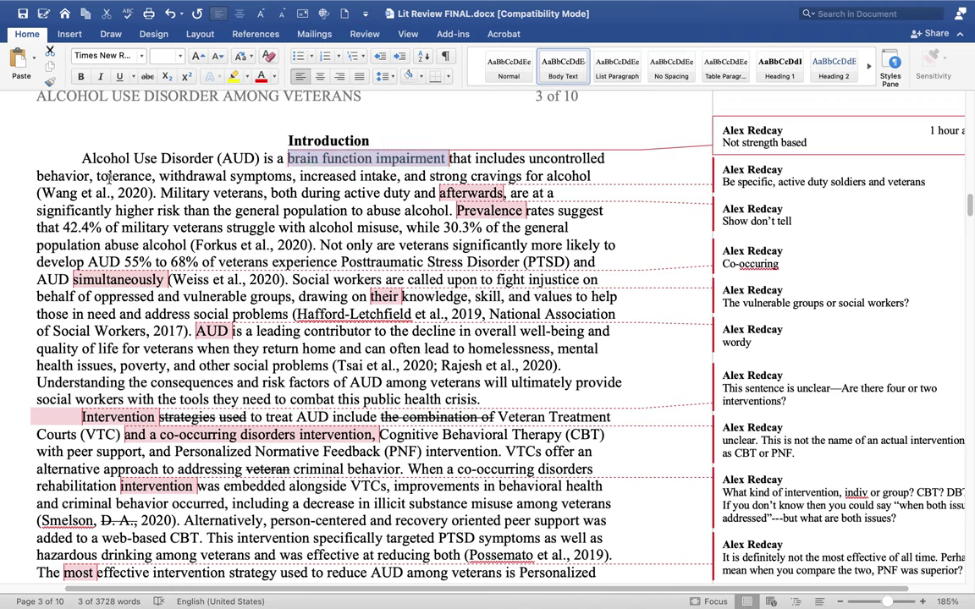
pyautogui.moveTo(42, 193); pyautogui.dragTo(148, 193)
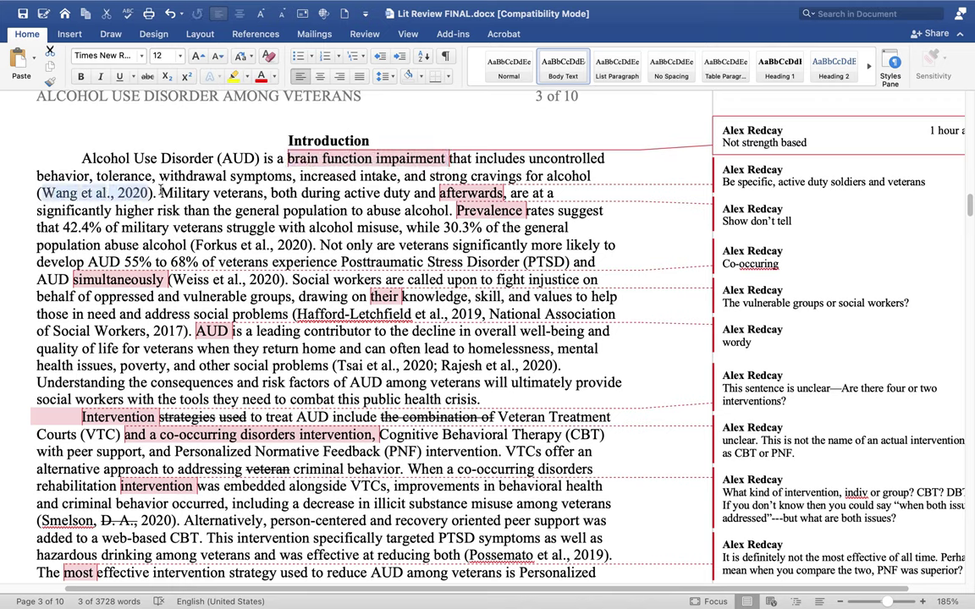
pyautogui.moveTo(289, 158); pyautogui.dragTo(435, 165)
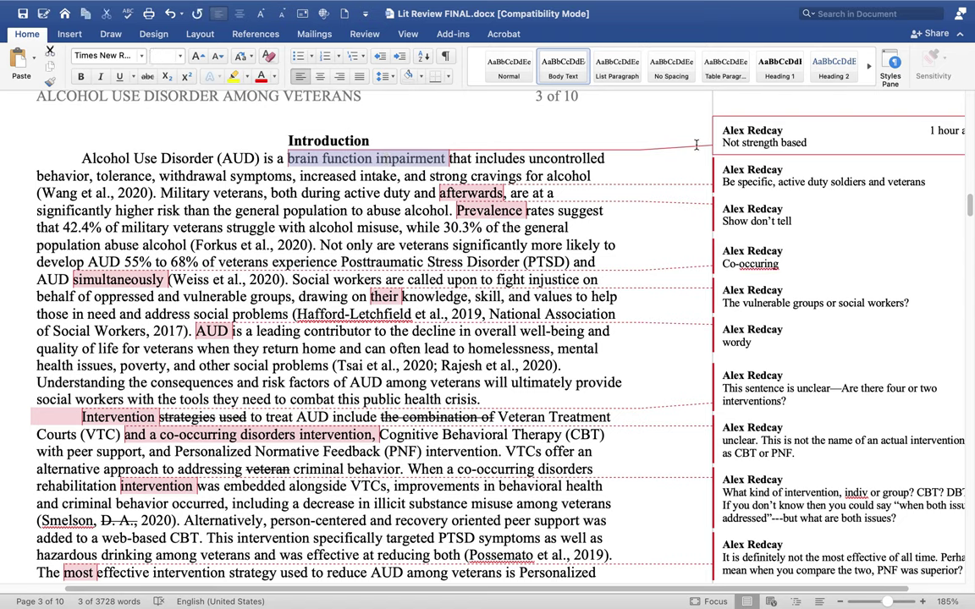
pyautogui.click(745, 143)
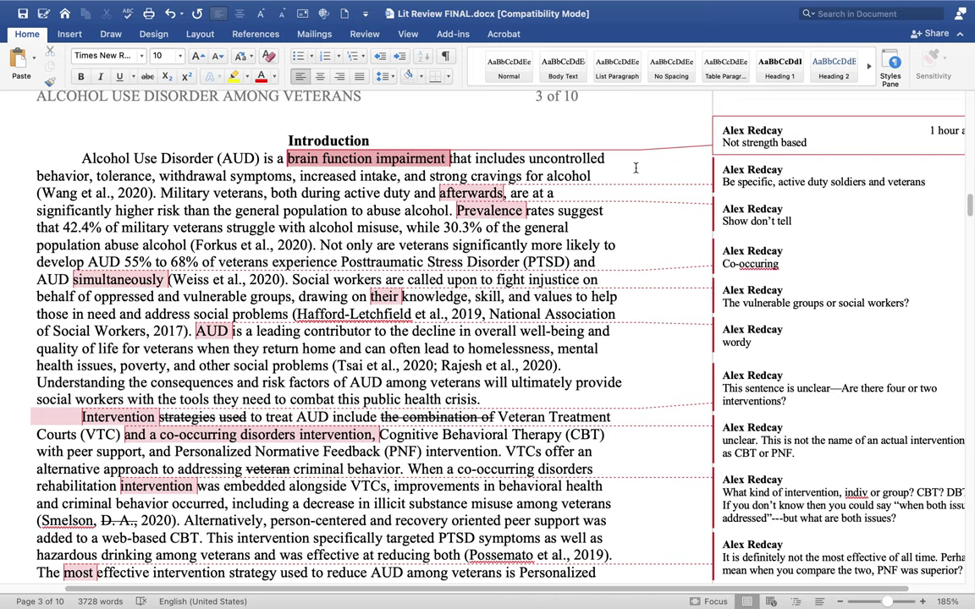
pyautogui.rightClick(764, 151)
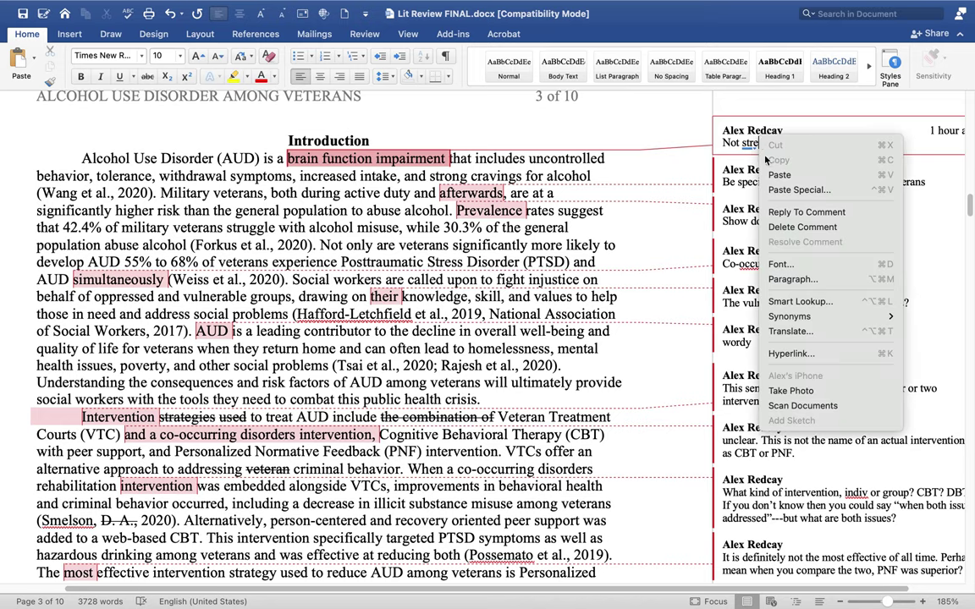
pyautogui.click(802, 227)
# Delete "is a brain function impairment that" from the first sentence so "(AUD)" is followed directly by "includes".
pyautogui.click(290, 158)
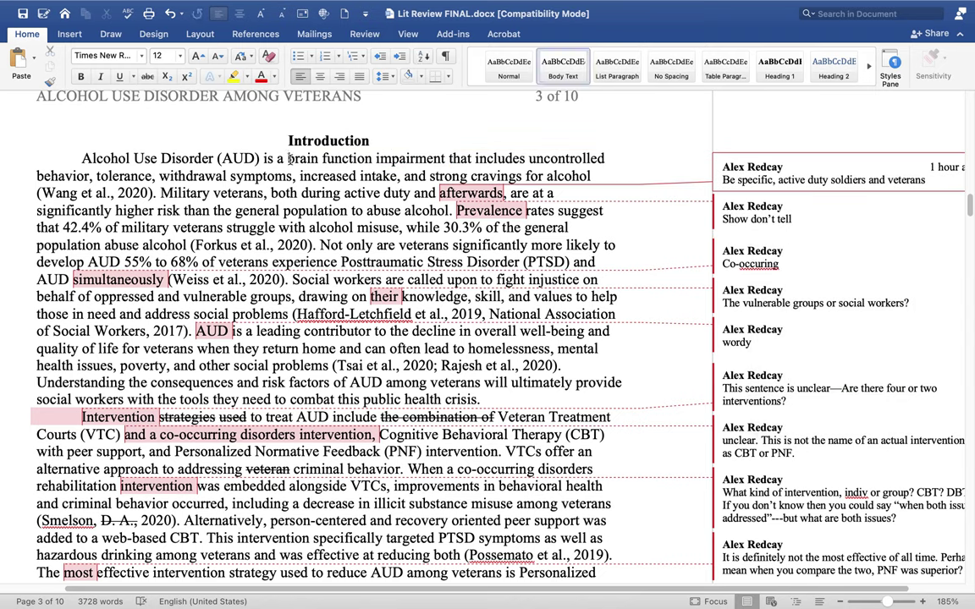
pyautogui.moveTo(289, 158); pyautogui.dragTo(342, 159)
pyautogui.doubleClick(268, 158)
pyautogui.moveTo(280, 158); pyautogui.dragTo(423, 158)
pyautogui.press('BackSpace')
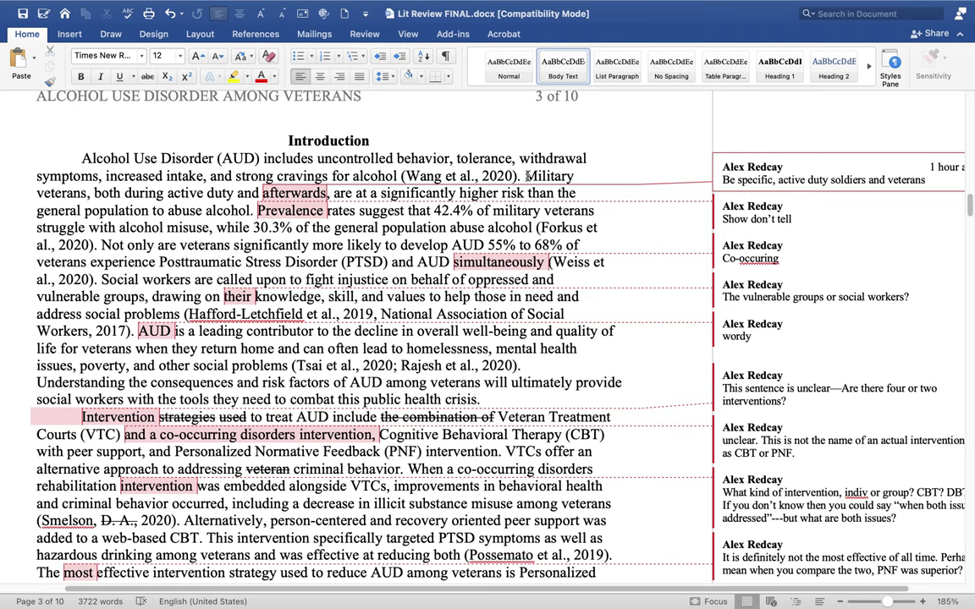
# Replace "Military" with "Active duty soldiers and" at the start of the Introduction's second sentence.
pyautogui.moveTo(525, 176); pyautogui.dragTo(250, 209)
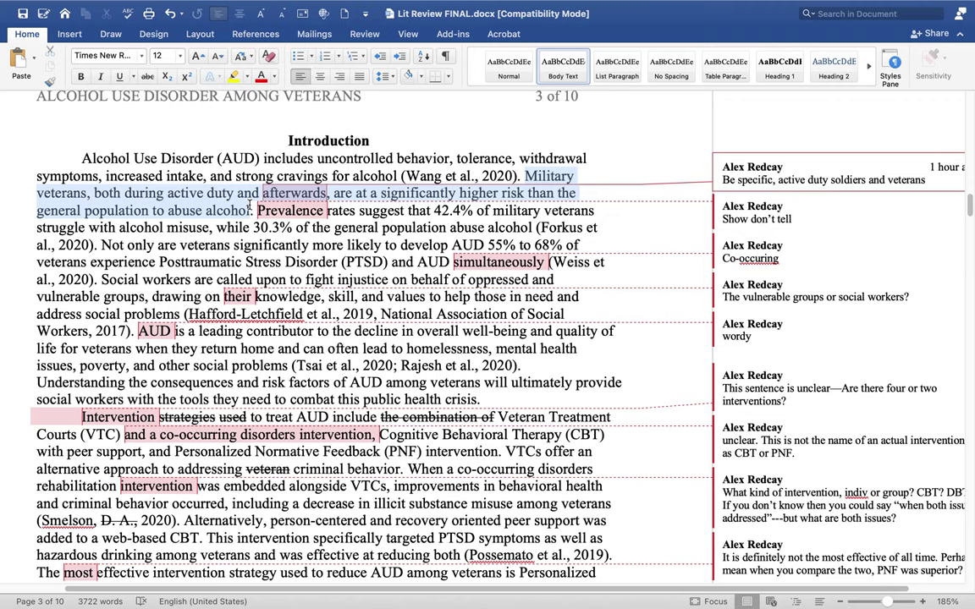
pyautogui.moveTo(250, 205); pyautogui.dragTo(250, 205)
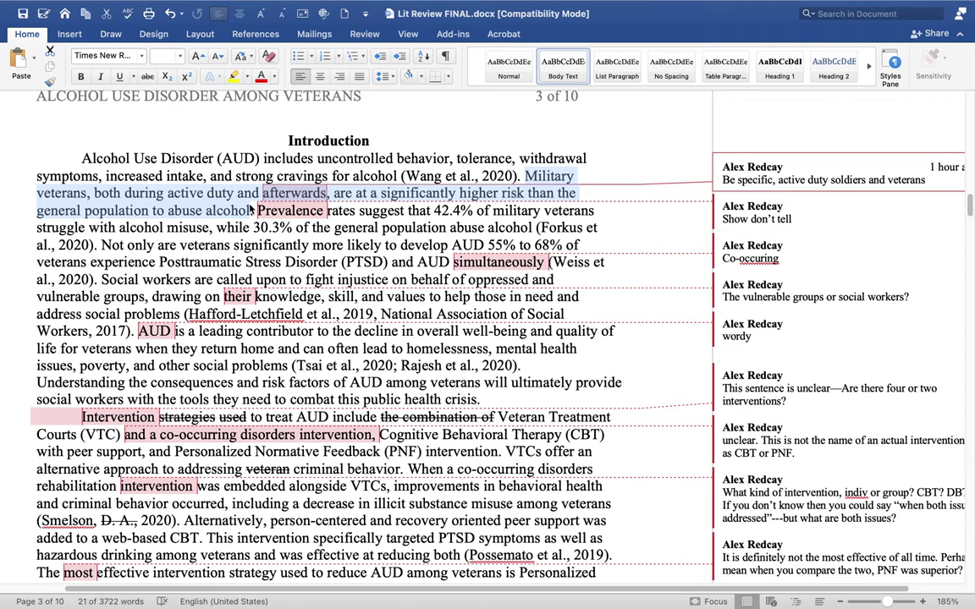
pyautogui.click(381, 193)
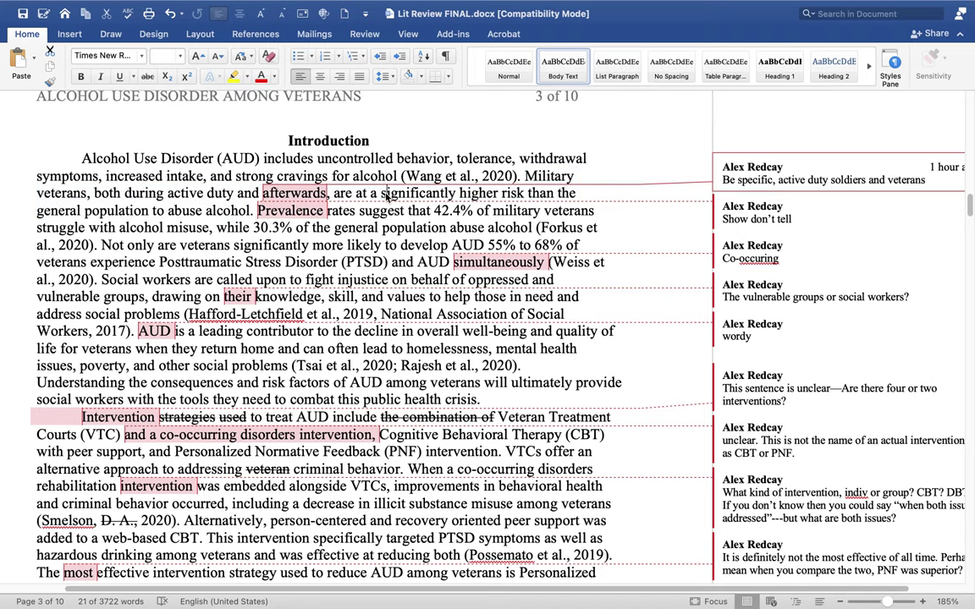
pyautogui.doubleClick(543, 176)
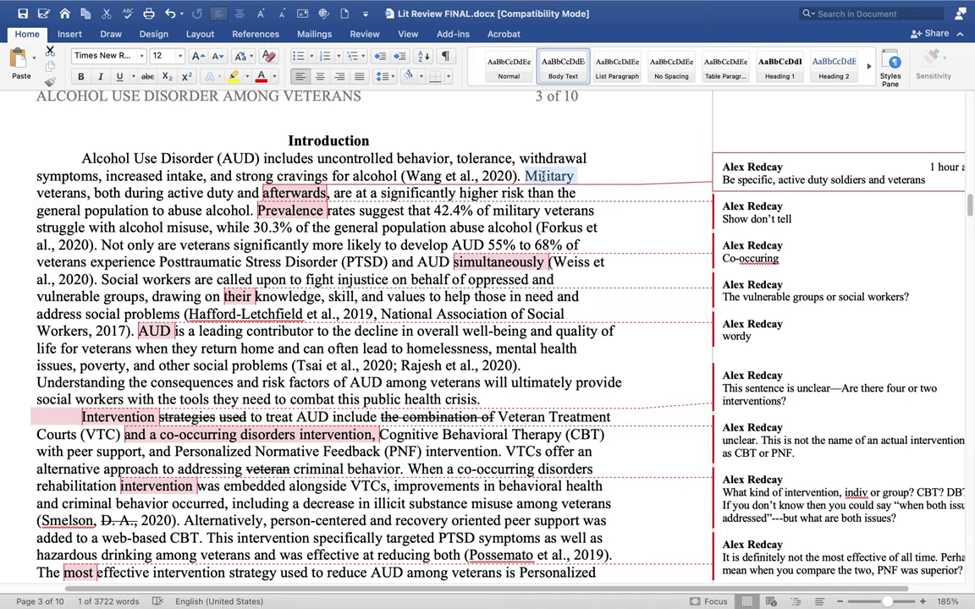
pyautogui.write('Active duty soldie')
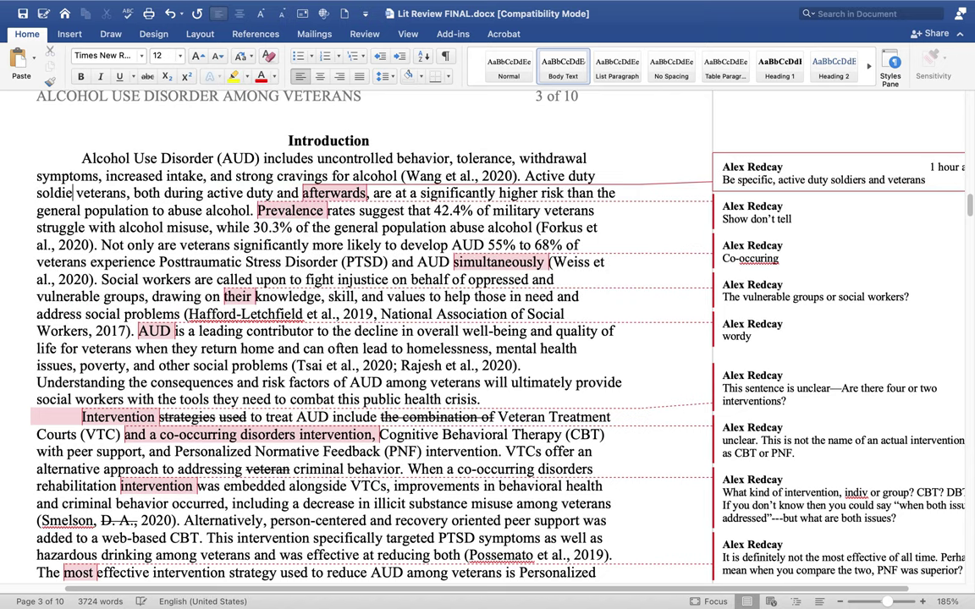
pyautogui.write('rs and')
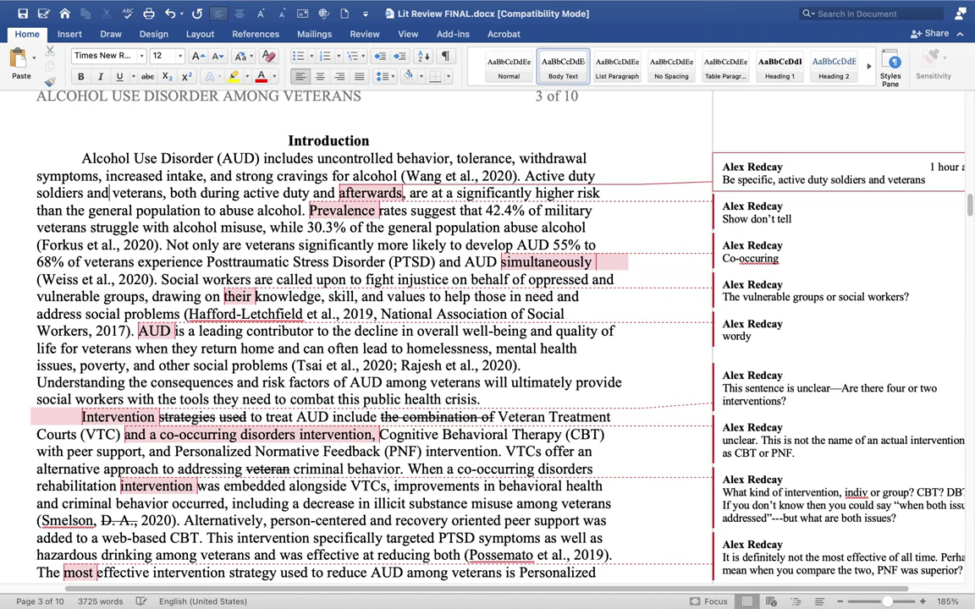
# Delete "both during active duty and afterwards," after "soldiers and veterans", together with the comma before it.
pyautogui.moveTo(170, 193); pyautogui.dragTo(339, 193)
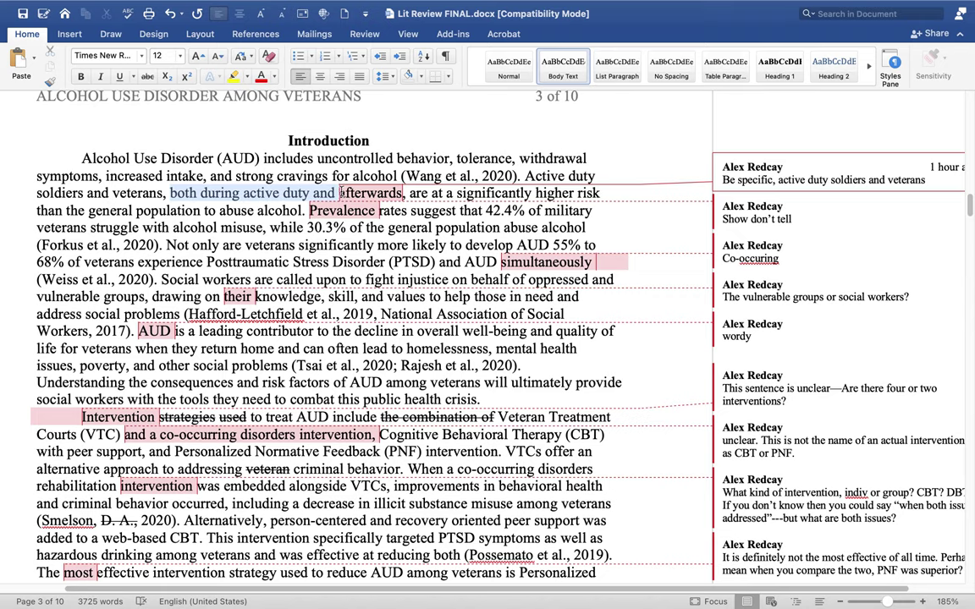
pyautogui.press('BackSpace')
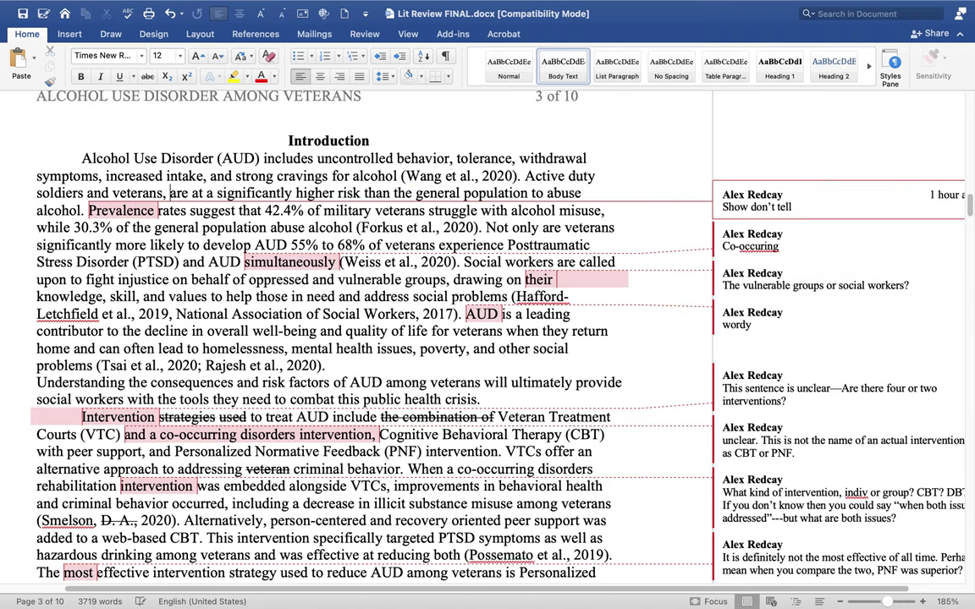
pyautogui.press('BackSpace')
pyautogui.press('BackSpace')
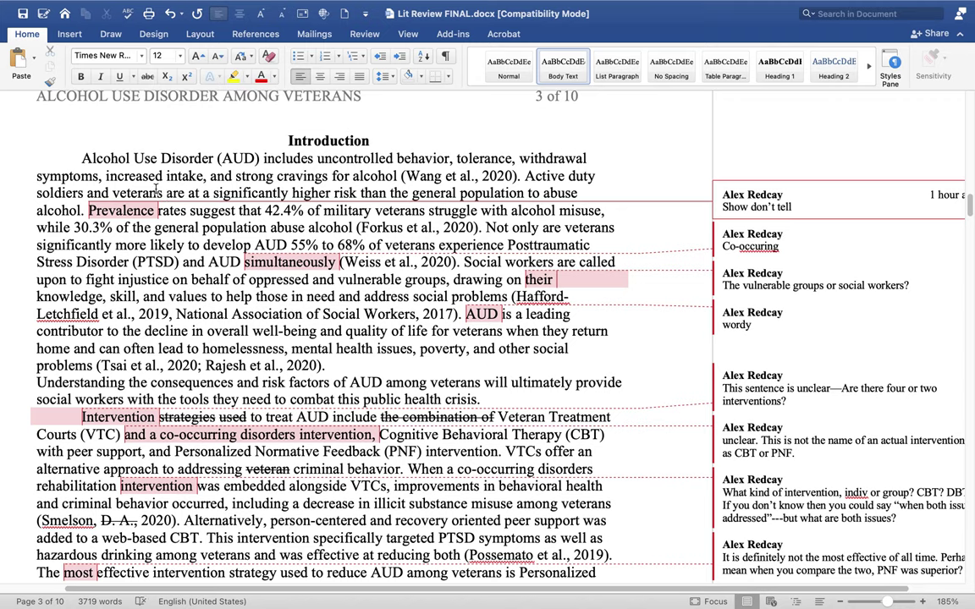
# Examine the end of the second sentence, the first citation and the prevalence-rates sentence that compares veterans with the general population.
pyautogui.doubleClick(56, 211)
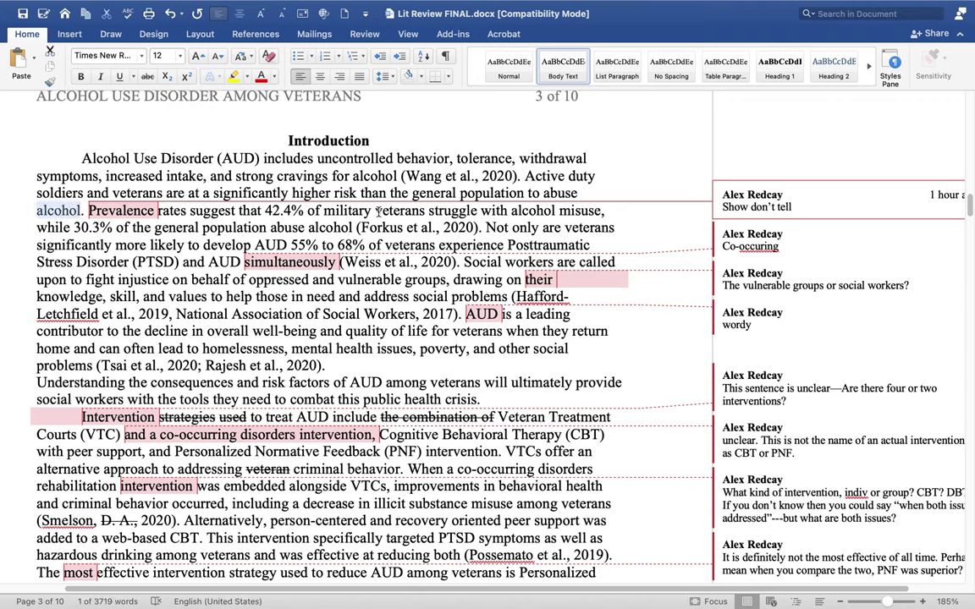
pyautogui.click(377, 159)
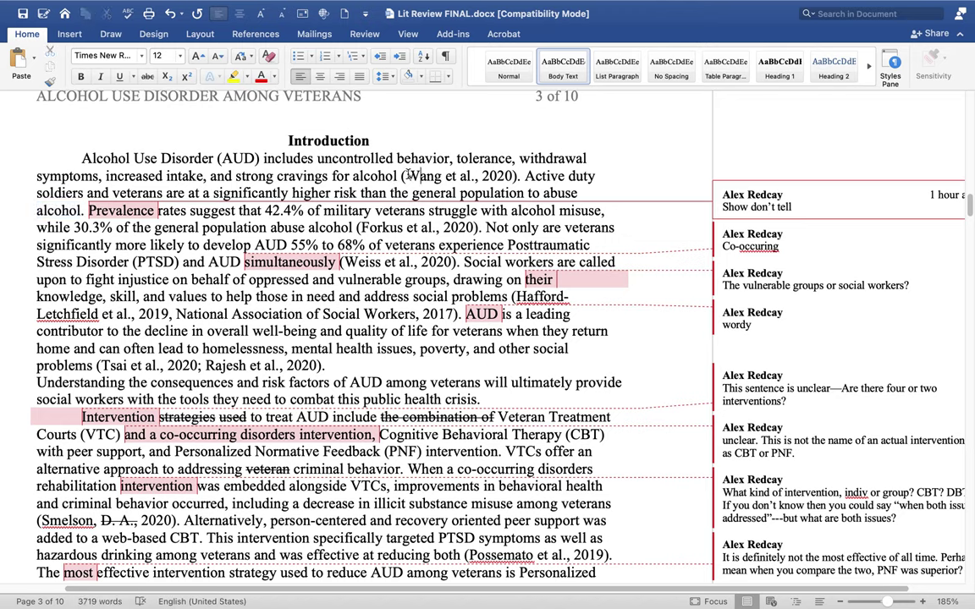
pyautogui.moveTo(408, 175); pyautogui.dragTo(508, 177)
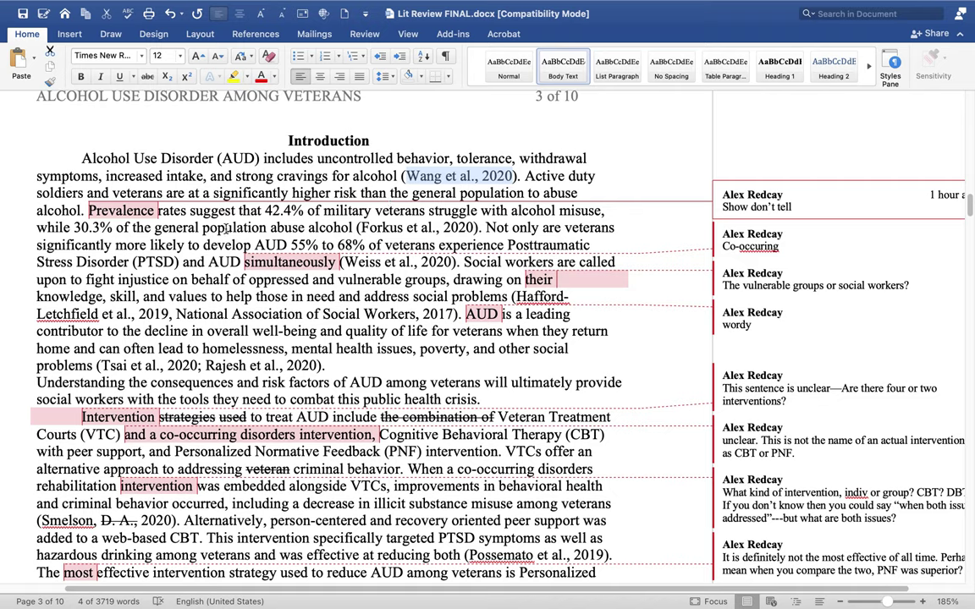
pyautogui.click(328, 206)
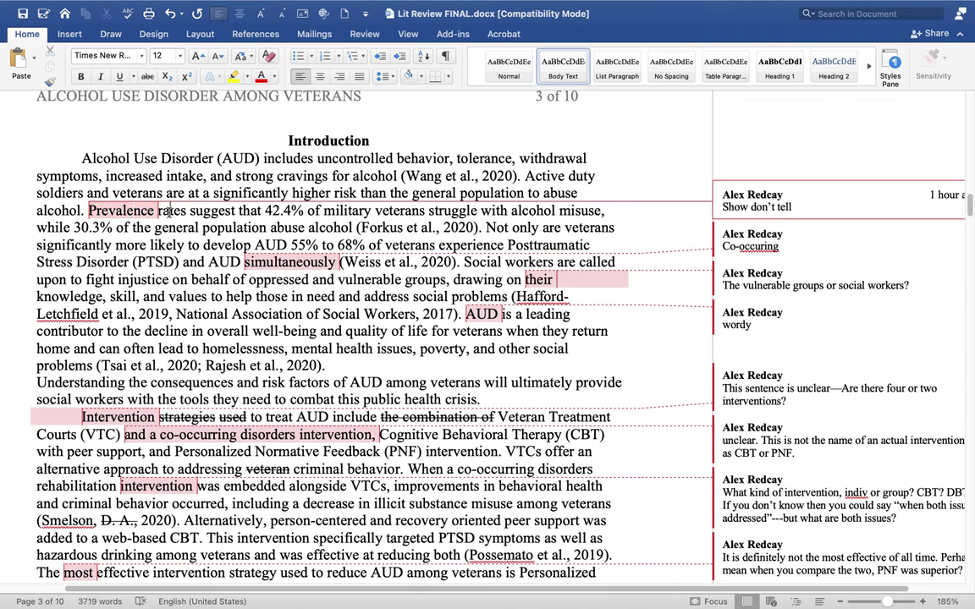
pyautogui.moveTo(158, 212); pyautogui.dragTo(336, 230)
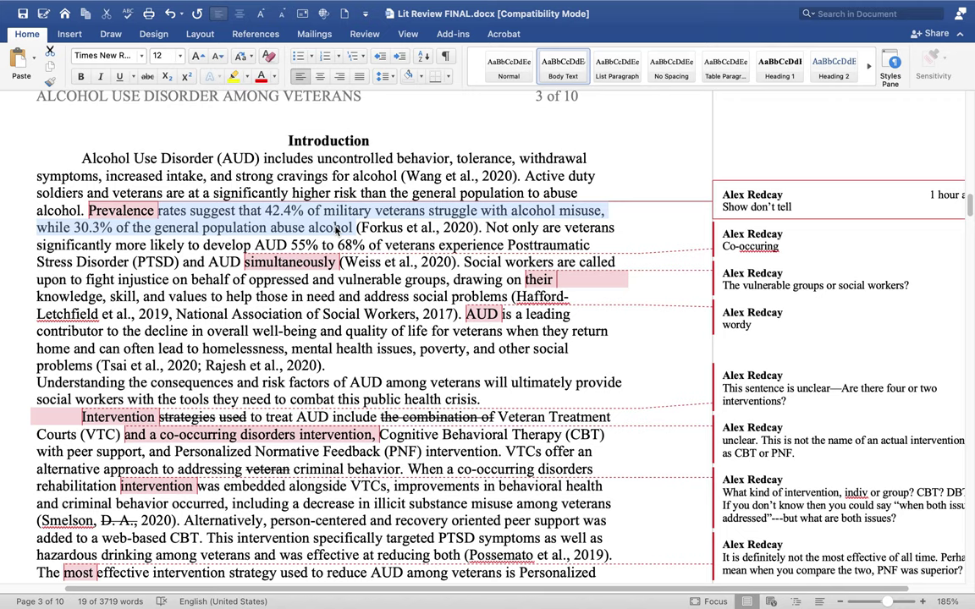
pyautogui.click(335, 229)
# Insert "While 30.3%" before "Prevalence" to begin rewording the prevalence-rates sentence.
pyautogui.click(334, 228)
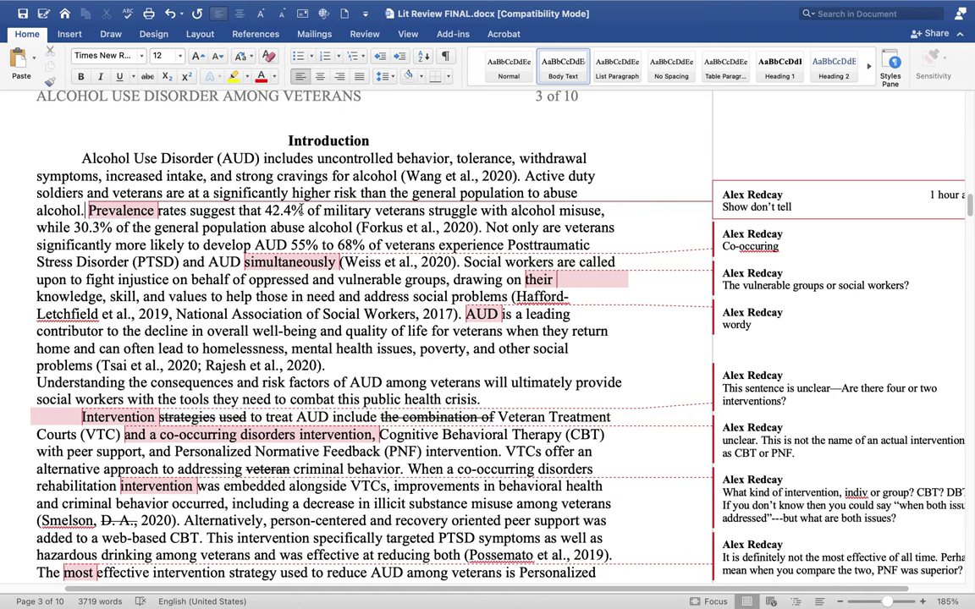
pyautogui.write('While ')
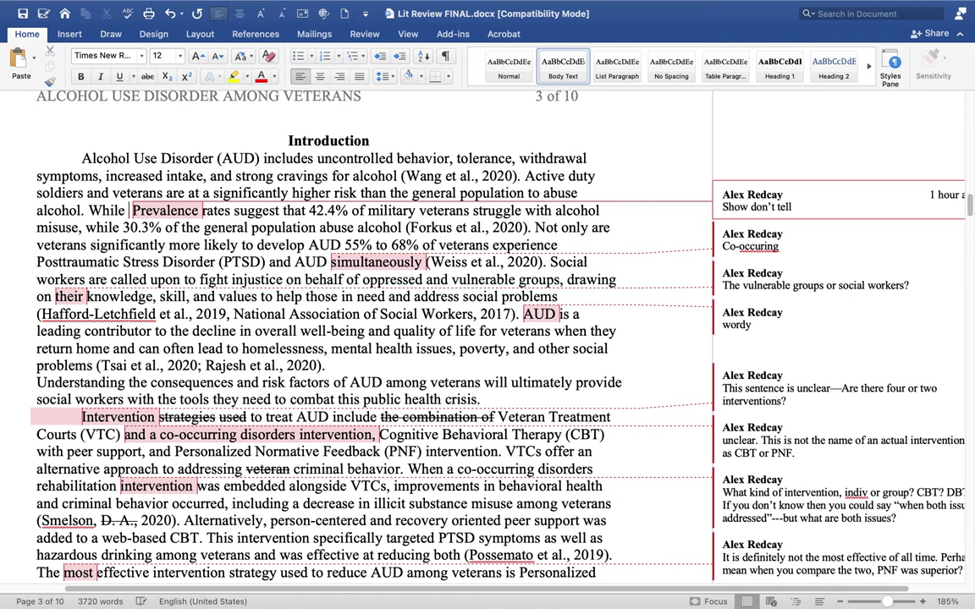
pyautogui.write('30.3')
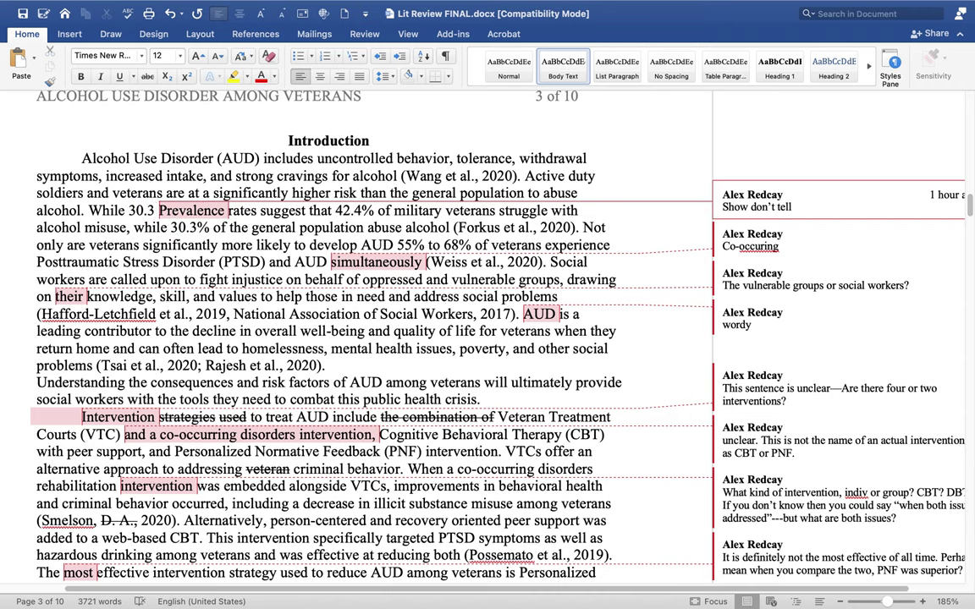
pyautogui.write('%')
pyautogui.press('Left')
pyautogui.press('Left')
pyautogui.press('Left')
pyautogui.press('Left')
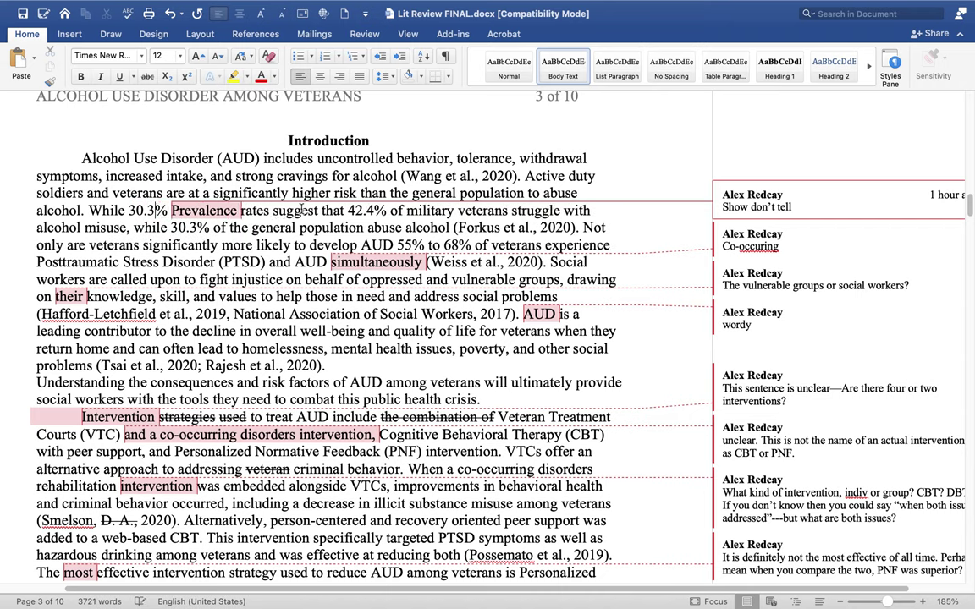
pyautogui.write('one out of')
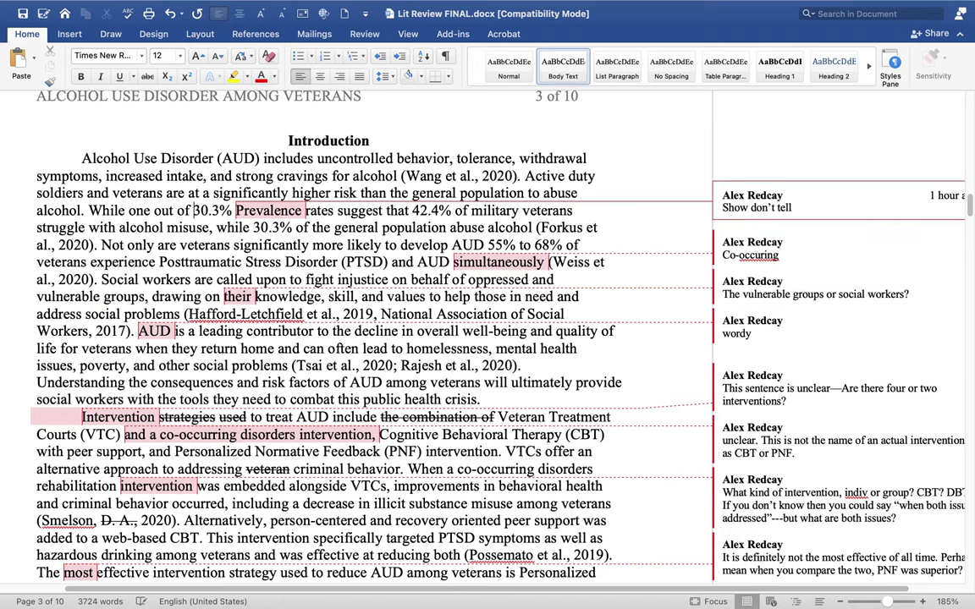
pyautogui.press('BackSpace')
pyautogui.press('BackSpace')
pyautogui.press('BackSpace')
pyautogui.press('BackSpace')
pyautogui.press('BackSpace')
pyautogui.press('BackSpace')
pyautogui.press('BackSpace')
pyautogui.press('BackSpace')
pyautogui.press('BackSpace')
pyautogui.press('BackSpace')
pyautogui.press('BackSpace')
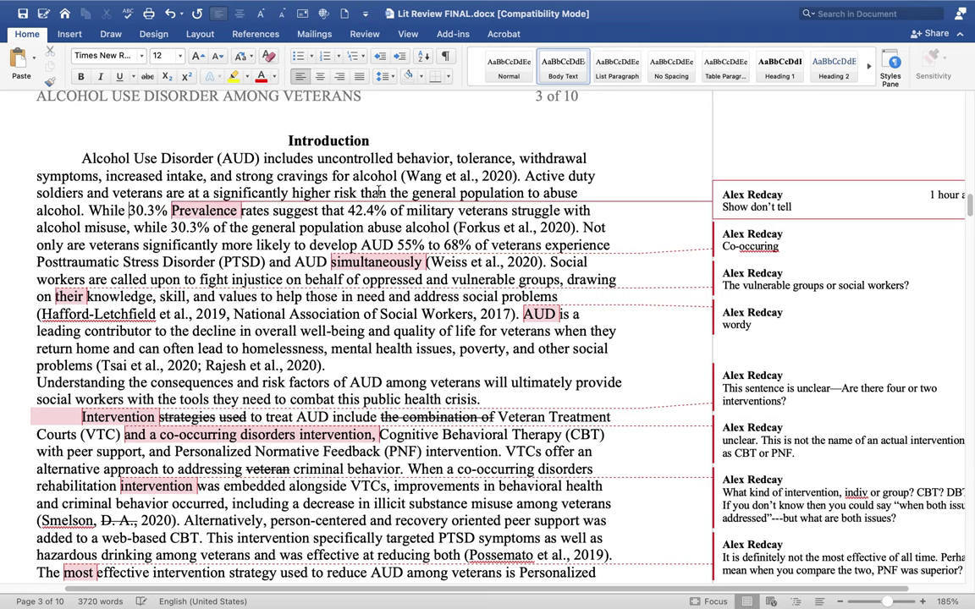
# Move "of the general population abuse alcohol" from the end of the prevalence sentence to directly after "While 30.3%".
pyautogui.moveTo(213, 227); pyautogui.dragTo(441, 227)
pyautogui.press('super+c')
pyautogui.press('BackSpace')
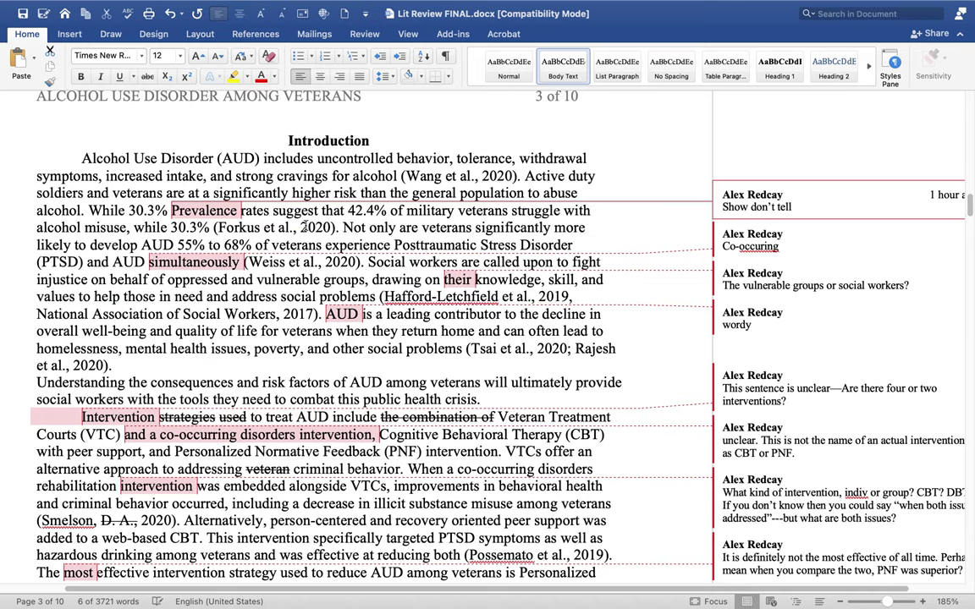
pyautogui.press('super+v')
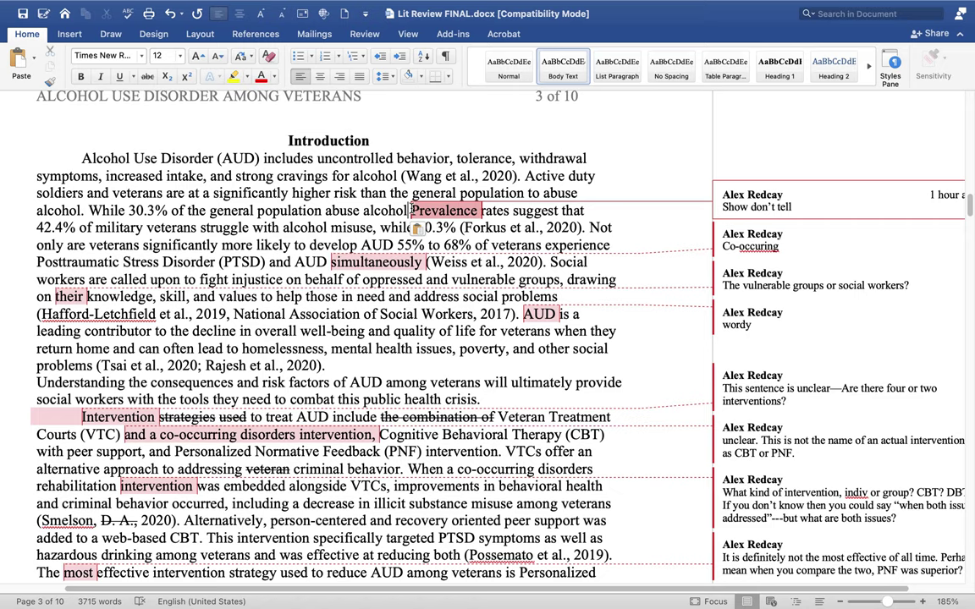
# Replace "Prevalence rates suggest that" after "abuse alcohol" with a comma.
pyautogui.moveTo(410, 208); pyautogui.dragTo(575, 216)
pyautogui.press('BackSpace')
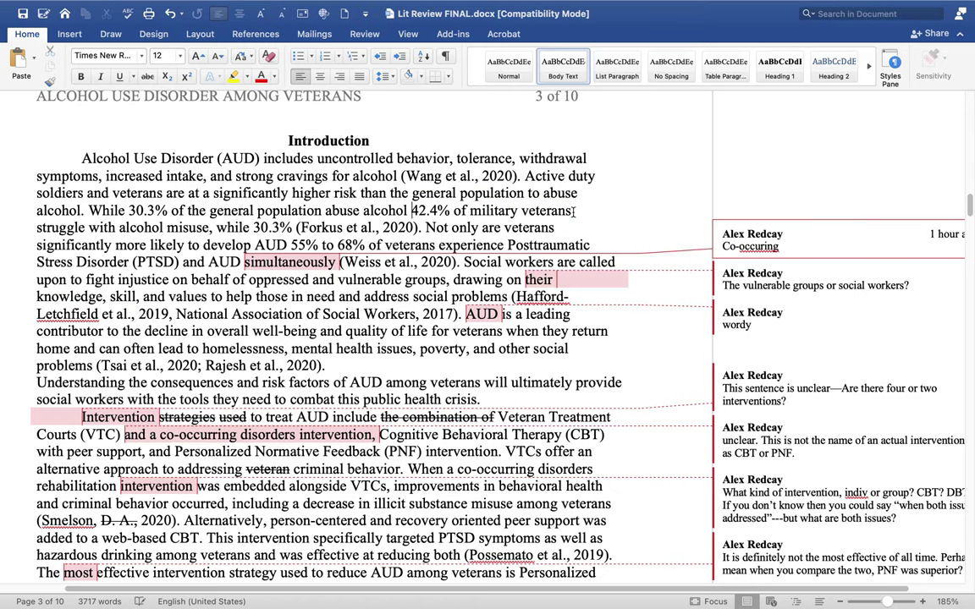
pyautogui.write(', ')
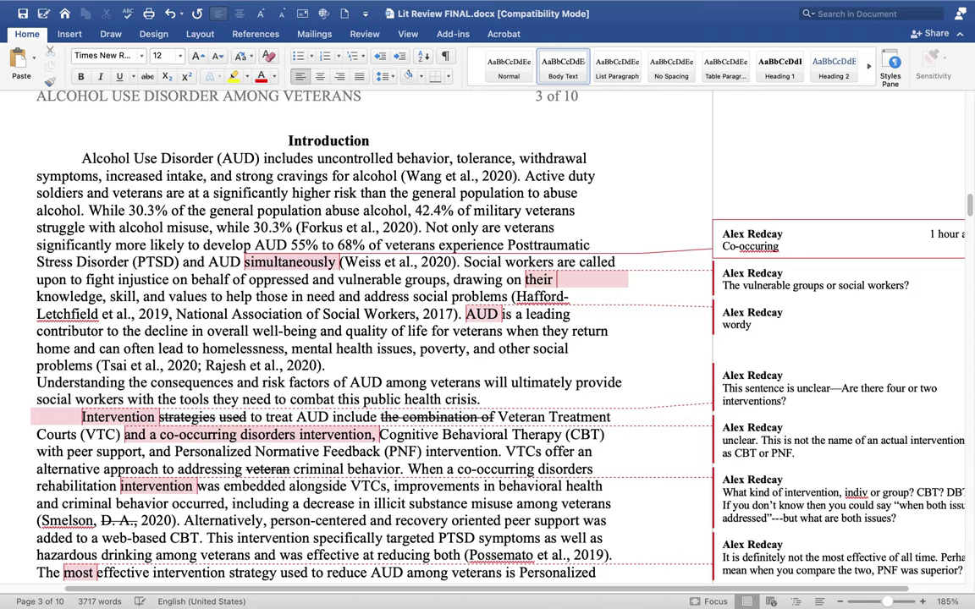
# Add "military veterans" after "abuse alcohol," and move "42.4%" in front of it.
pyautogui.write('military')
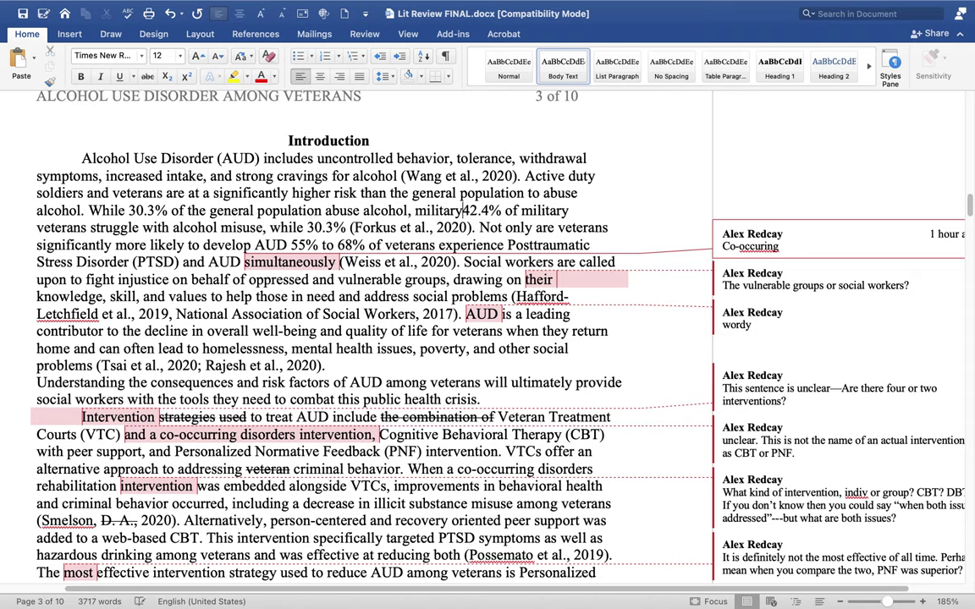
pyautogui.write(' veterans')
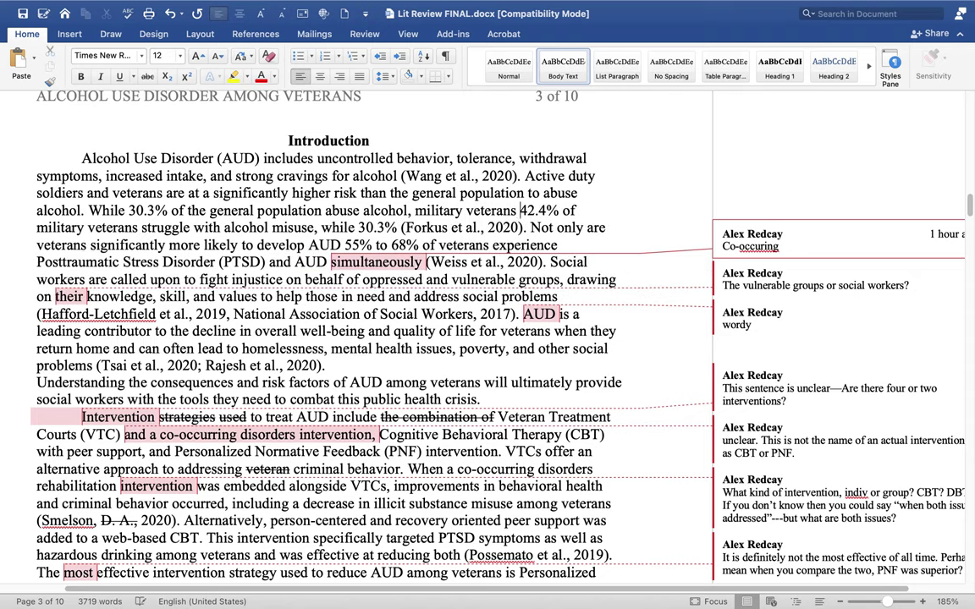
pyautogui.doubleClick(525, 209)
pyautogui.hotkey('ctrl', 'x')
pyautogui.click(415, 210)
pyautogui.hotkey('ctrl', 'v')
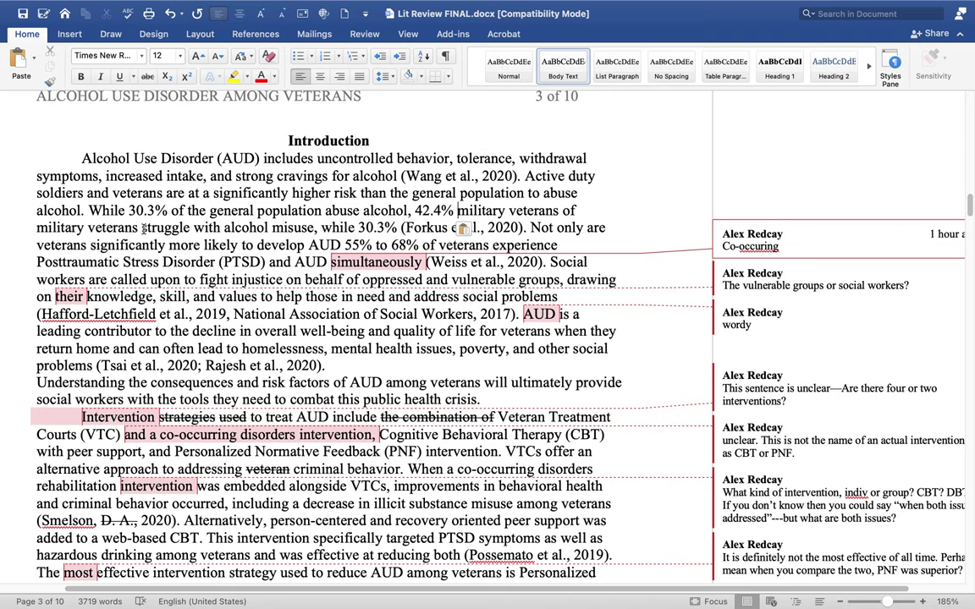
# Replace "struggle with alcohol misuse, while 30.3%" with "misuse alcohol" at the end of the prevalence sentence.
pyautogui.moveTo(143, 229); pyautogui.dragTo(220, 233)
pyautogui.write('misue')
pyautogui.doubleClick(245, 229)
pyautogui.press('BackSpace')
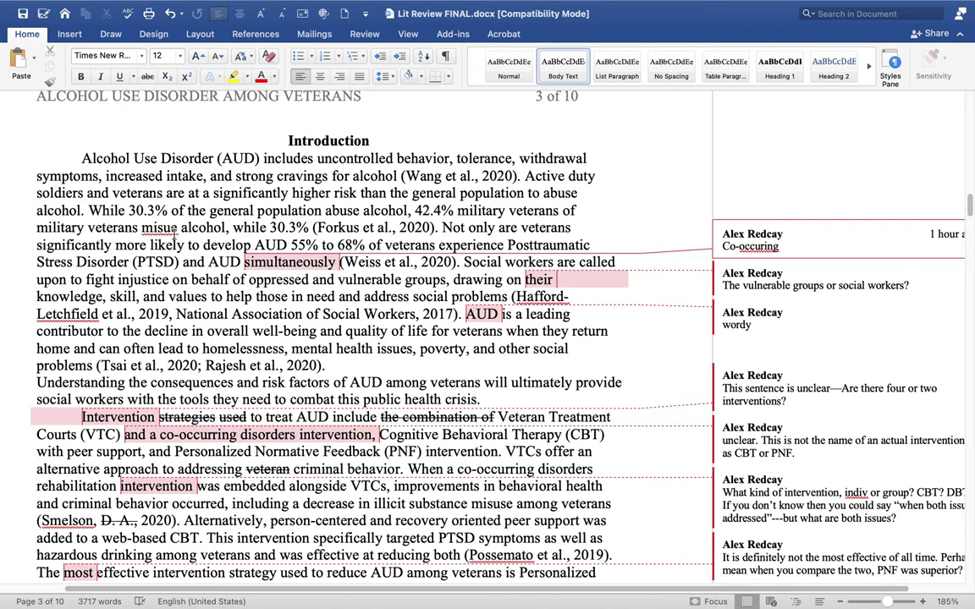
pyautogui.rightClick(157, 229)
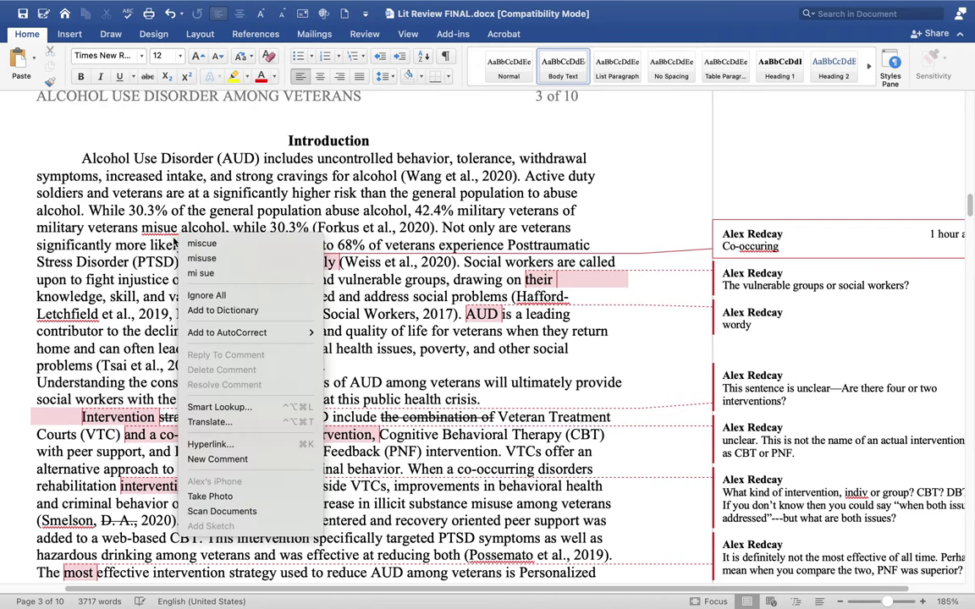
pyautogui.click(201, 258)
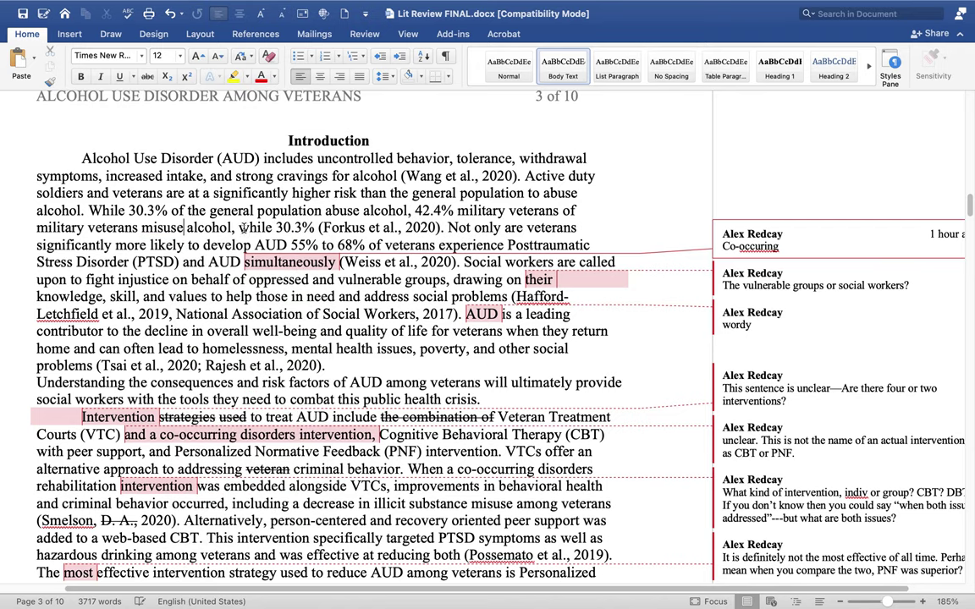
pyautogui.moveTo(234, 228); pyautogui.dragTo(314, 228)
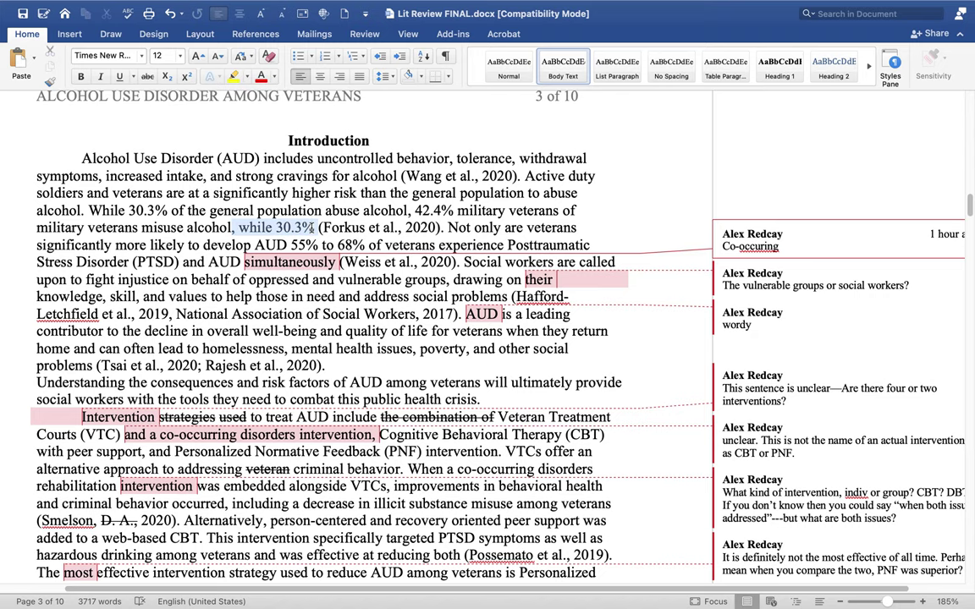
pyautogui.press('BackSpace')
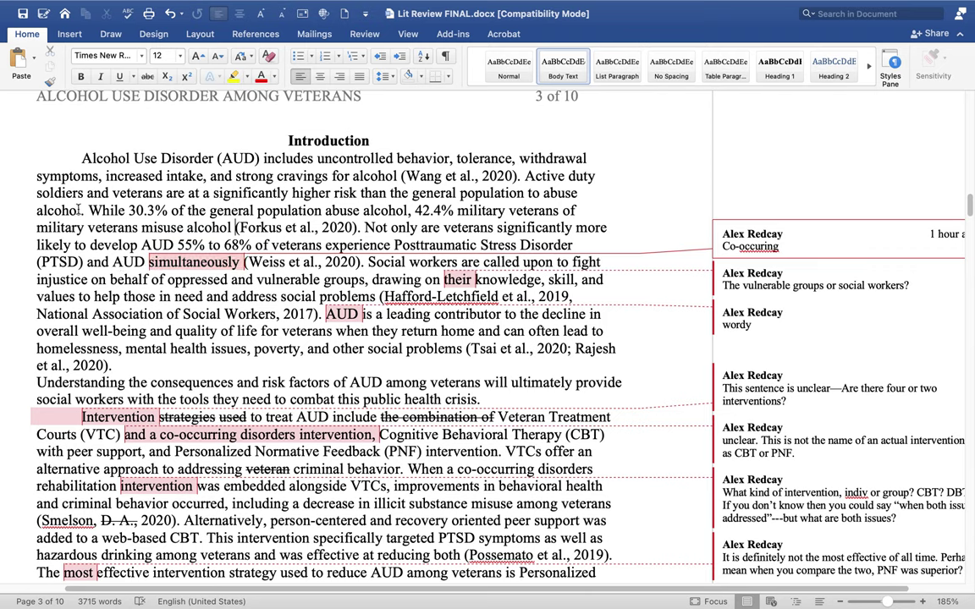
# Insert "of" between "42.4%" and "military veterans" and delete the duplicate "of military veterans" before "misuse alcohol".
pyautogui.click(459, 210)
pyautogui.write('of')
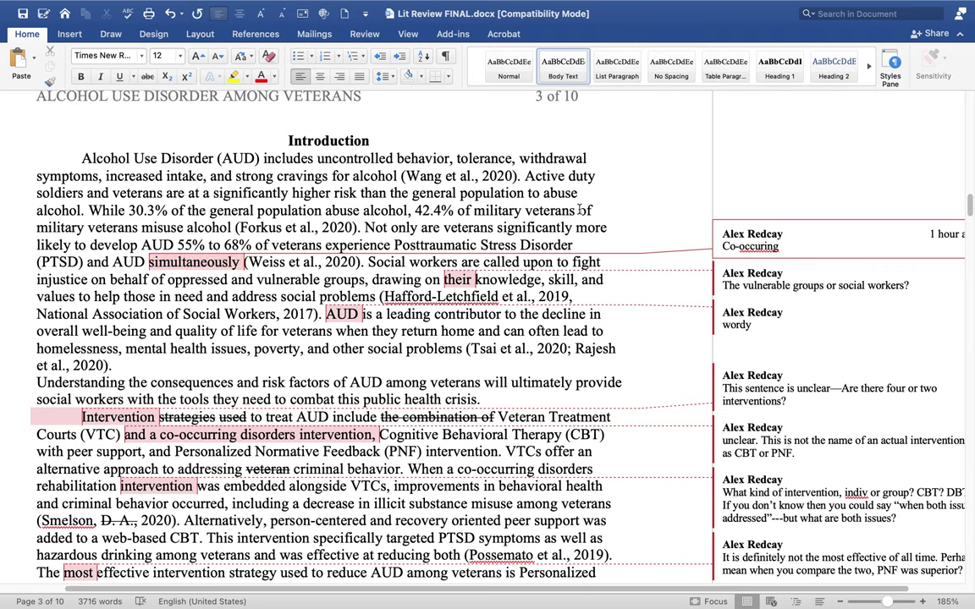
pyautogui.moveTo(580, 211); pyautogui.dragTo(135, 226)
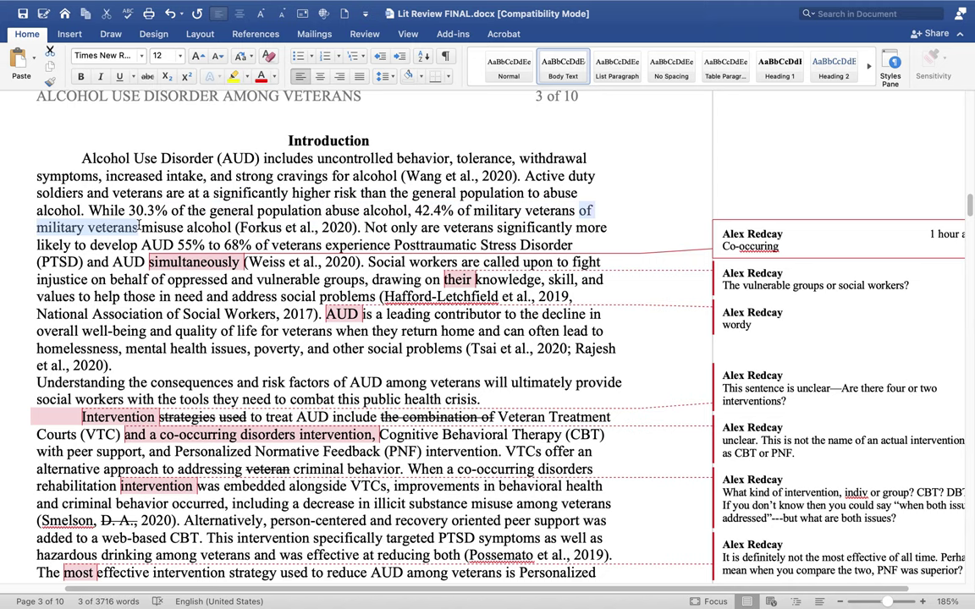
pyautogui.press('BackSpace')
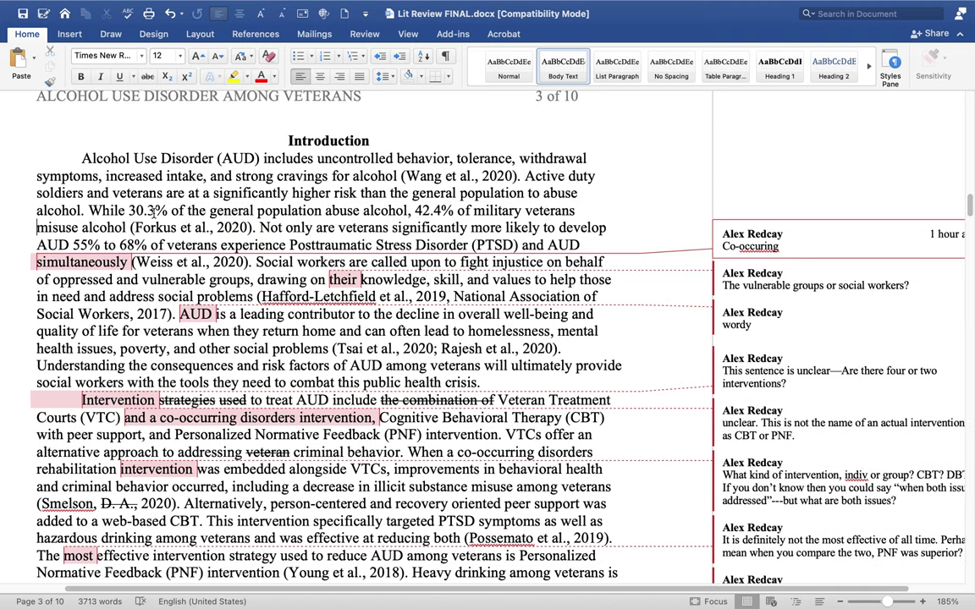
# Round the two percentages in the prevalence sentence to 30% and 42%.
pyautogui.click(155, 210)
pyautogui.press('BackSpace')
pyautogui.press('BackSpace')
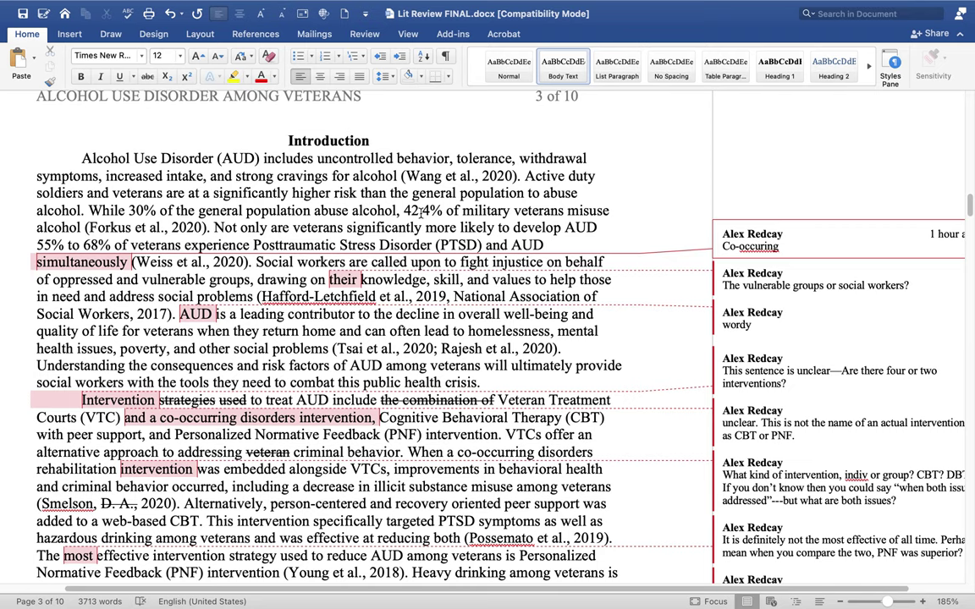
pyautogui.click(431, 210)
pyautogui.press('BackSpace')
pyautogui.press('BackSpace')
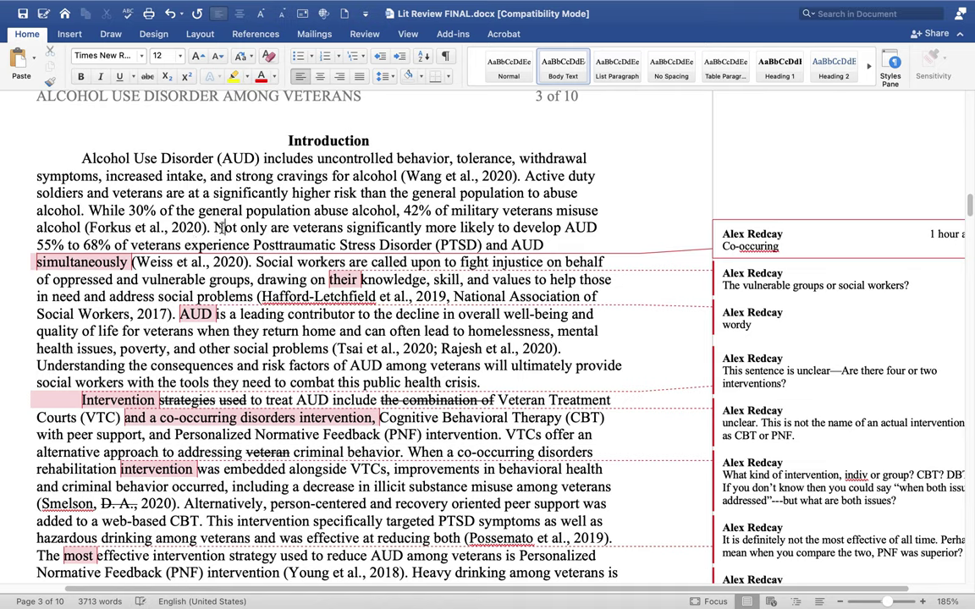
# Insert "but" before "55% to 68% of veterans" in the sentence beginning "Not only are veterans".
pyautogui.moveTo(217, 228); pyautogui.dragTo(417, 238)
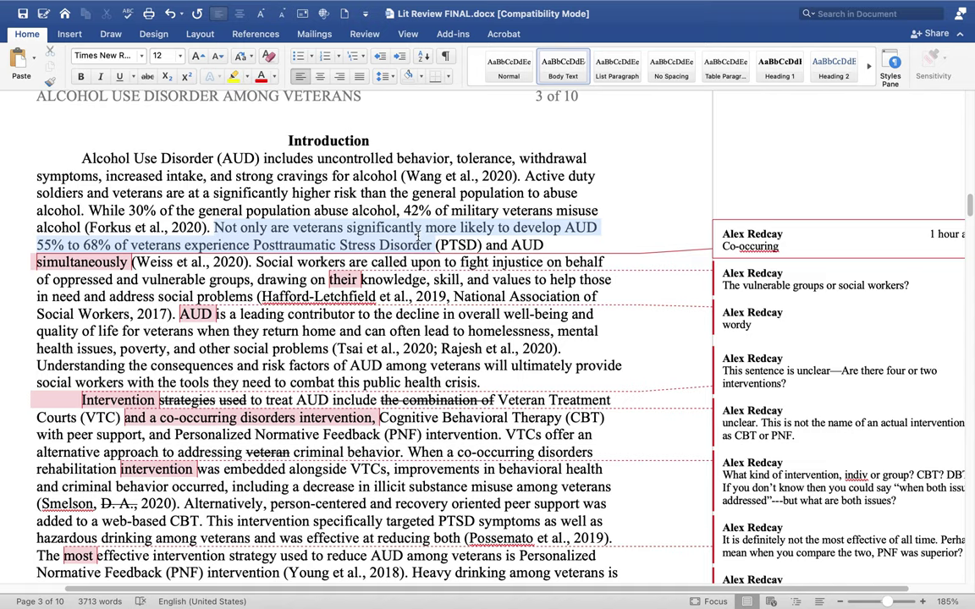
pyautogui.moveTo(417, 238); pyautogui.dragTo(131, 265)
pyautogui.click(83, 263)
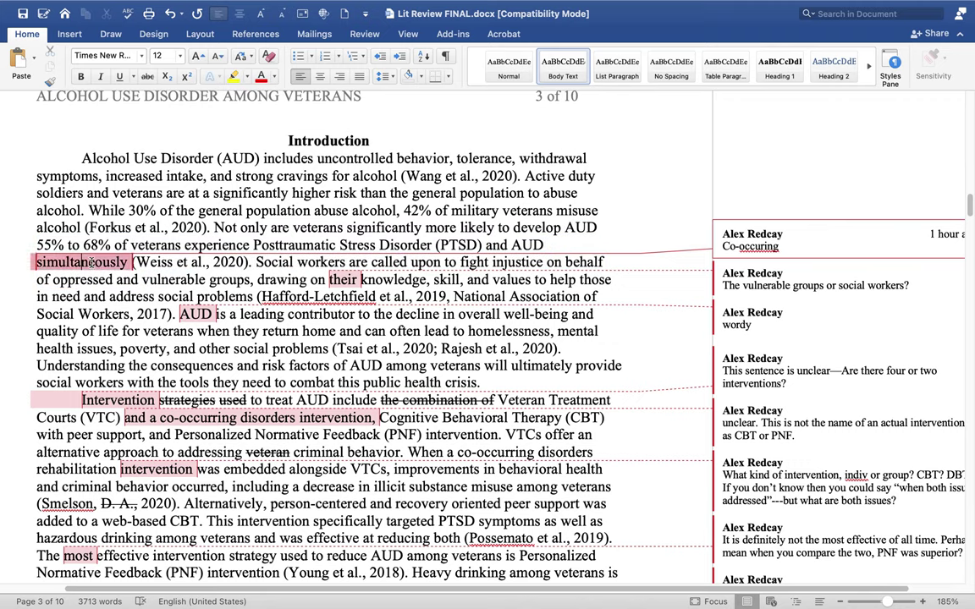
pyautogui.doubleClick(91, 263)
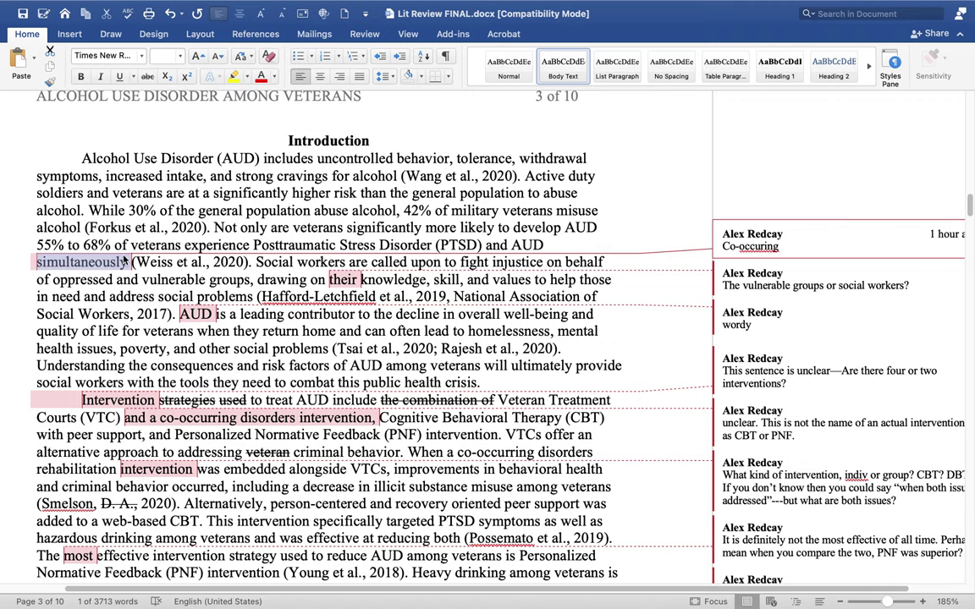
pyautogui.click(601, 227)
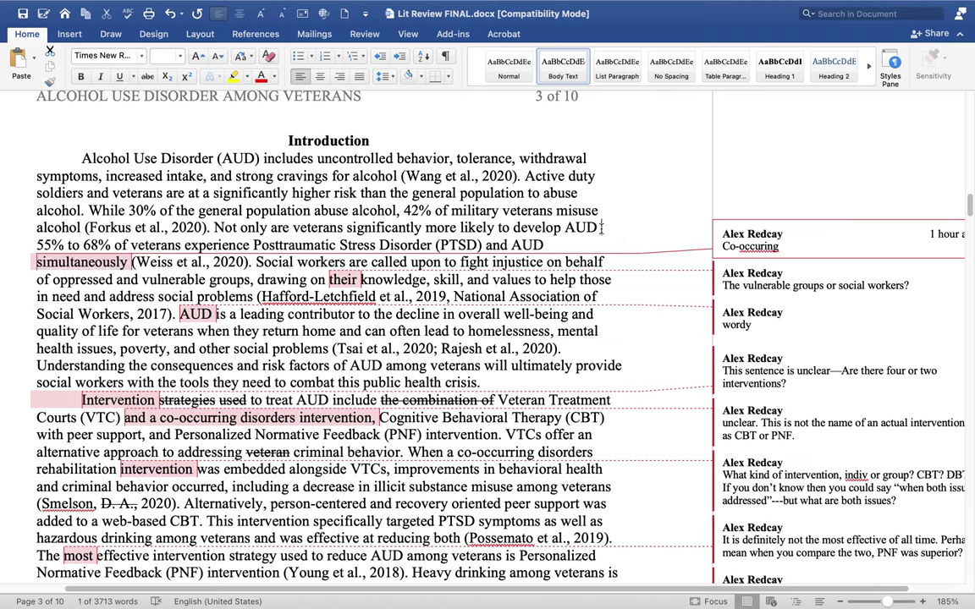
pyautogui.write('but')
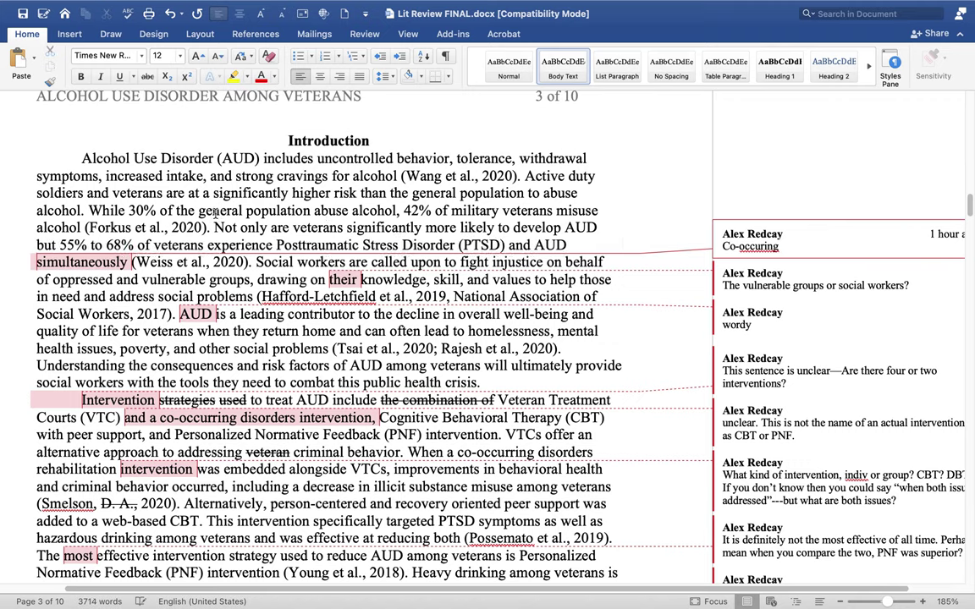
# Insert "co-occurring" before "Posttraumatic Stress Disorder" and delete the commented word "simultaneously" after "AUD".
pyautogui.doubleClick(179, 244)
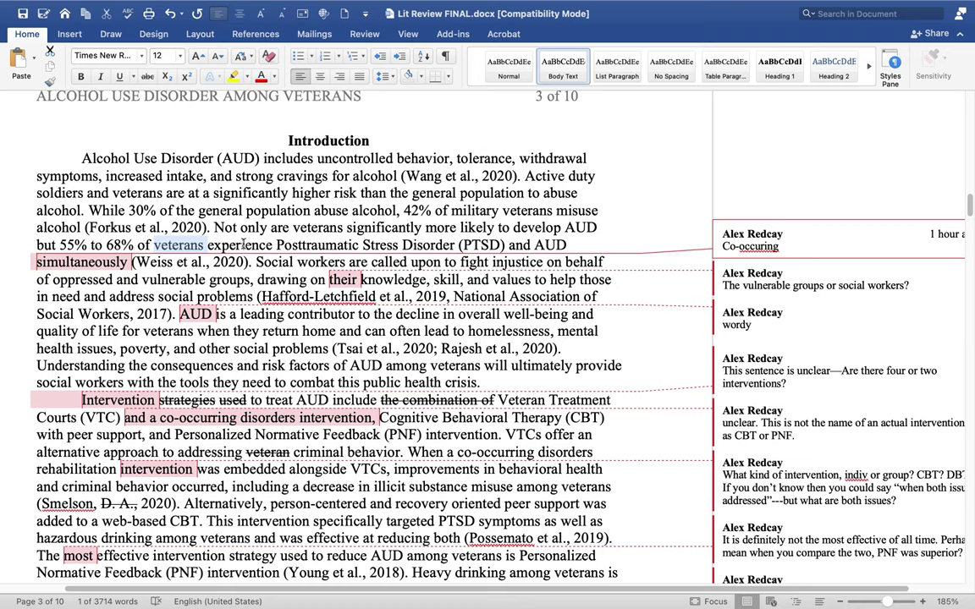
pyautogui.click(276, 244)
pyautogui.write('co-occuring')
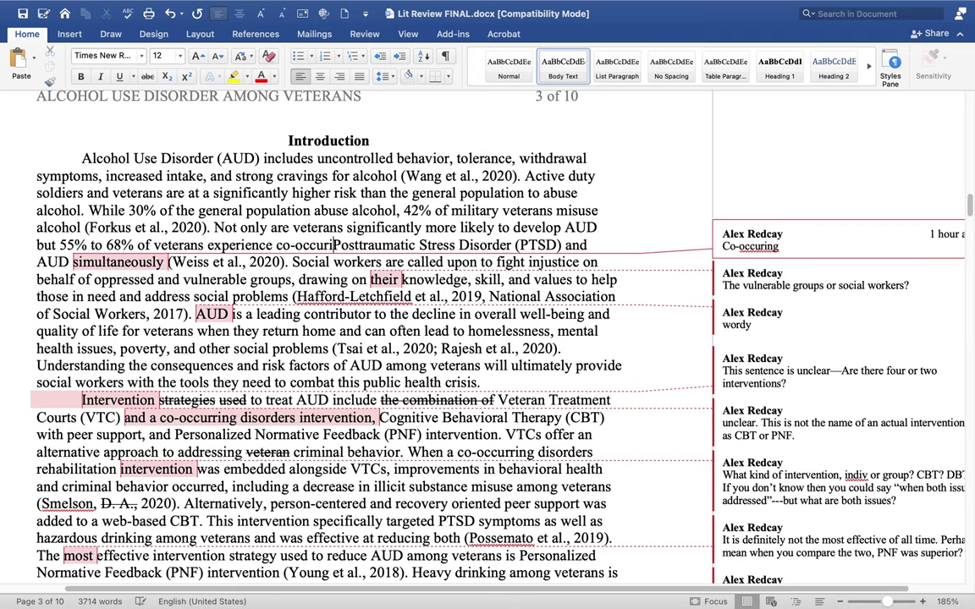
pyautogui.doubleClick(120, 262)
pyautogui.press('BackSpace')
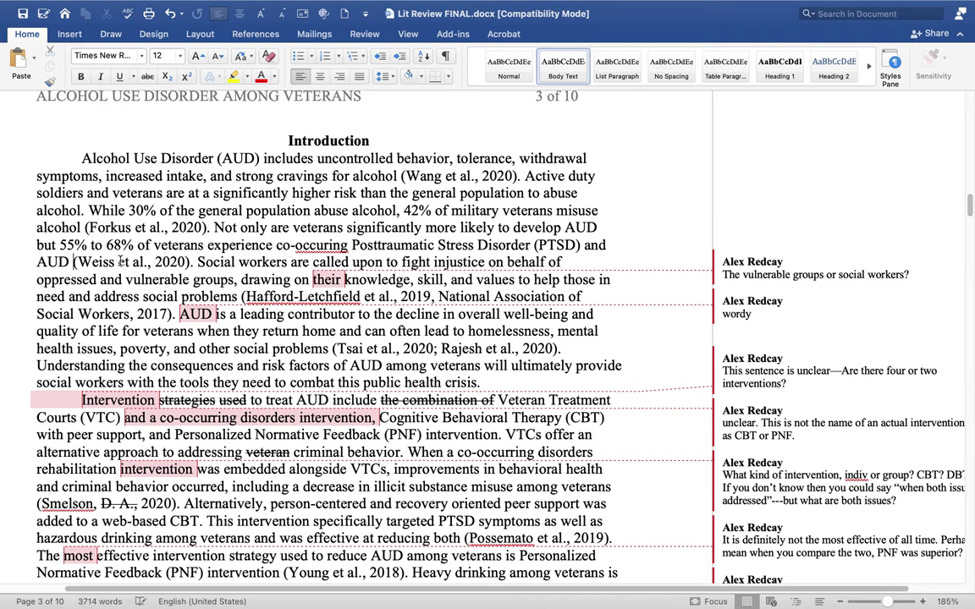
pyautogui.rightClick(323, 246)
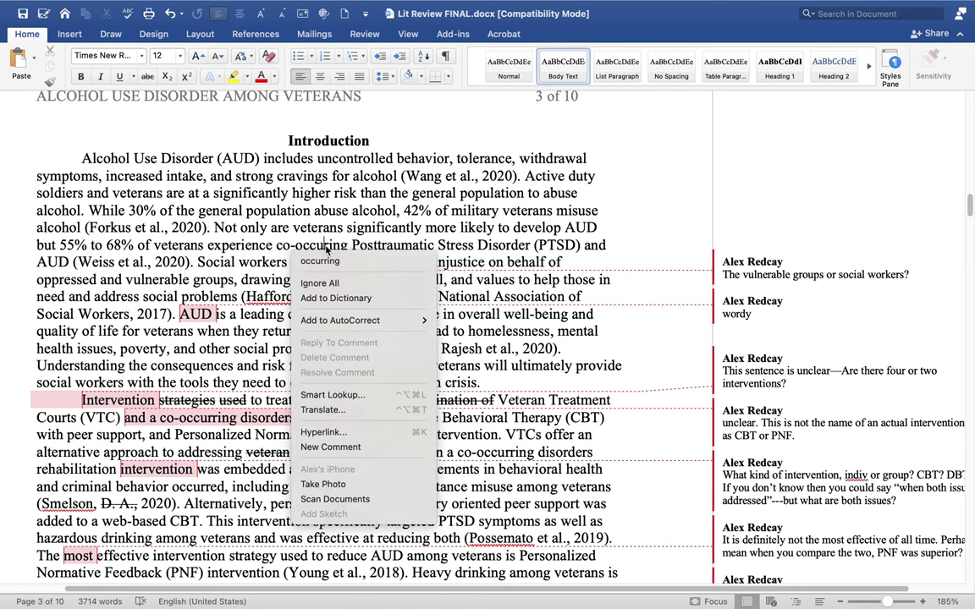
pyautogui.click(330, 261)
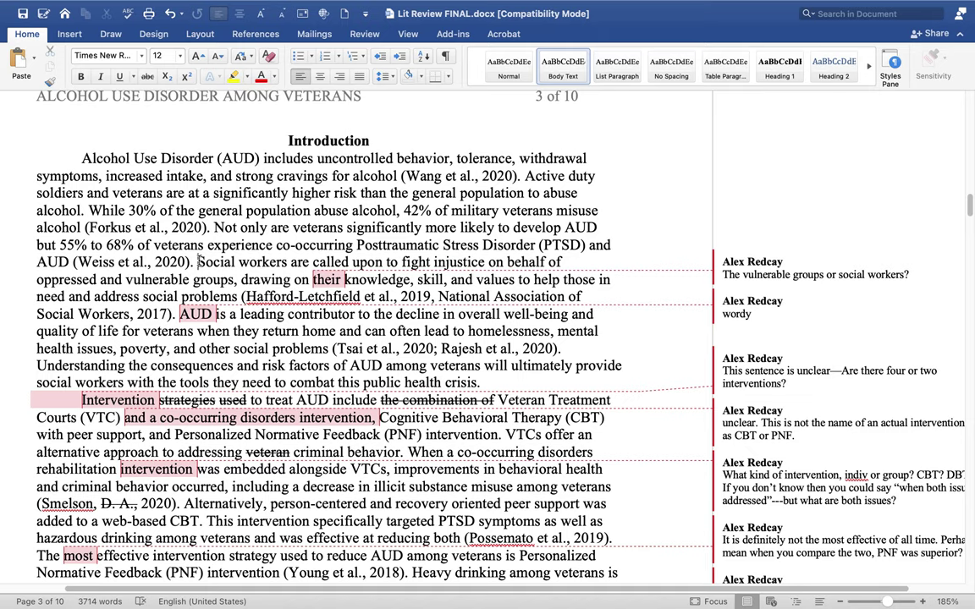
# Delete the comment asking "The vulnerable groups or social workers?" and replace "their" before "knowledge" with "social worker".
pyautogui.moveTo(199, 262); pyautogui.dragTo(419, 279)
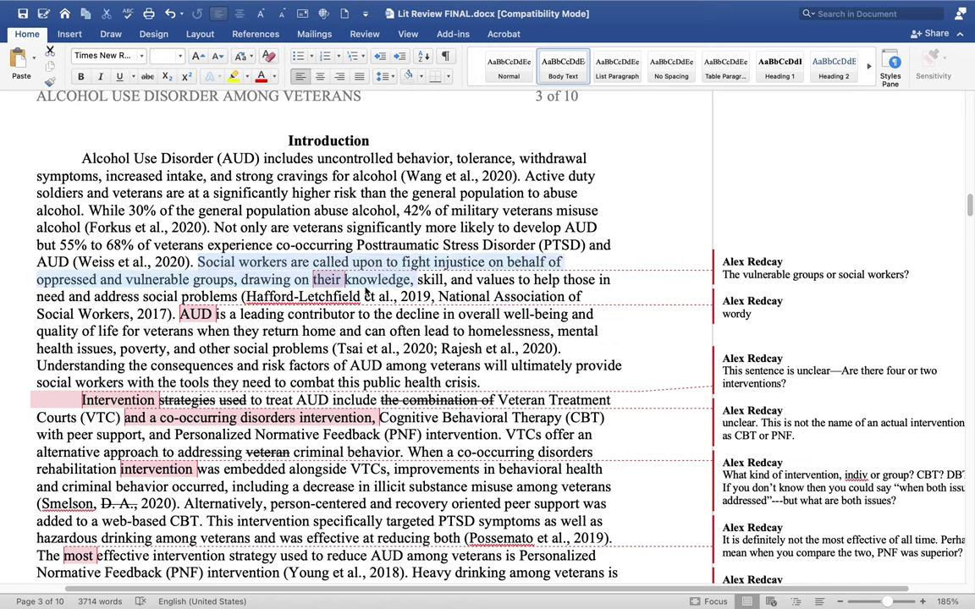
pyautogui.doubleClick(328, 280)
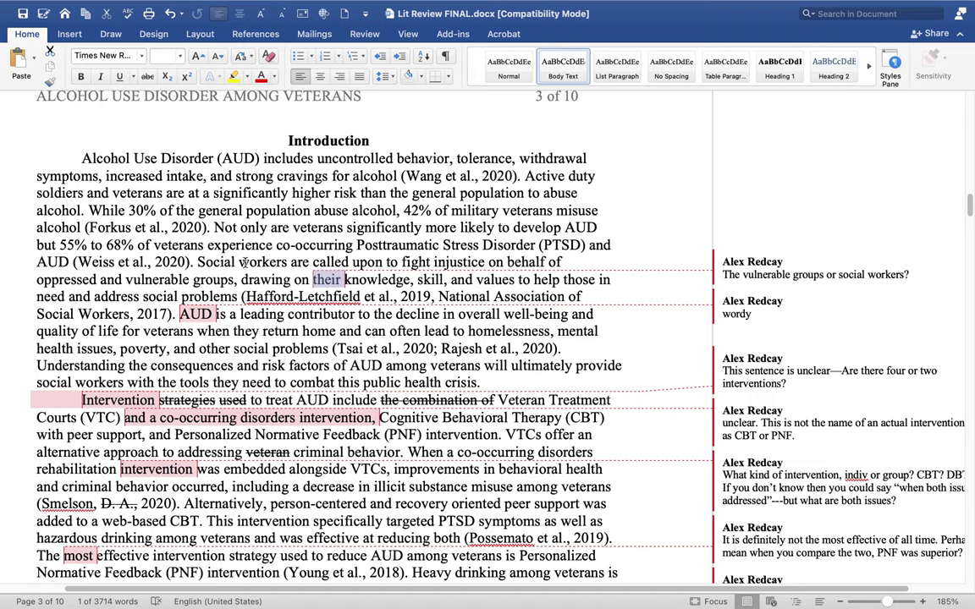
pyautogui.rightClick(770, 273)
pyautogui.click(796, 362)
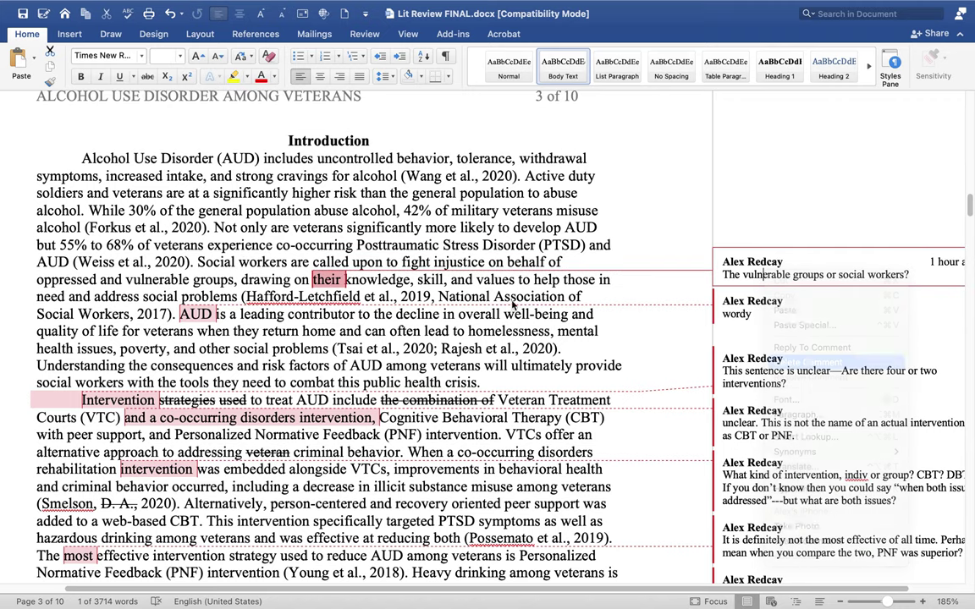
pyautogui.doubleClick(320, 280)
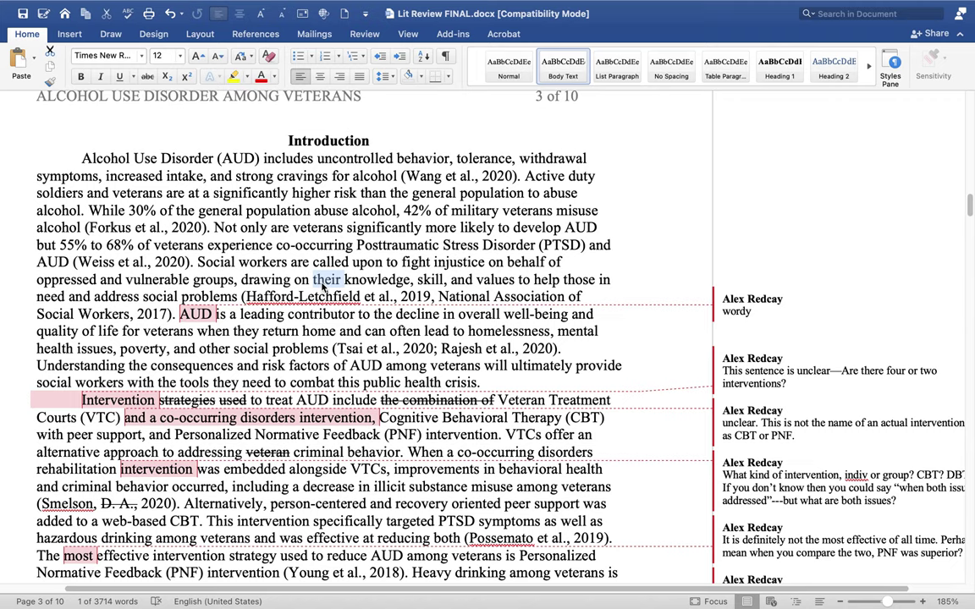
pyautogui.write('social worker')
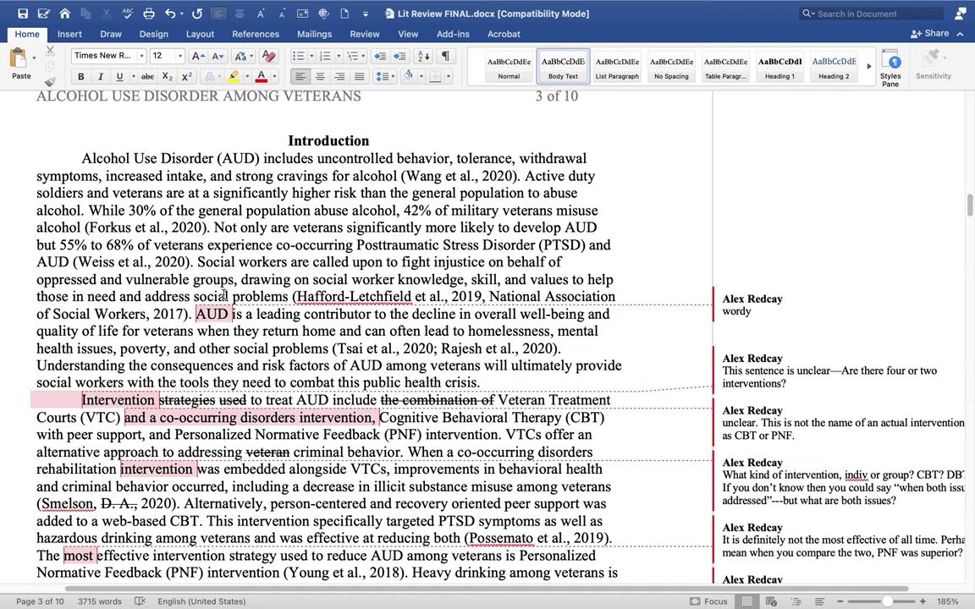
# Examine the sentence beginning "AUD is a leading contributor", commented as wordy, together with its closing citations.
pyautogui.click(205, 315)
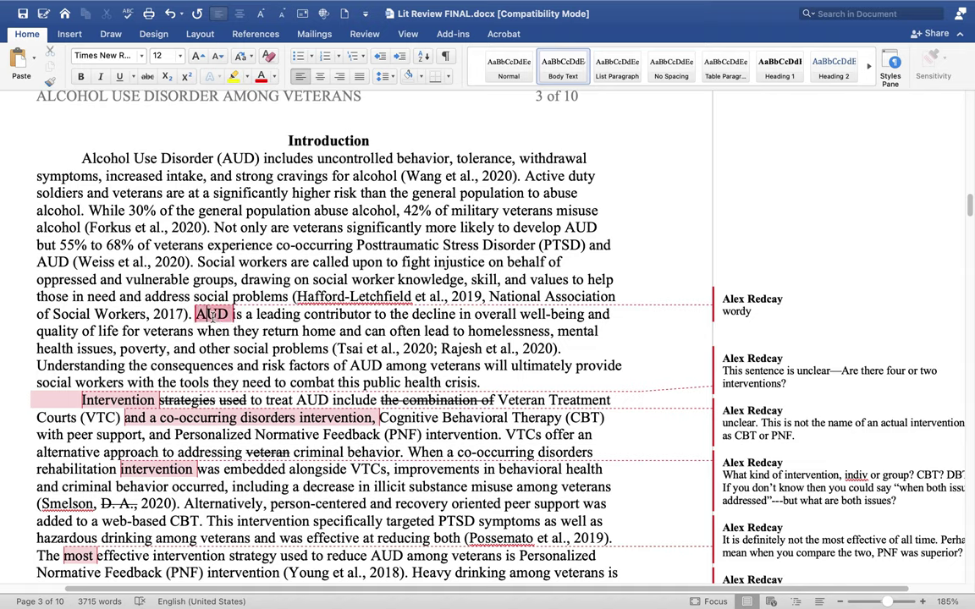
pyautogui.moveTo(212, 314)
pyautogui.moveTo(207, 315); pyautogui.dragTo(333, 355)
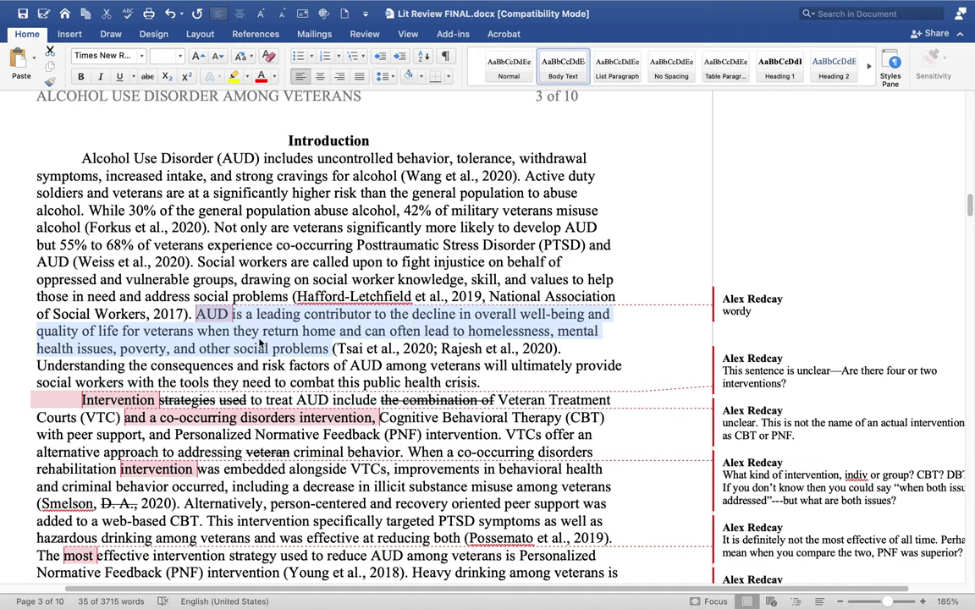
pyautogui.click(335, 349)
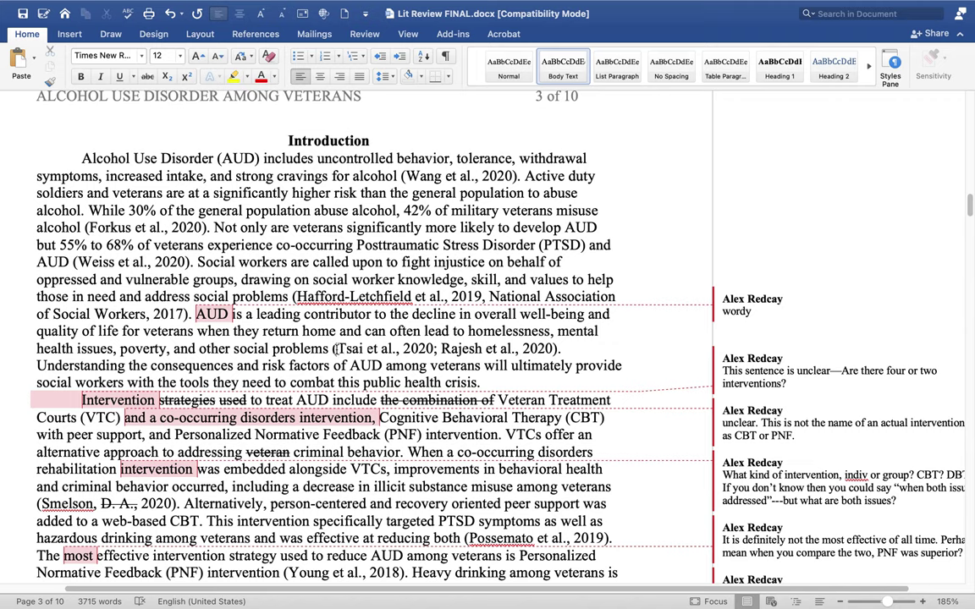
pyautogui.moveTo(336, 349); pyautogui.dragTo(559, 350)
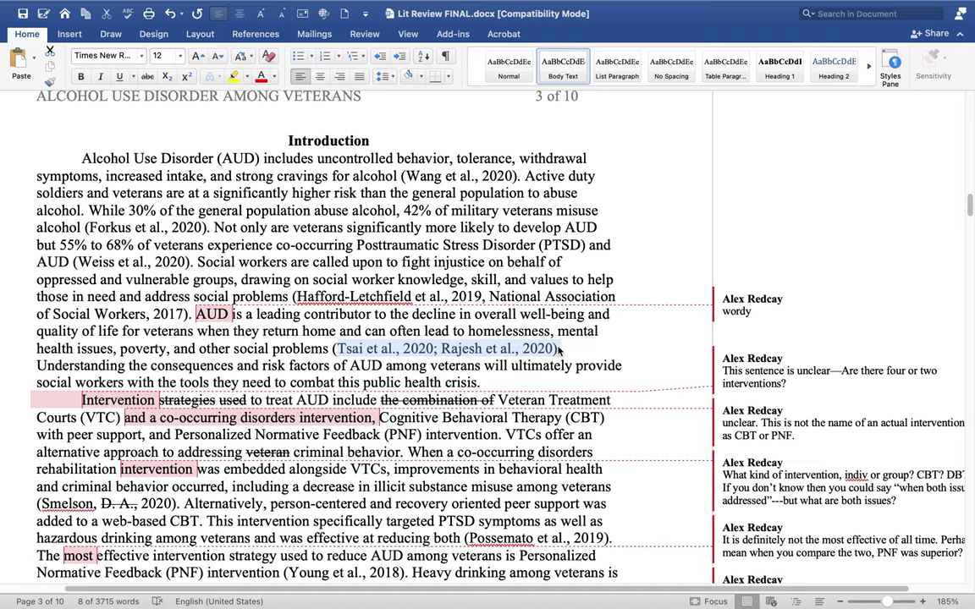
pyautogui.click(392, 332)
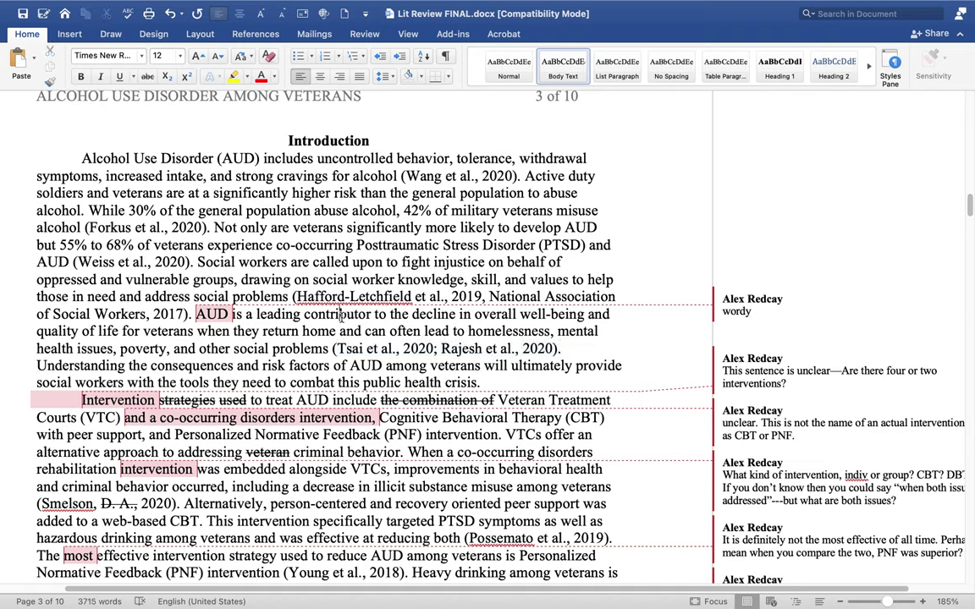
# Delete the reviewer comment "wordy" attached to "AUD" in the sentence beginning "AUD is a leading contributor".
pyautogui.click(751, 311)
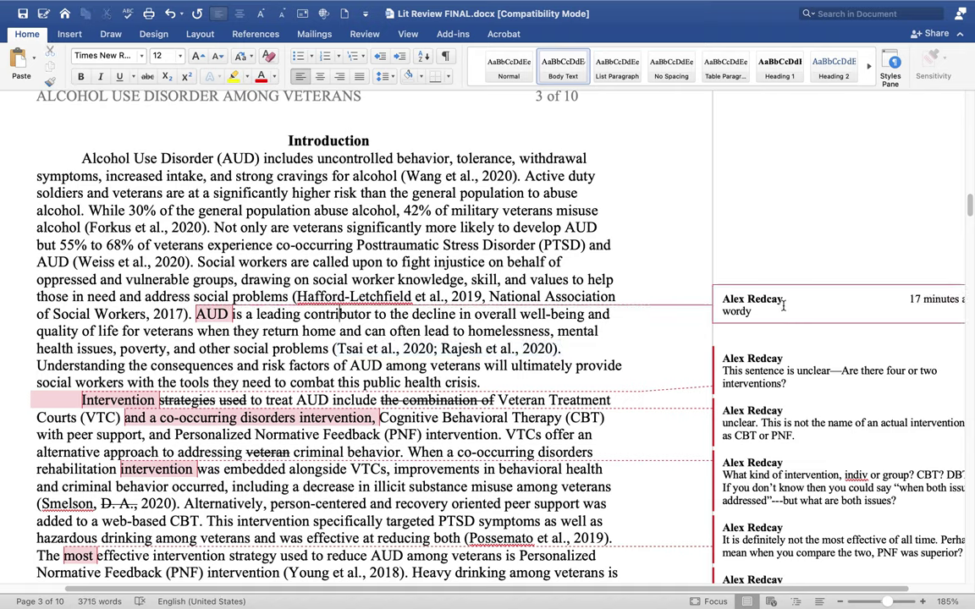
pyautogui.rightClick(765, 312)
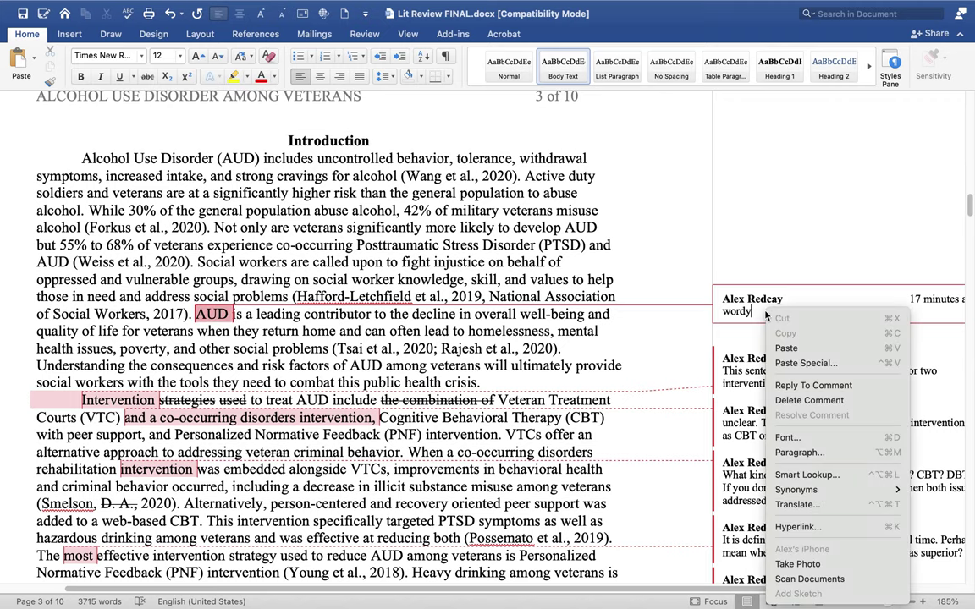
pyautogui.click(800, 400)
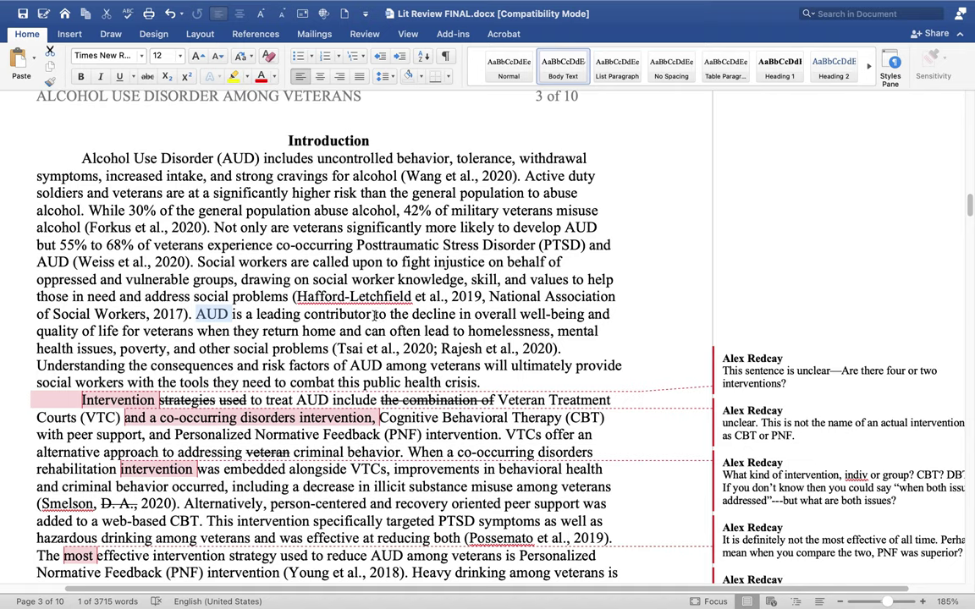
# Replace "is a leading contributor to the decline in overall" after "AUD" with "reduces", directly before "well-being and quality of life".
pyautogui.moveTo(246, 316); pyautogui.dragTo(404, 315)
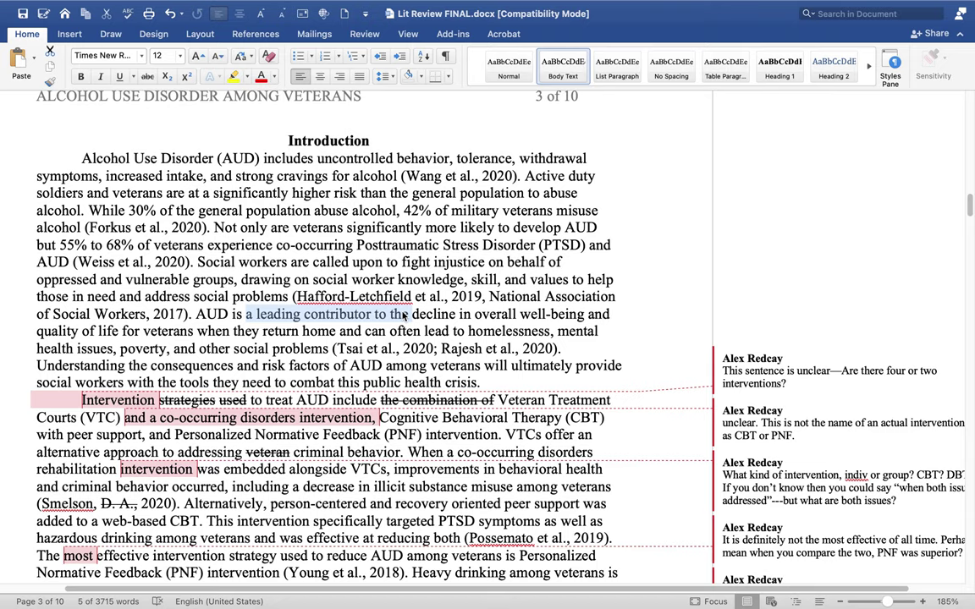
pyautogui.press('BackSpace')
pyautogui.press('BackSpace')
pyautogui.press('BackSpace')
pyautogui.press('BackSpace')
pyautogui.write('red')
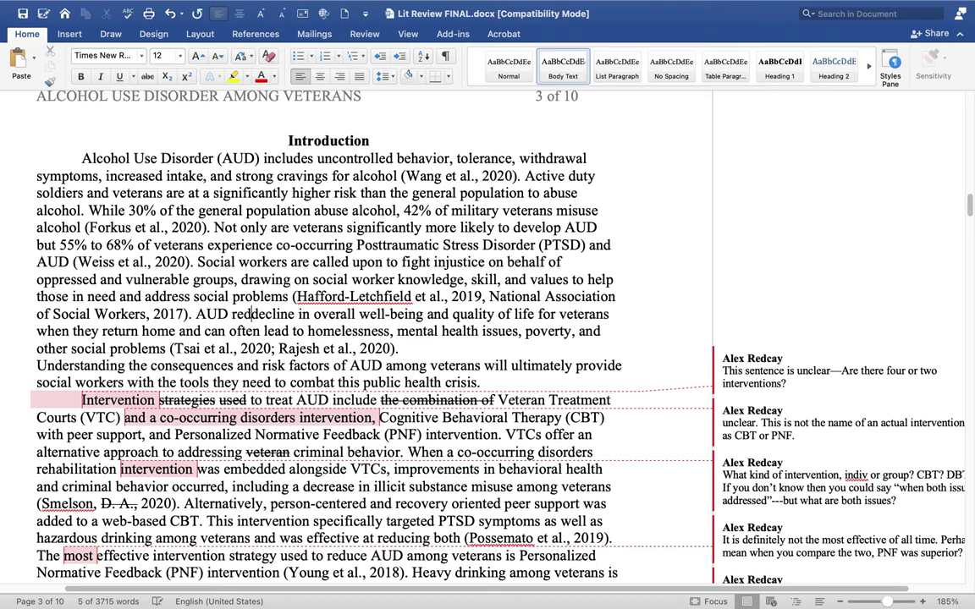
pyautogui.write('uces')
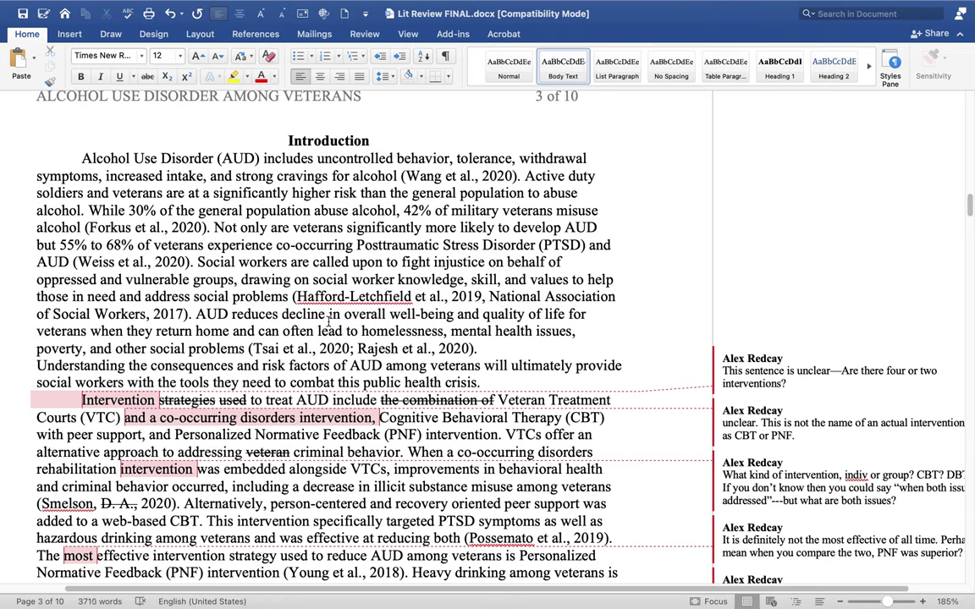
pyautogui.moveTo(282, 315); pyautogui.dragTo(387, 314)
pyautogui.press('BackSpace')
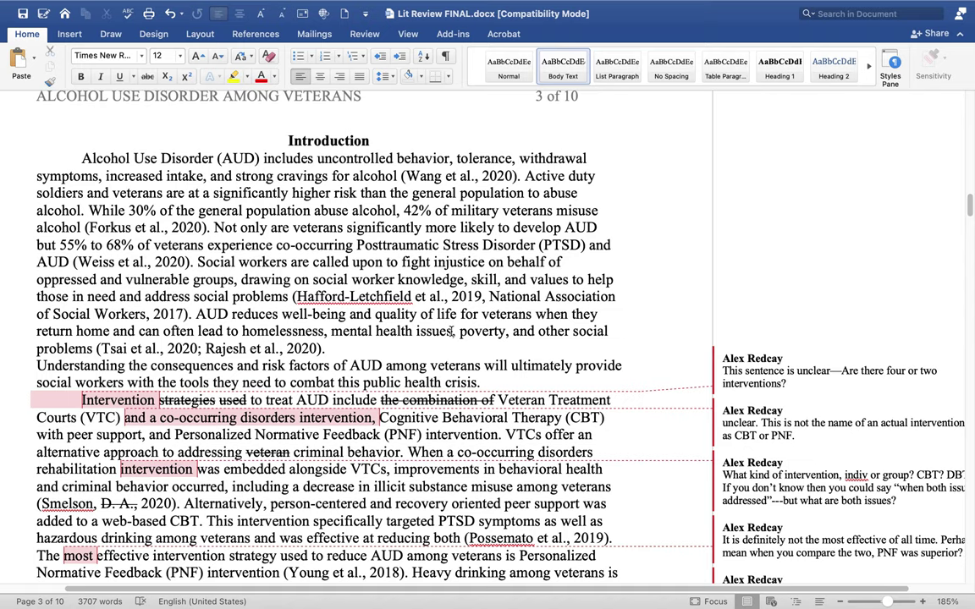
# Join the separate paragraph beginning "Understanding the consequences and risk factors" onto the end of the Introduction's first paragraph.
pyautogui.click(37, 366)
pyautogui.press('BackSpace')
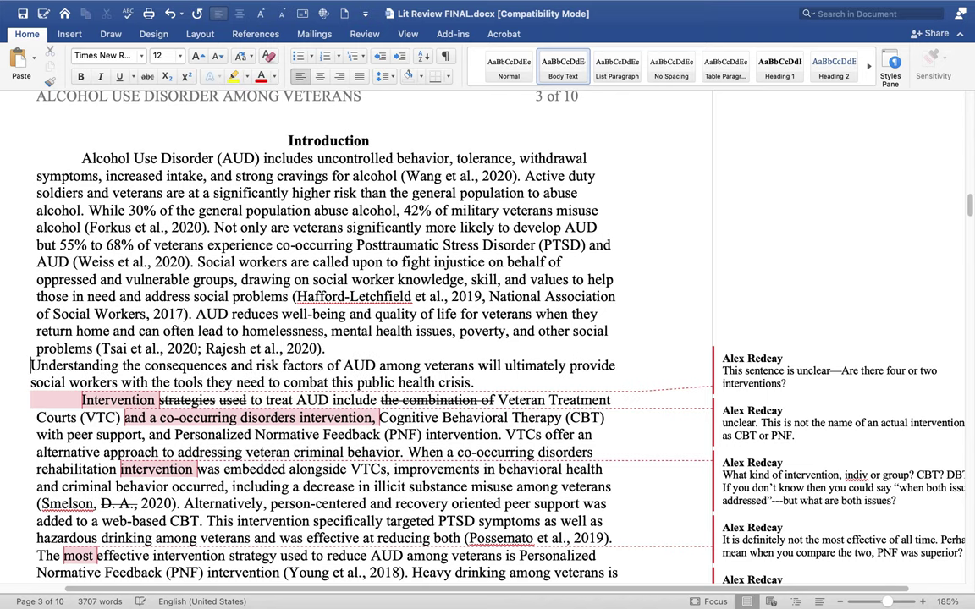
pyautogui.press('BackSpace')
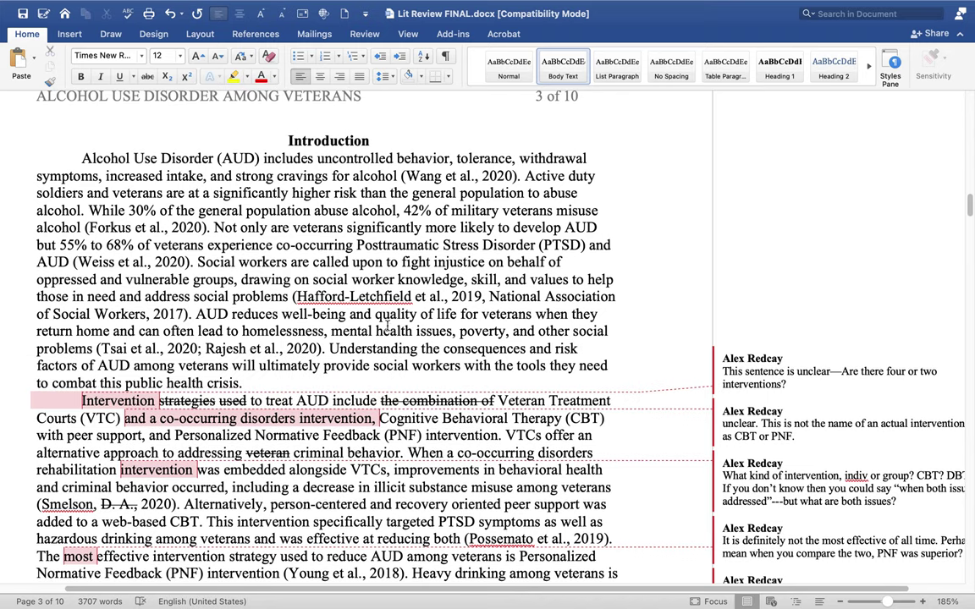
# Delete "among veterans" after "risk factors of AUD" in the first paragraph's closing sentence.
pyautogui.scroll(-3, 278, 339)
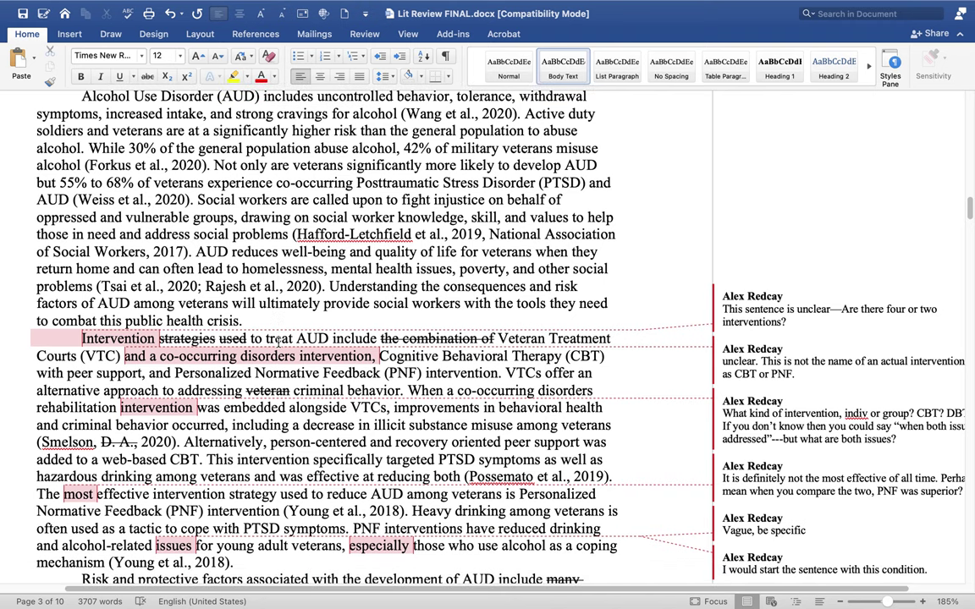
pyautogui.moveTo(135, 303); pyautogui.dragTo(205, 303)
pyautogui.press('BackSpace')
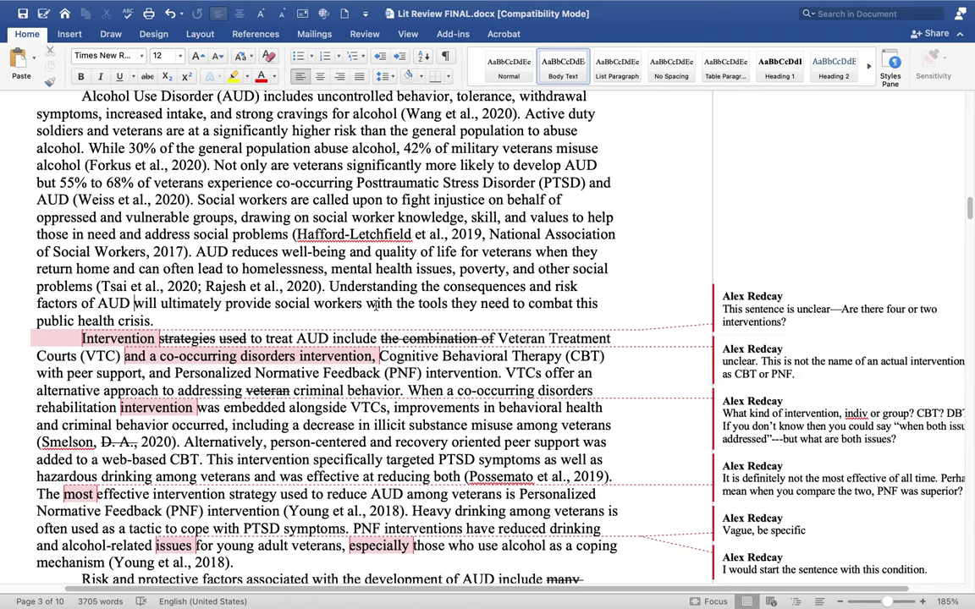
pyautogui.click(194, 317)
# Examine the second paragraph's opening sentence on interventions to treat AUD, together with the comments calling it unclear.
pyautogui.scroll(3, 245, 319)
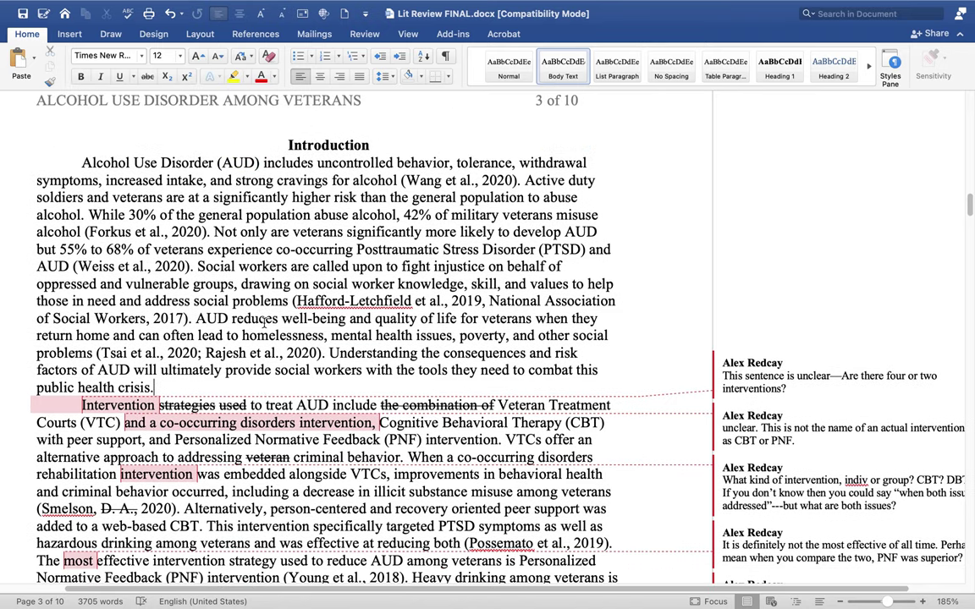
pyautogui.scroll(-5, 264, 322)
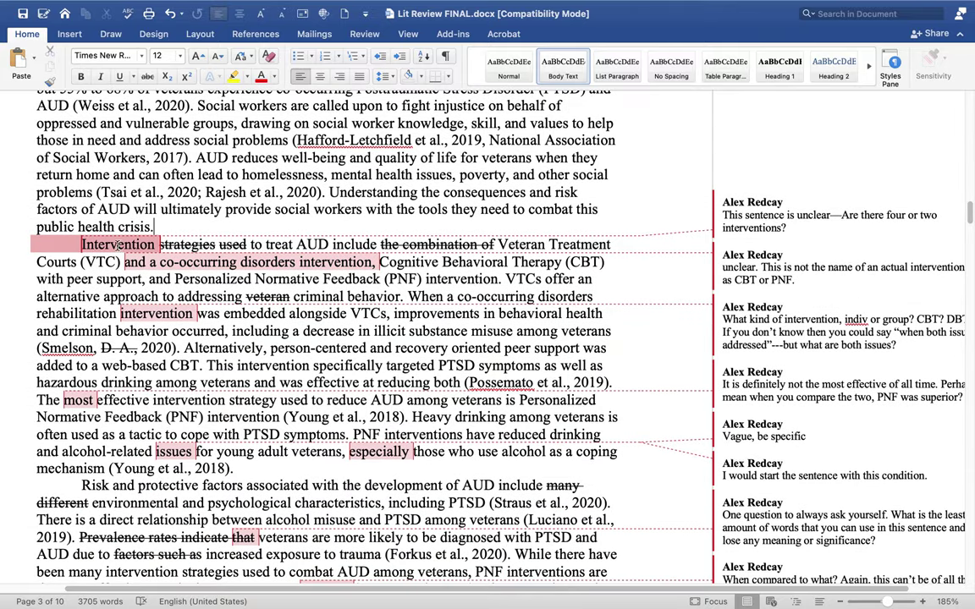
pyautogui.moveTo(112, 245)
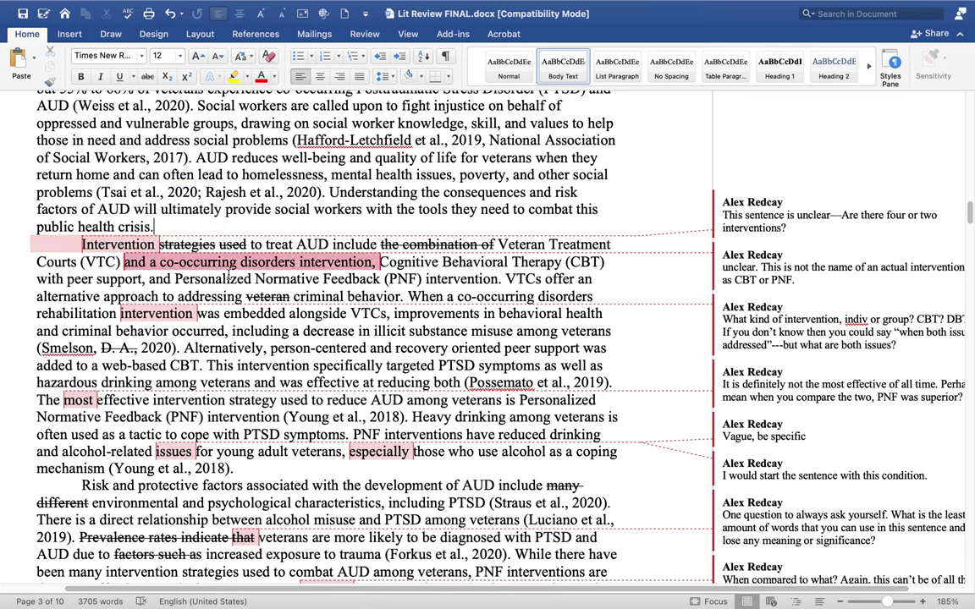
pyautogui.moveTo(174, 279); pyautogui.dragTo(269, 375)
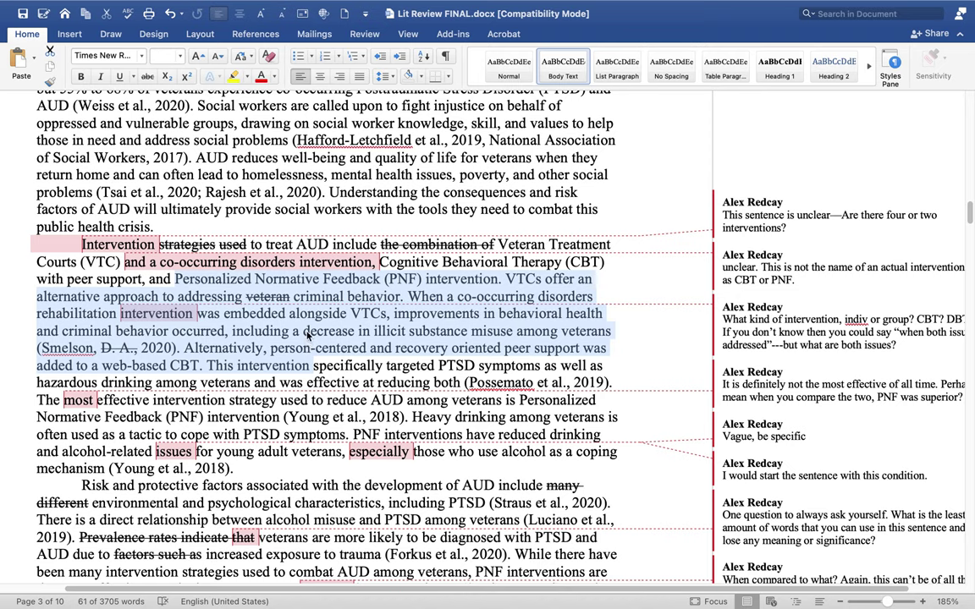
pyautogui.click(184, 273)
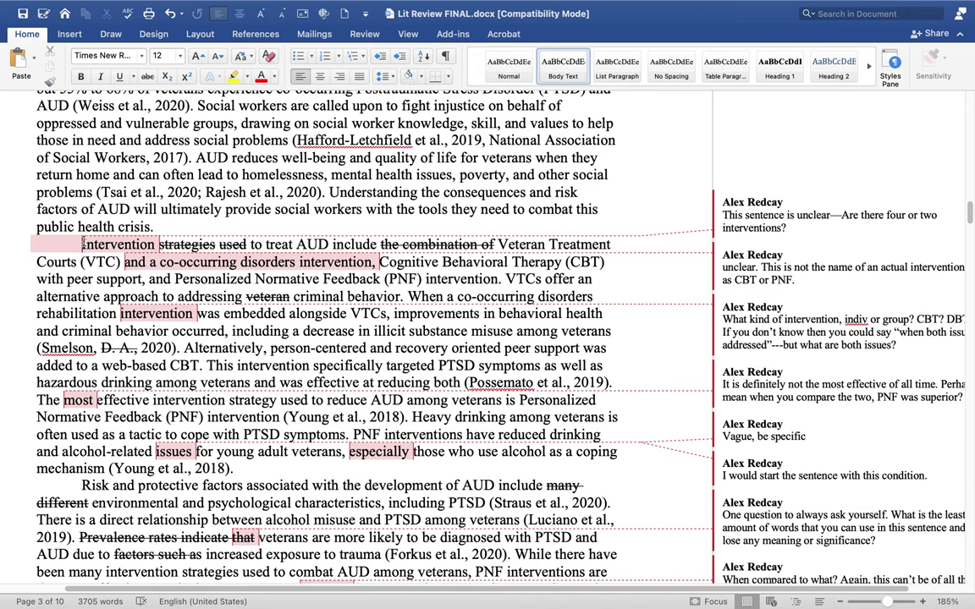
pyautogui.doubleClick(138, 262)
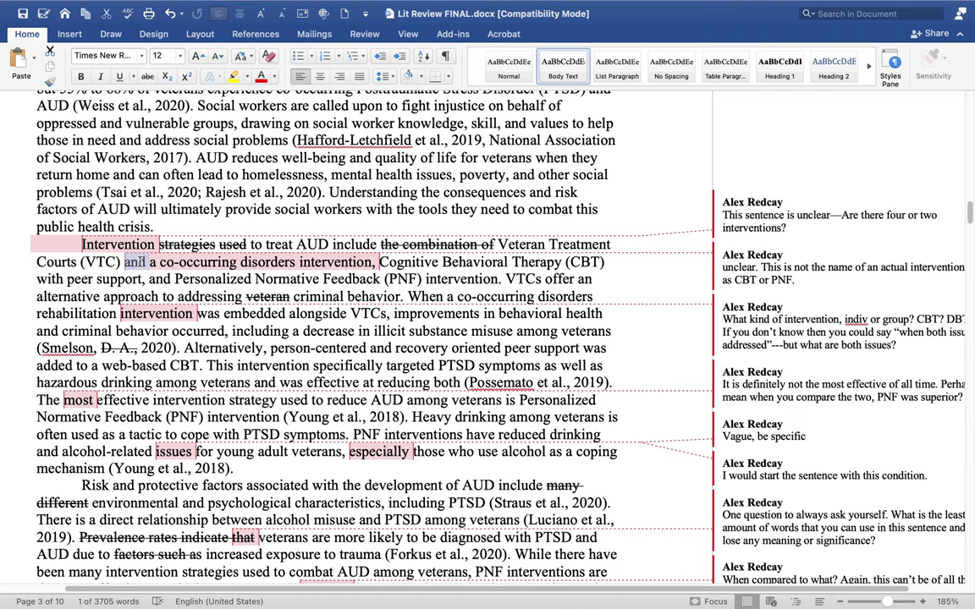
pyautogui.click(166, 268)
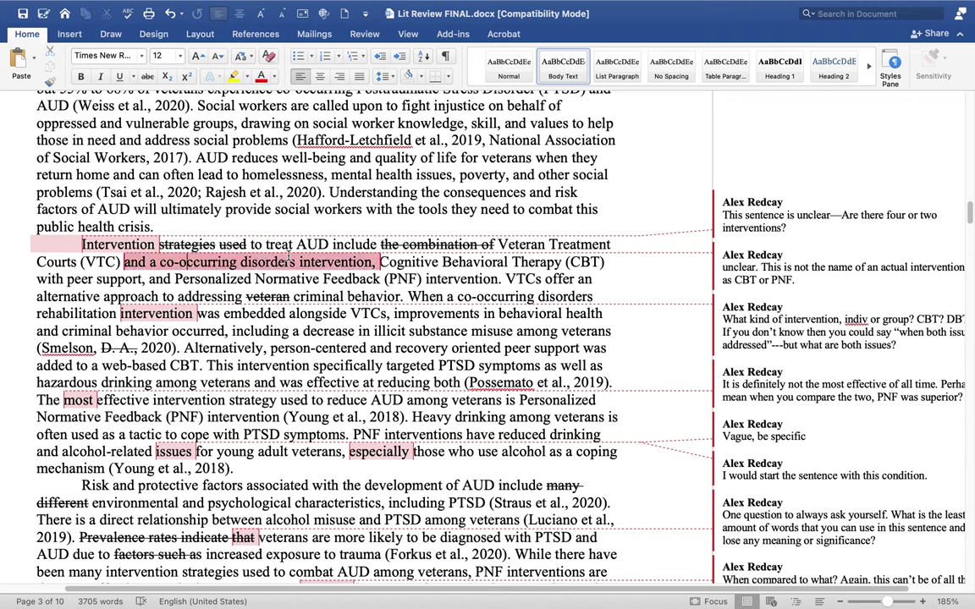
pyautogui.moveTo(319, 245)
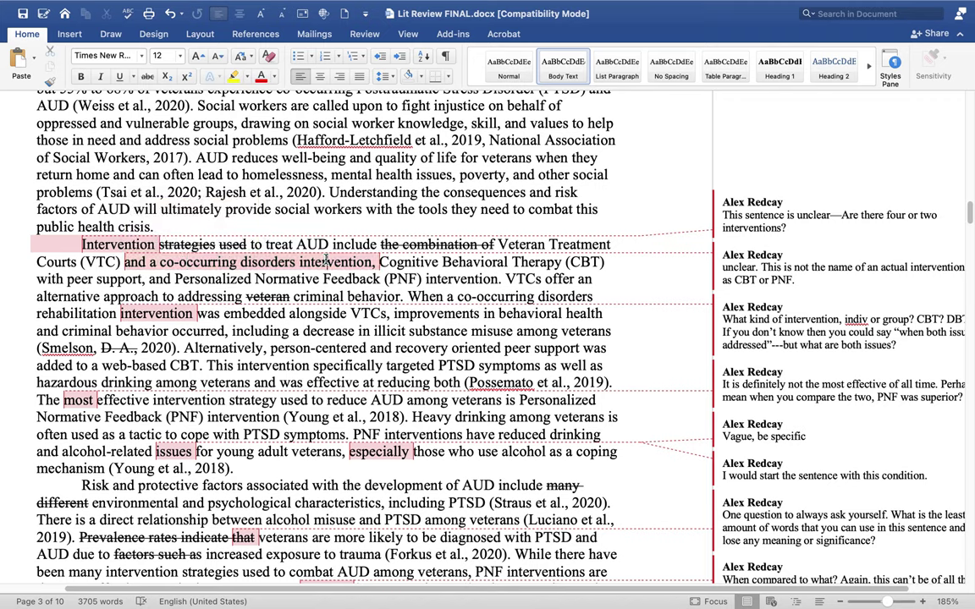
pyautogui.moveTo(345, 263)
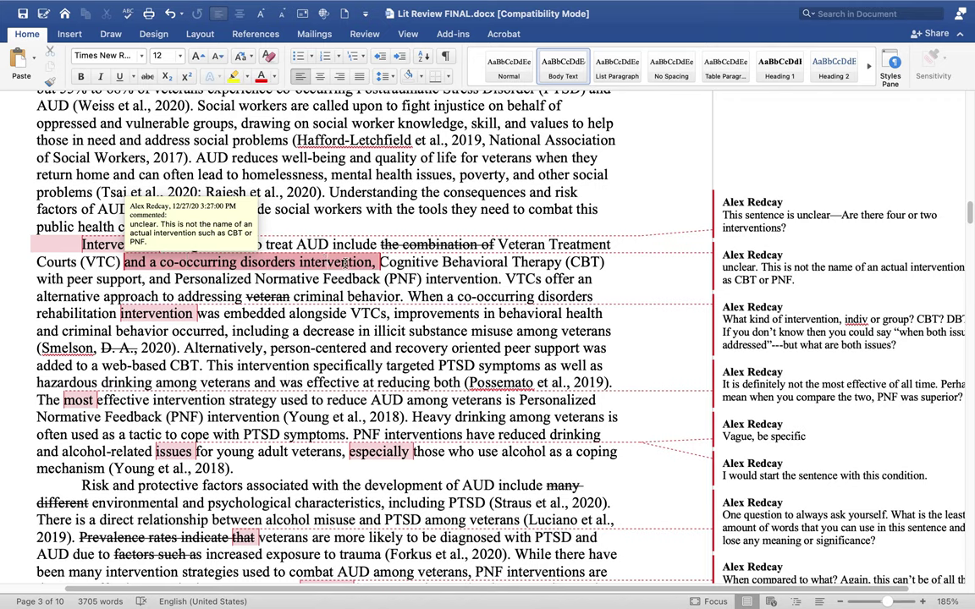
# Begin the second paragraph's first sentence with "Three" and lowercase the initial letter of "Intervention".
pyautogui.click(82, 243)
pyautogui.press('Delete')
pyautogui.write('I')
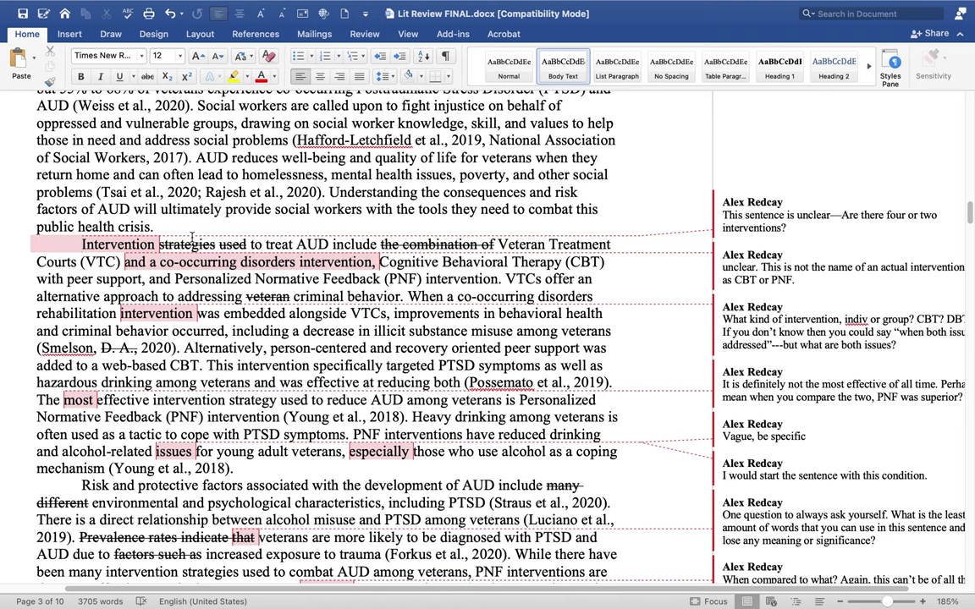
pyautogui.write('Three')
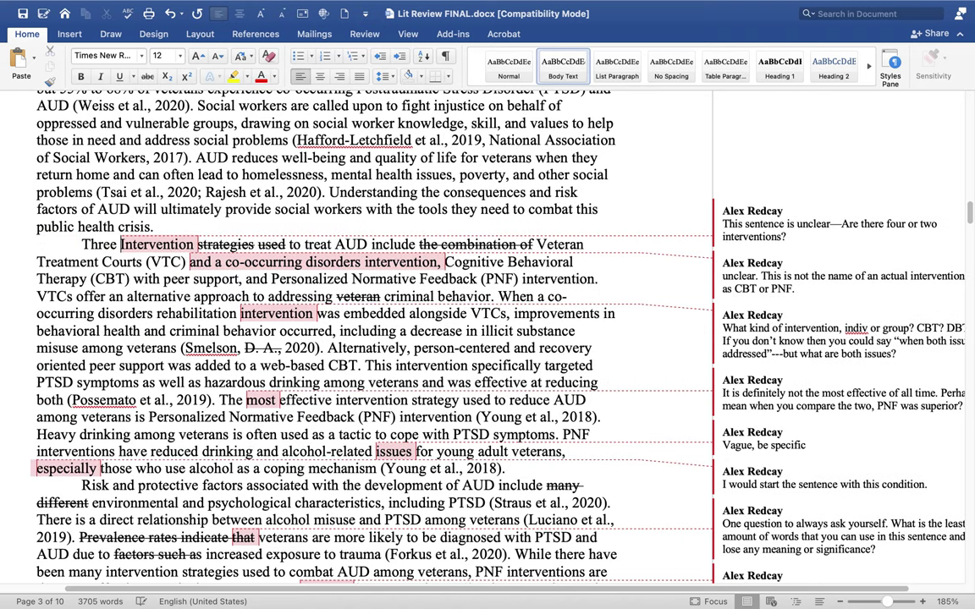
pyautogui.press('Delete')
pyautogui.write('i')
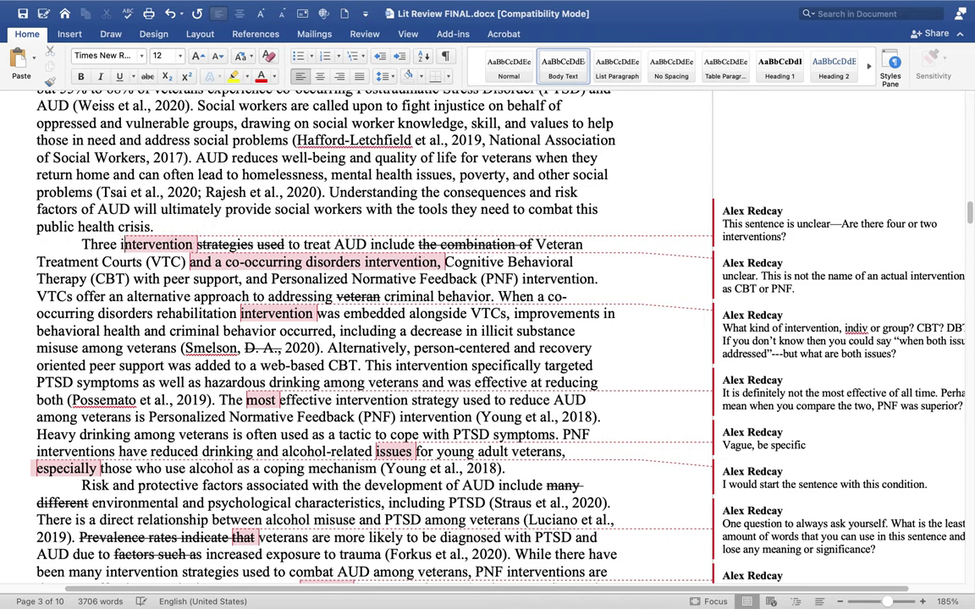
# Delete the struck-through words "strategies" and "used" before "to treat AUD".
pyautogui.doubleClick(225, 244)
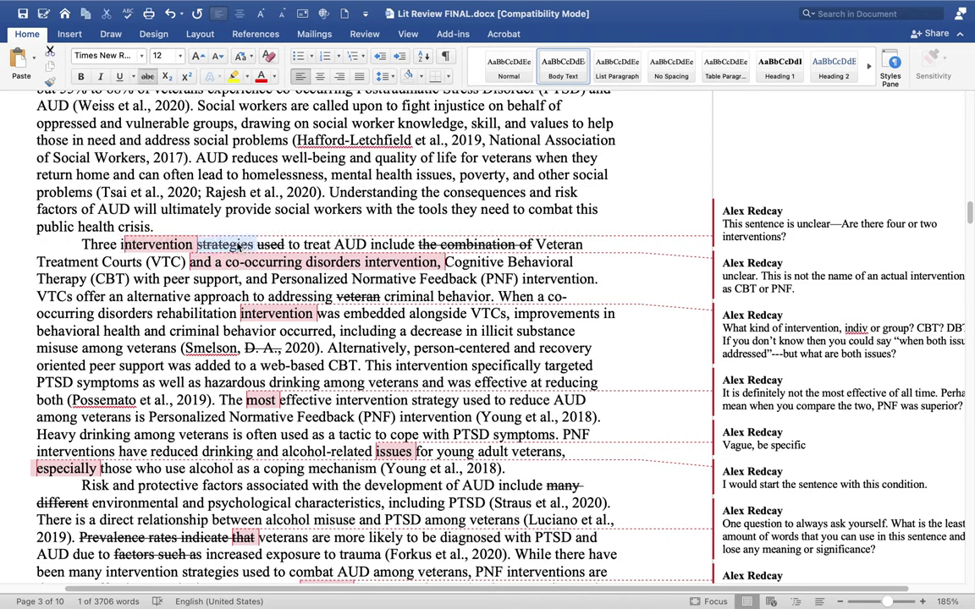
pyautogui.press('Delete')
pyautogui.doubleClick(213, 244)
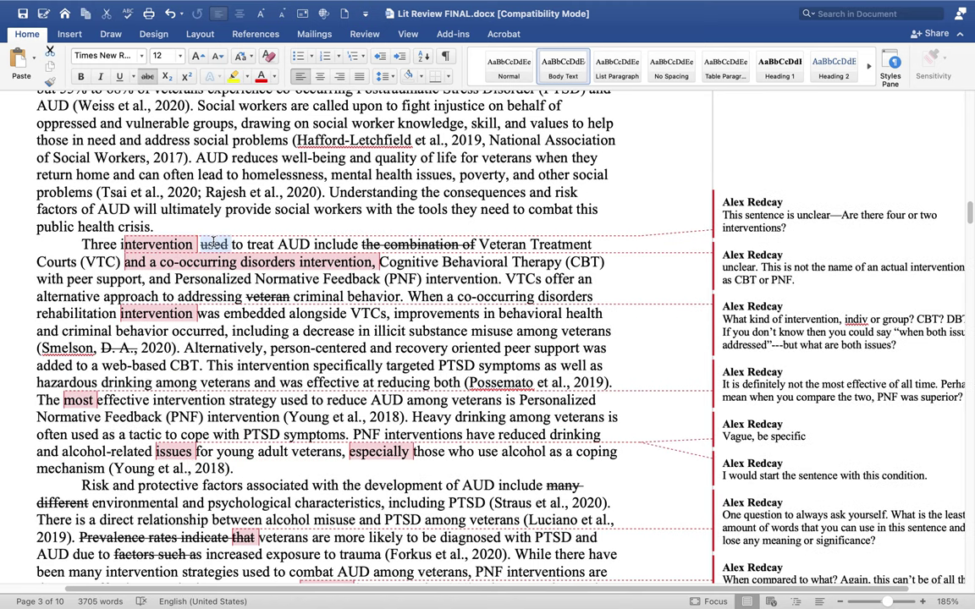
pyautogui.press('Delete')
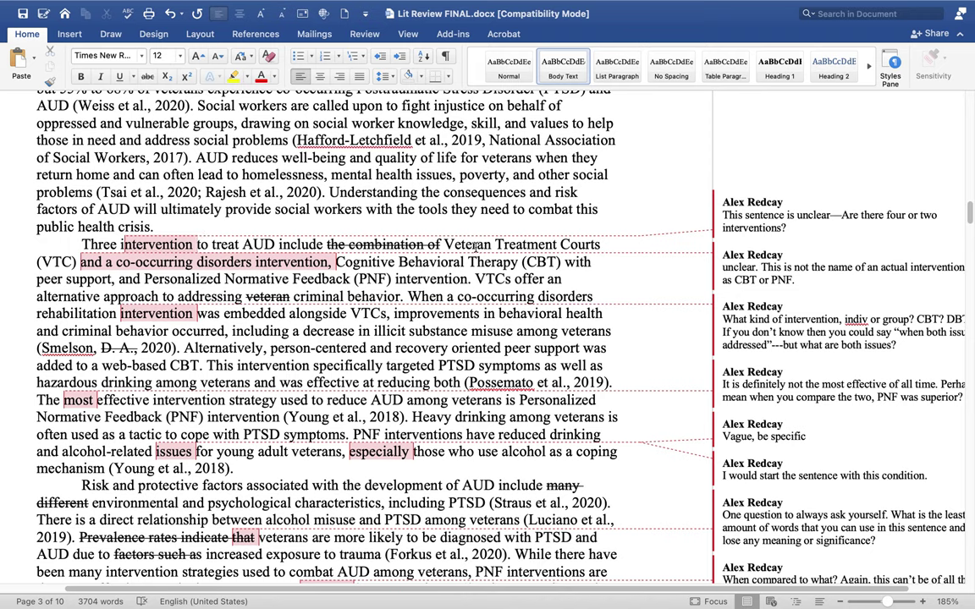
# Delete the commented phrase "and a co-occurring disorders intervention," and put a comma after "(VTC)".
pyautogui.click(82, 262)
pyautogui.moveTo(80, 262); pyautogui.dragTo(336, 262)
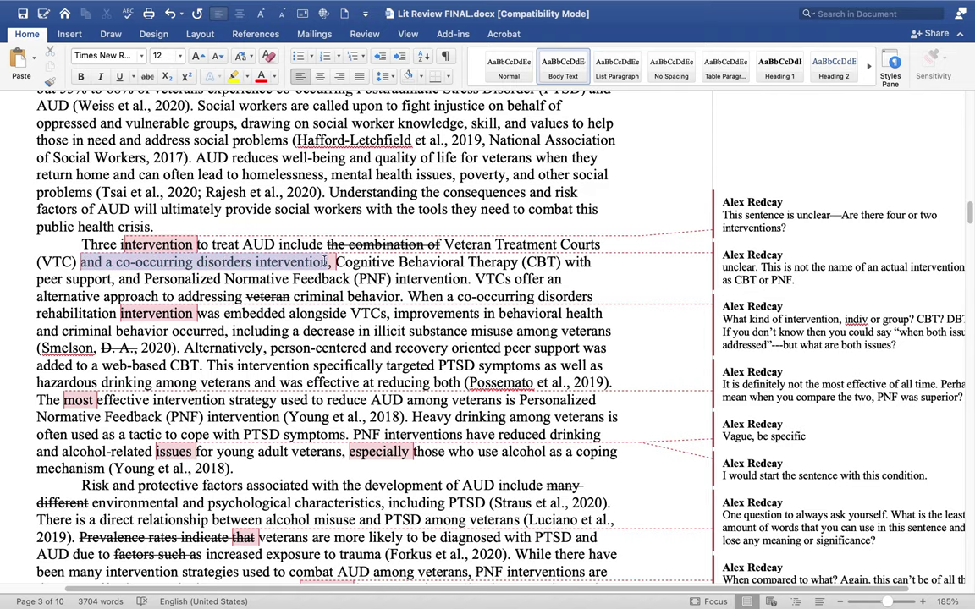
pyautogui.press('BackSpace')
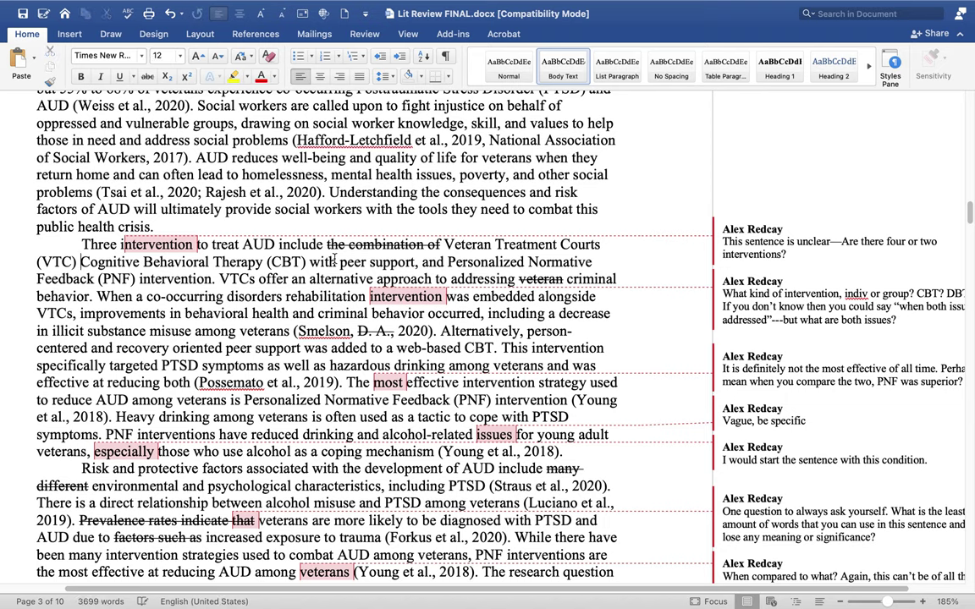
pyautogui.write(',')
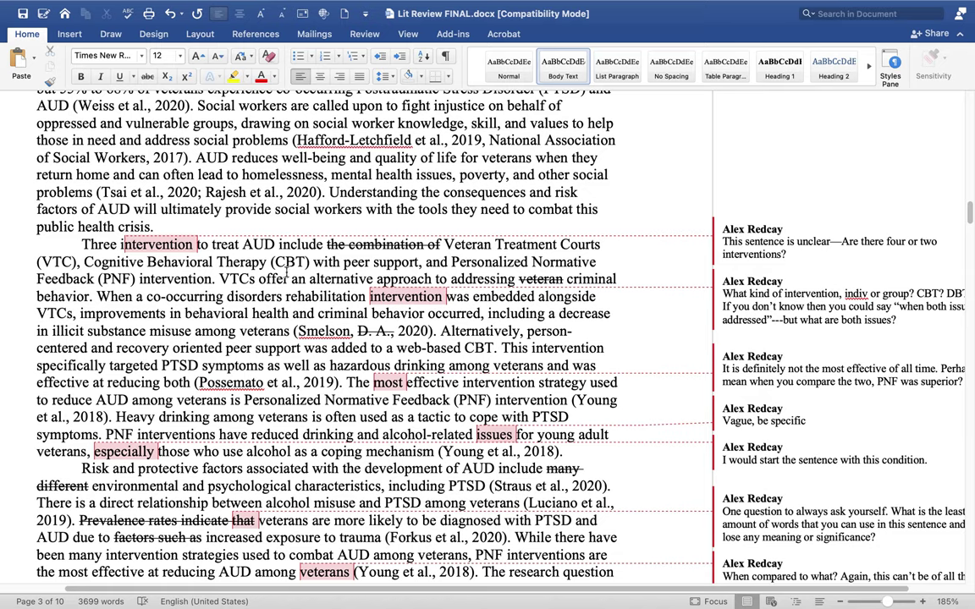
# Delete "with peer support" after "(CBT)" and "intervention" after "(PNF)" in the list of three interventions.
pyautogui.moveTo(316, 261); pyautogui.dragTo(396, 262)
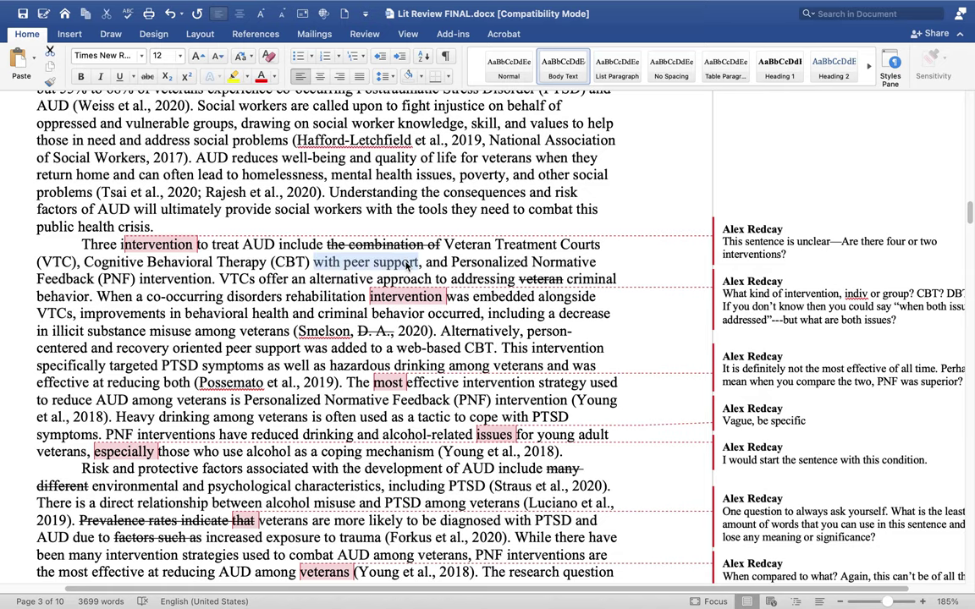
pyautogui.press('BackSpace')
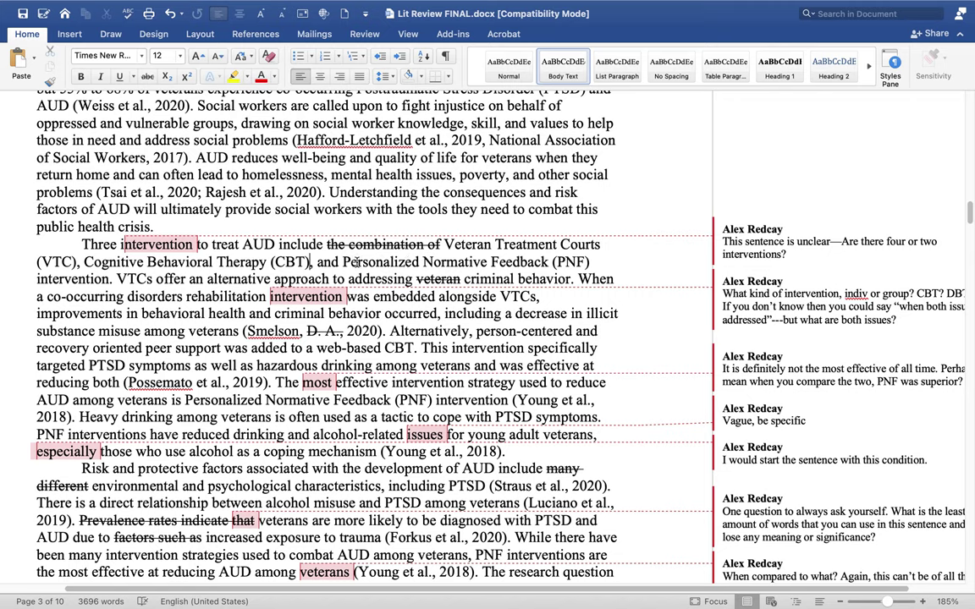
pyautogui.doubleClick(67, 279)
pyautogui.press('BackSpace')
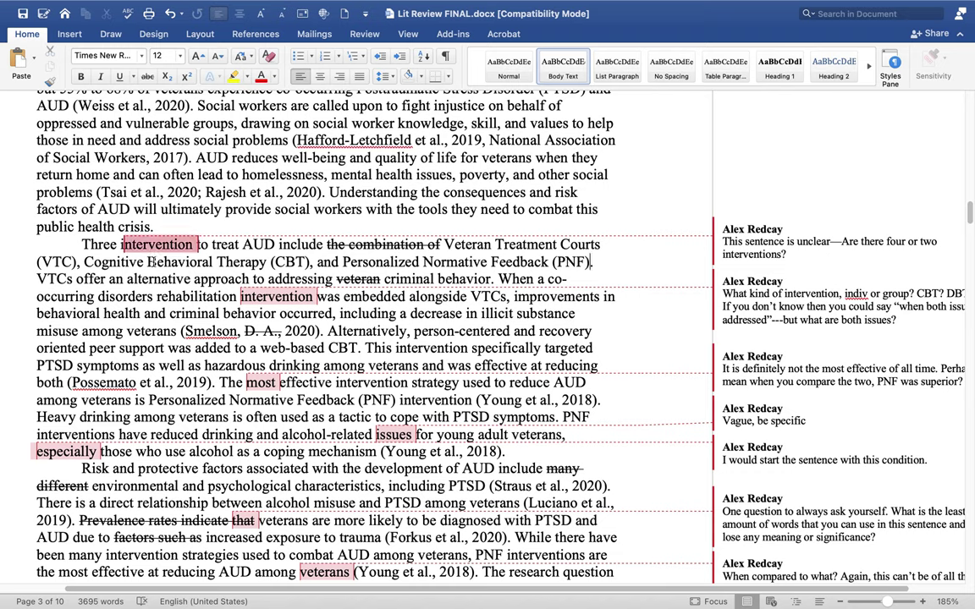
# Replace "to" before "treat AUD" with "that effectively" in the second paragraph's opening sentence.
pyautogui.doubleClick(204, 244)
pyautogui.write('t')
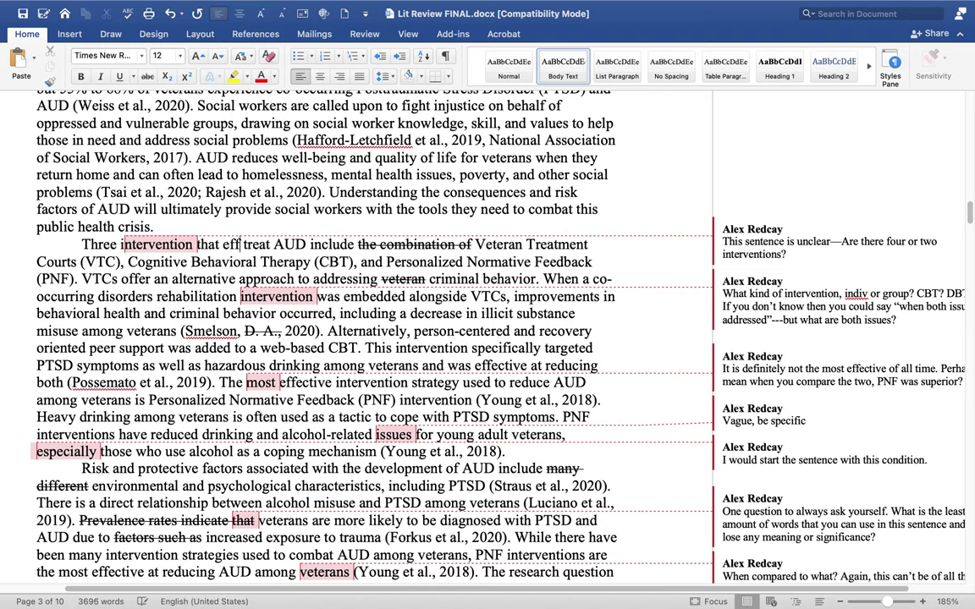
pyautogui.write('hat effectively')
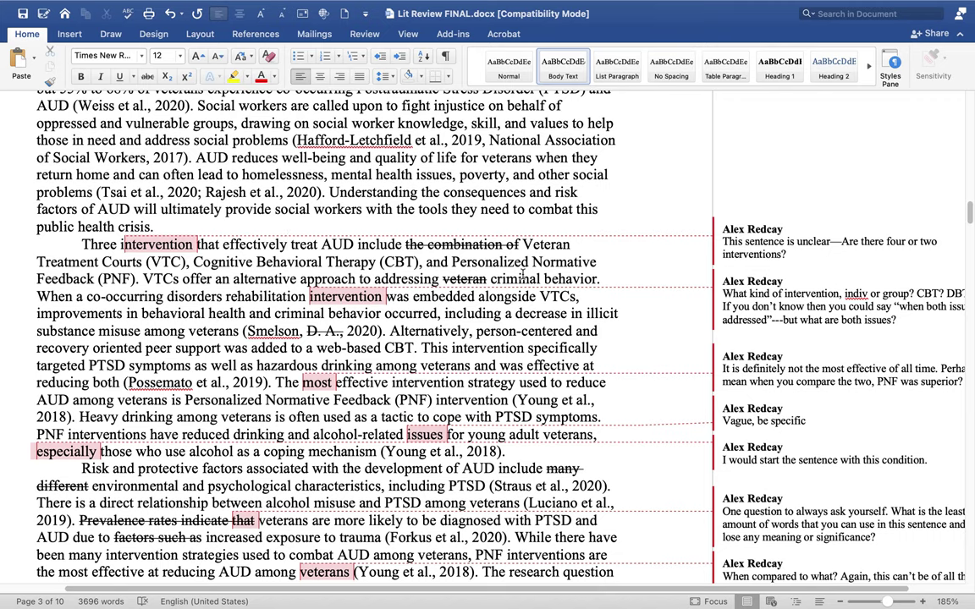
# Delete the reviewer comment asking whether there are four or two interventions in the second paragraph's opening sentence.
pyautogui.click(791, 244)
pyautogui.rightClick(793, 245)
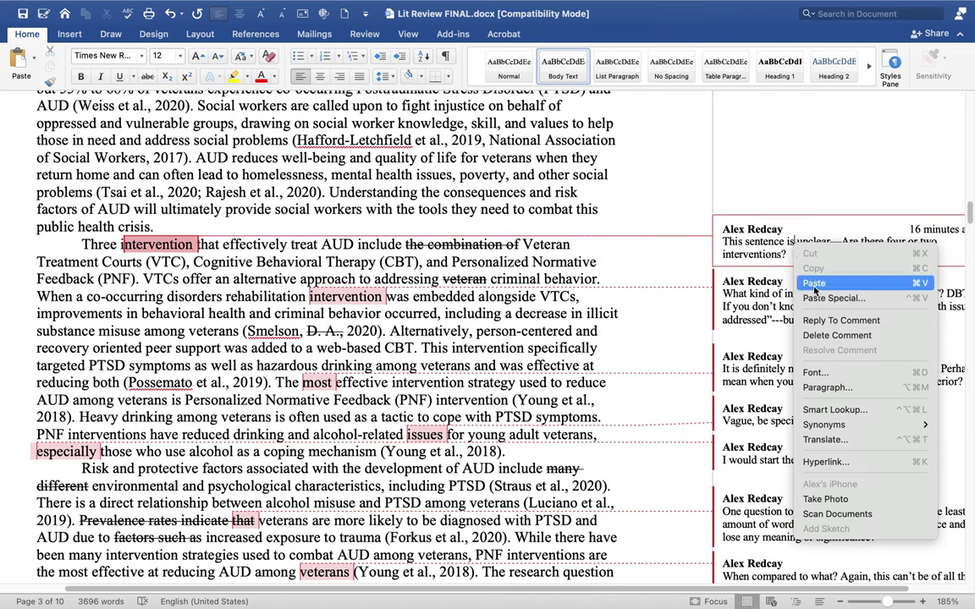
pyautogui.click(817, 335)
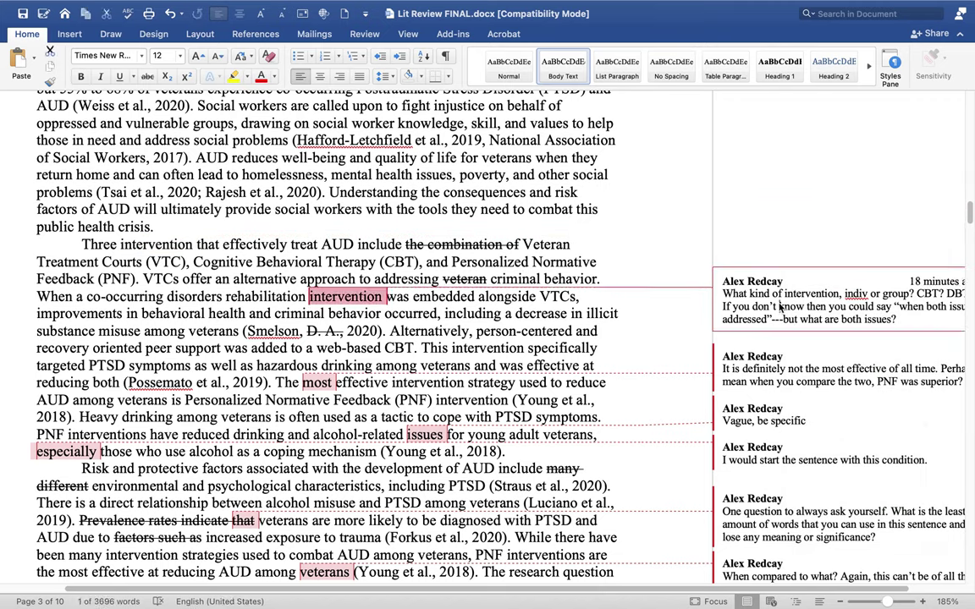
# Delete the struck-through word "veteran" before "criminal behavior" in the sentence about VTCs.
pyautogui.rightClick(780, 307)
pyautogui.click(683, 270)
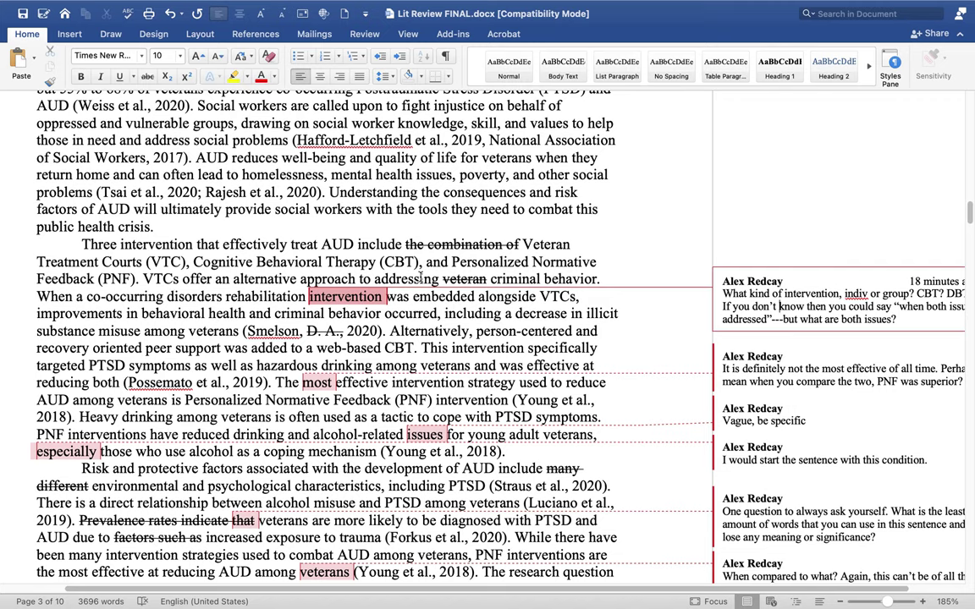
pyautogui.doubleClick(467, 279)
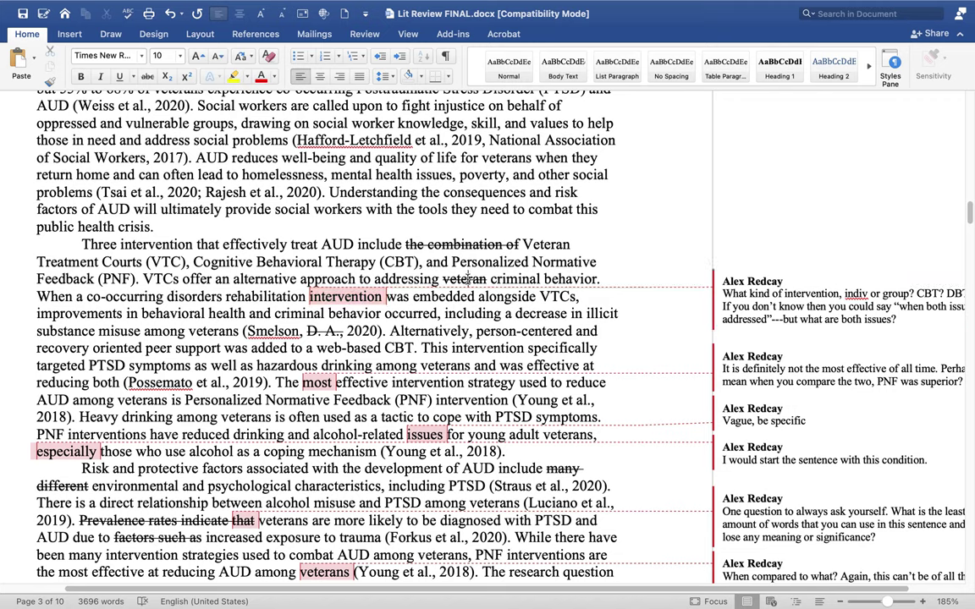
pyautogui.press('Delete')
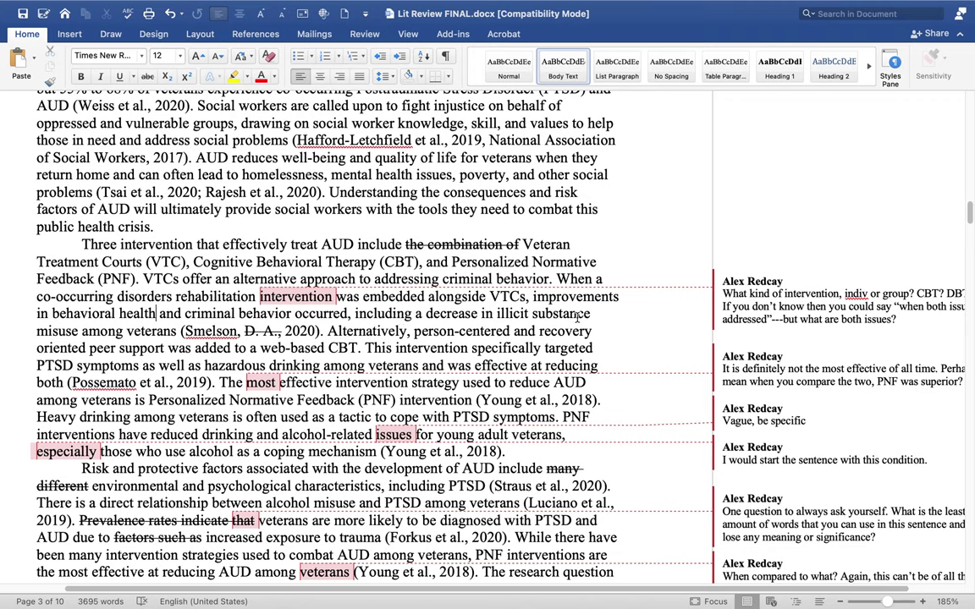
# Delete the reviewer comment asking what kind of intervention is meant by the co-occurring disorders rehabilitation "intervention".
pyautogui.click(157, 313)
pyautogui.doubleClick(295, 296)
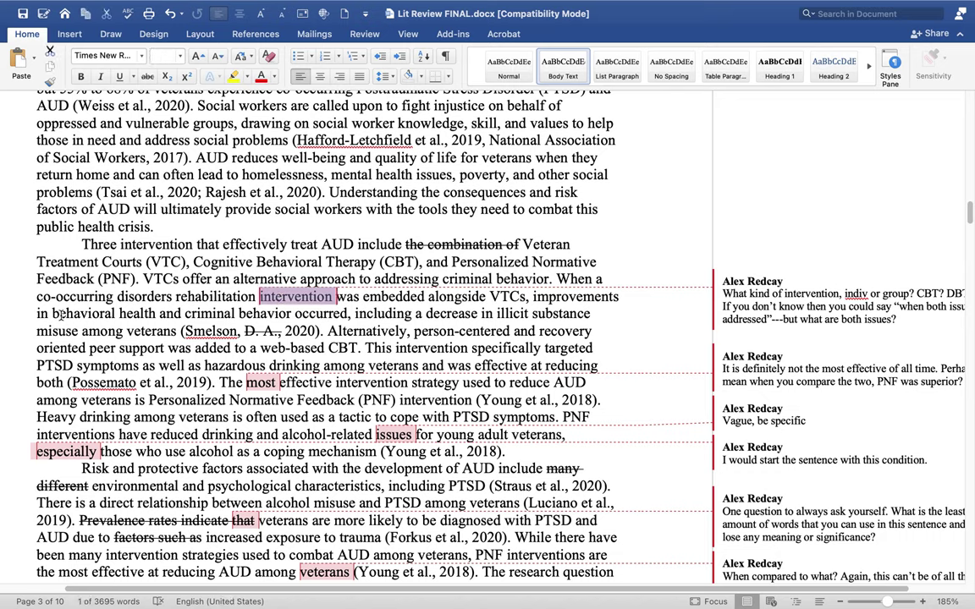
pyautogui.moveTo(54, 297); pyautogui.dragTo(296, 297)
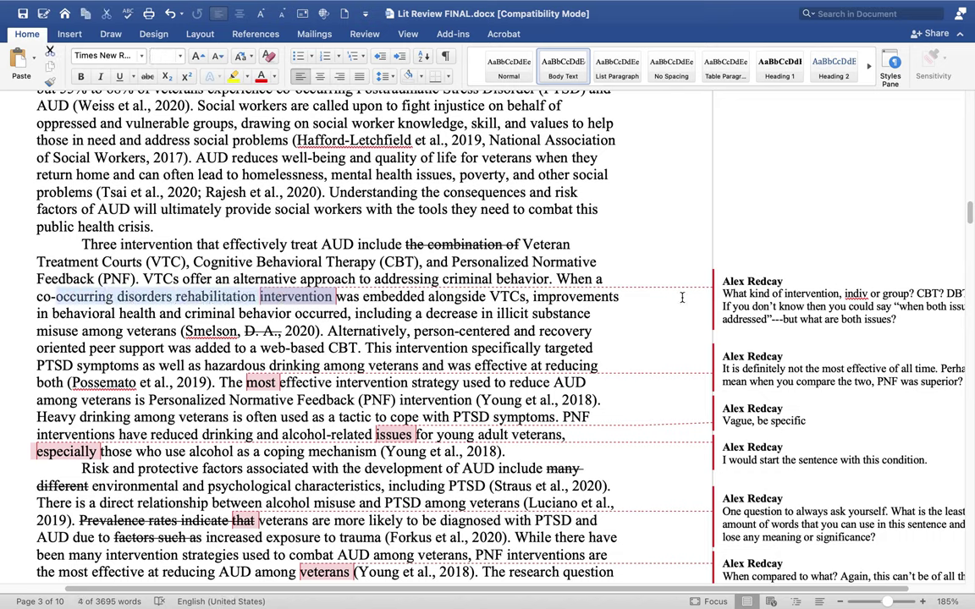
pyautogui.rightClick(791, 307)
pyautogui.click(827, 396)
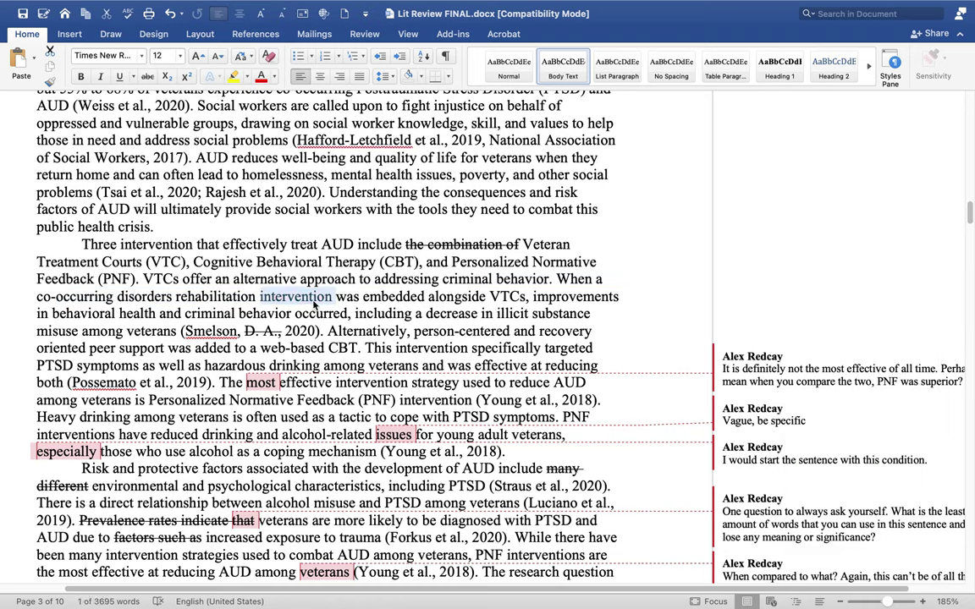
# Delete the struck-through author initials from the 2020 citation that ends the co-occurring disorders sentence.
pyautogui.click(556, 279)
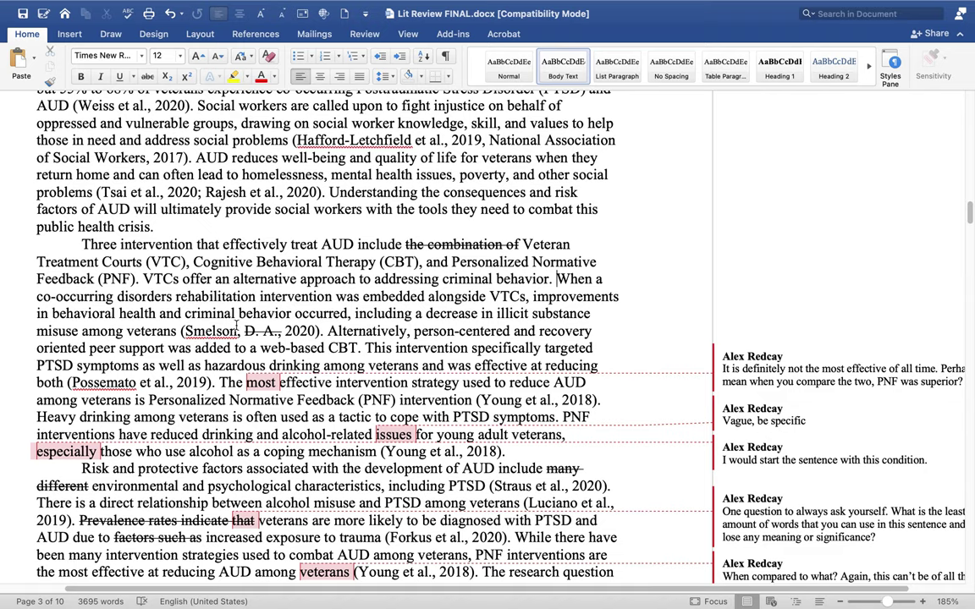
pyautogui.moveTo(243, 332); pyautogui.dragTo(277, 336)
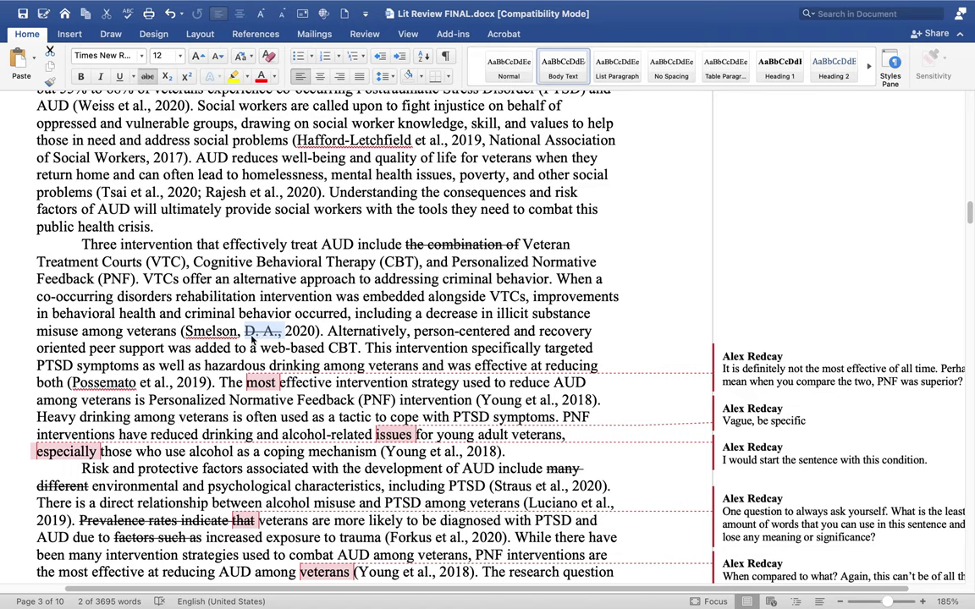
pyautogui.press('Delete')
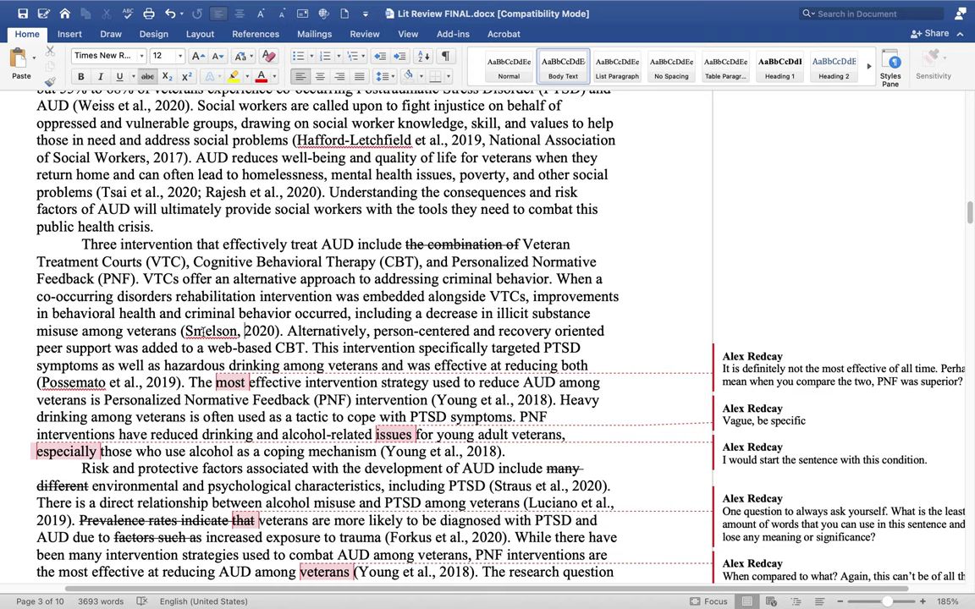
# Clear the spelling flags on the author surnames in the three flagged citations, adding the hyphenated surname to the dictionary.
pyautogui.rightClick(203, 333)
pyautogui.press('Escape')
pyautogui.rightClick(192, 330)
pyautogui.click(203, 344)
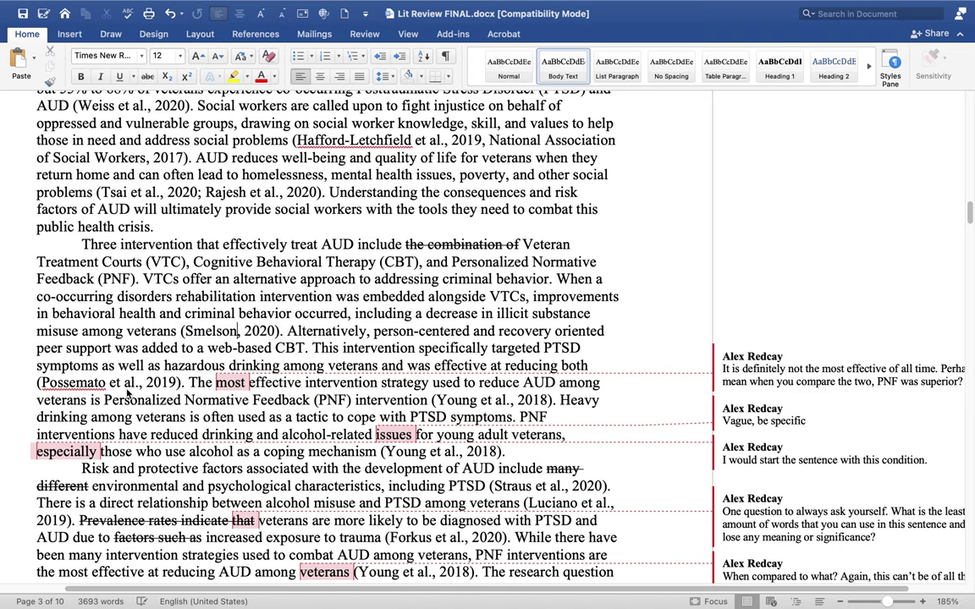
pyautogui.rightClick(81, 382)
pyautogui.click(80, 379)
pyautogui.rightClick(336, 144)
pyautogui.moveTo(345, 214)
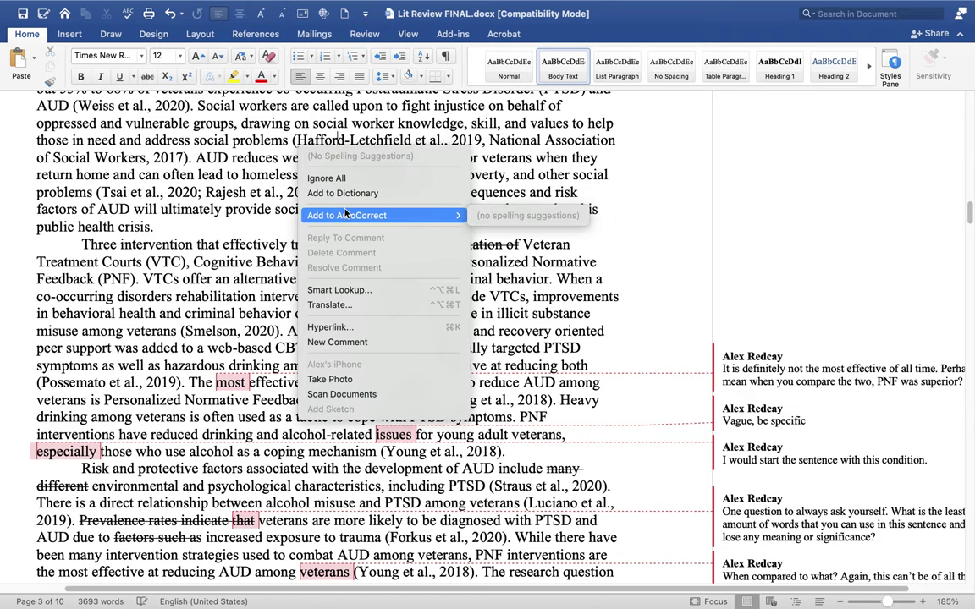
pyautogui.click(342, 192)
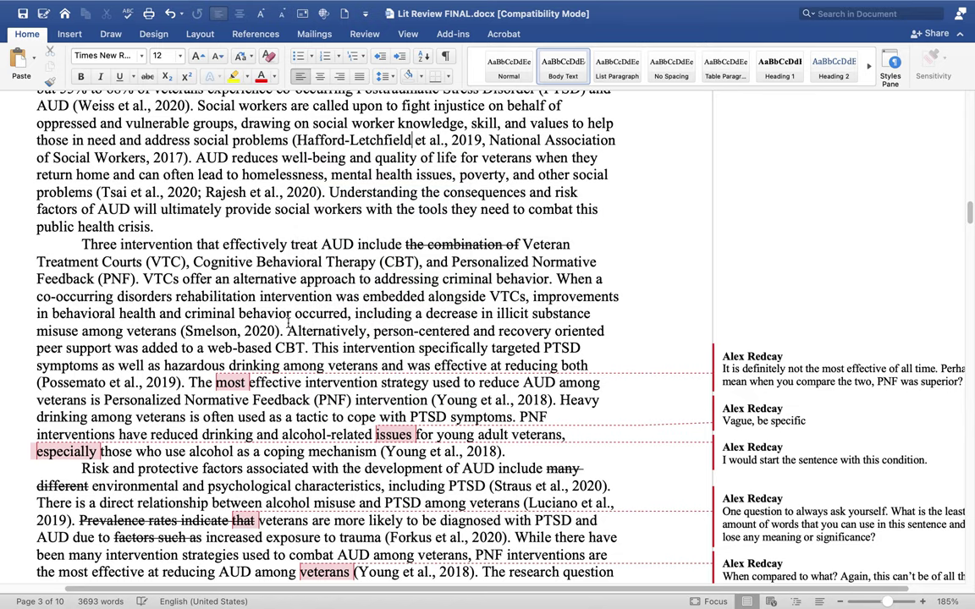
# Review the sentence calling PNF the most effective strategy and delete the reviewer comment attached to "most".
pyautogui.scroll(-2, 286, 323)
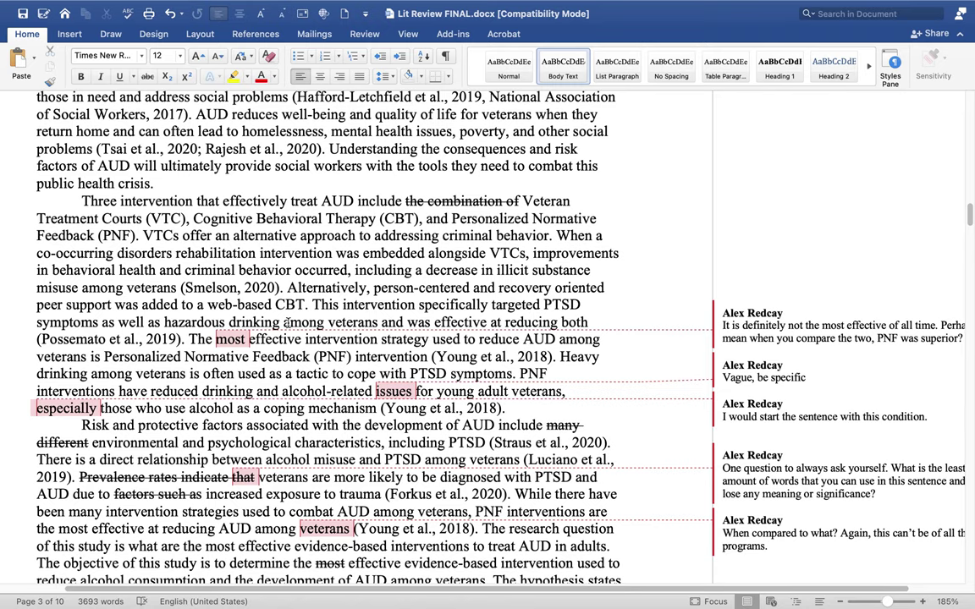
pyautogui.scroll(-2, 286, 323)
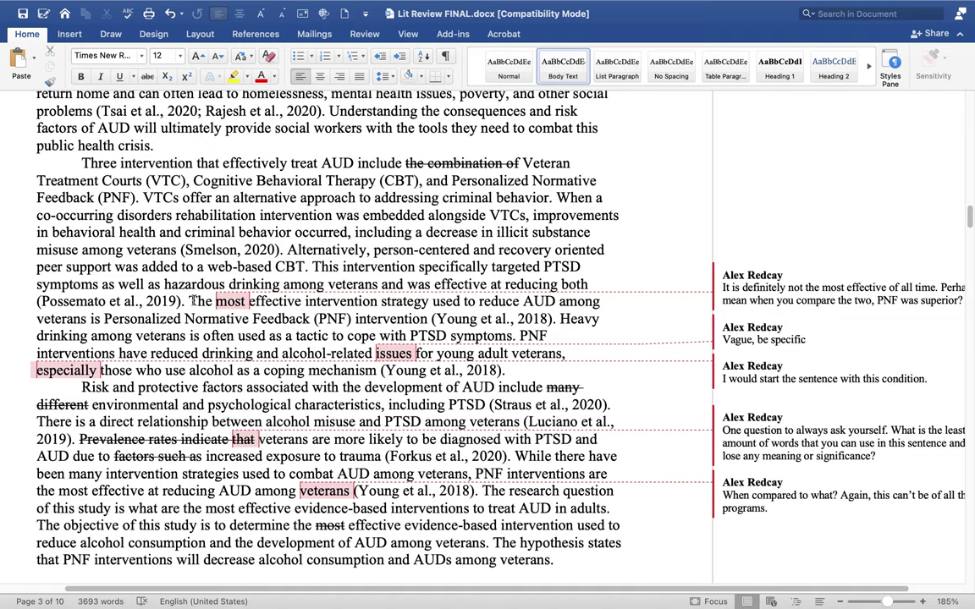
pyautogui.moveTo(191, 300); pyautogui.dragTo(323, 301)
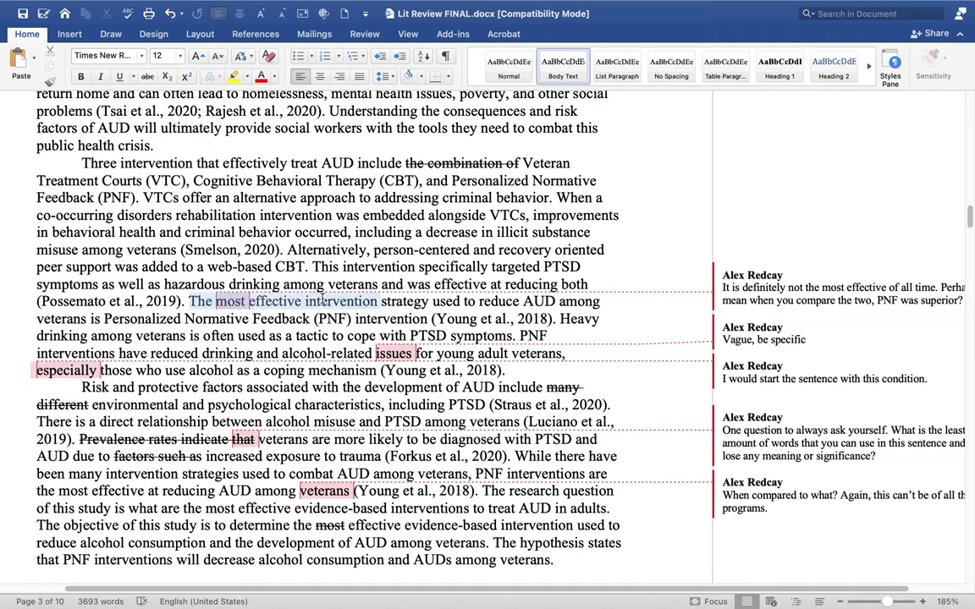
pyautogui.click(415, 301)
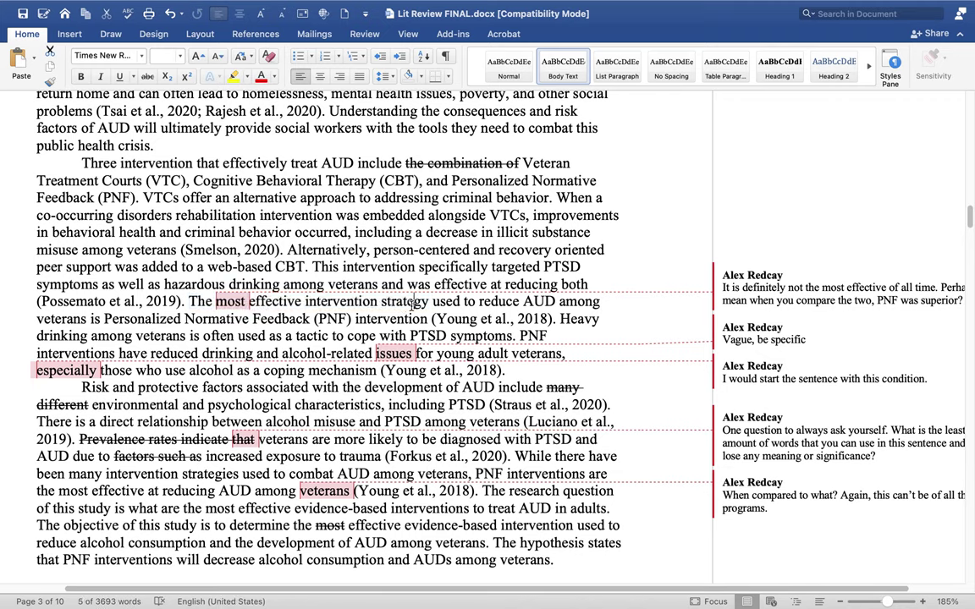
pyautogui.moveTo(104, 319); pyautogui.dragTo(391, 318)
pyautogui.click(227, 300)
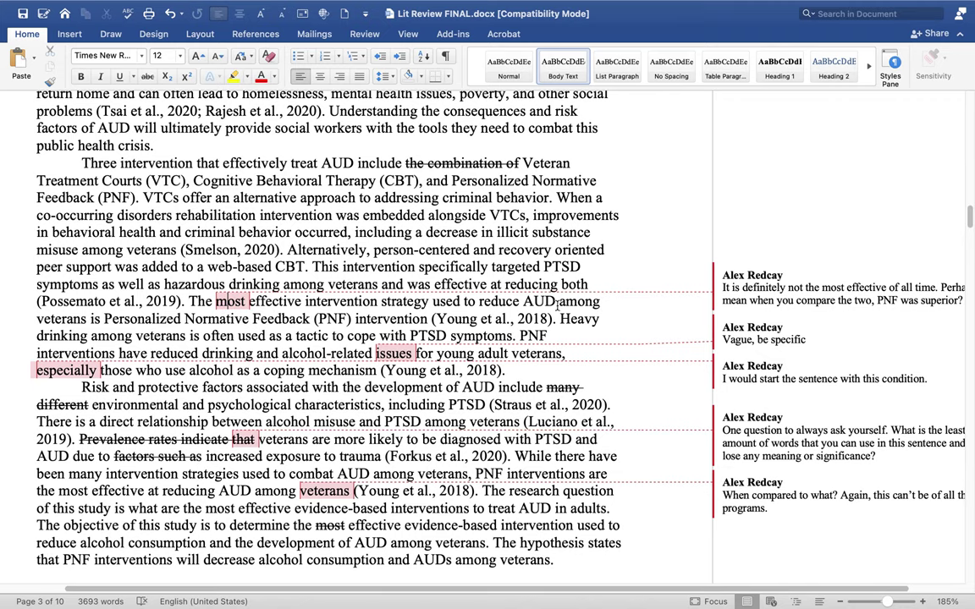
pyautogui.click(771, 291)
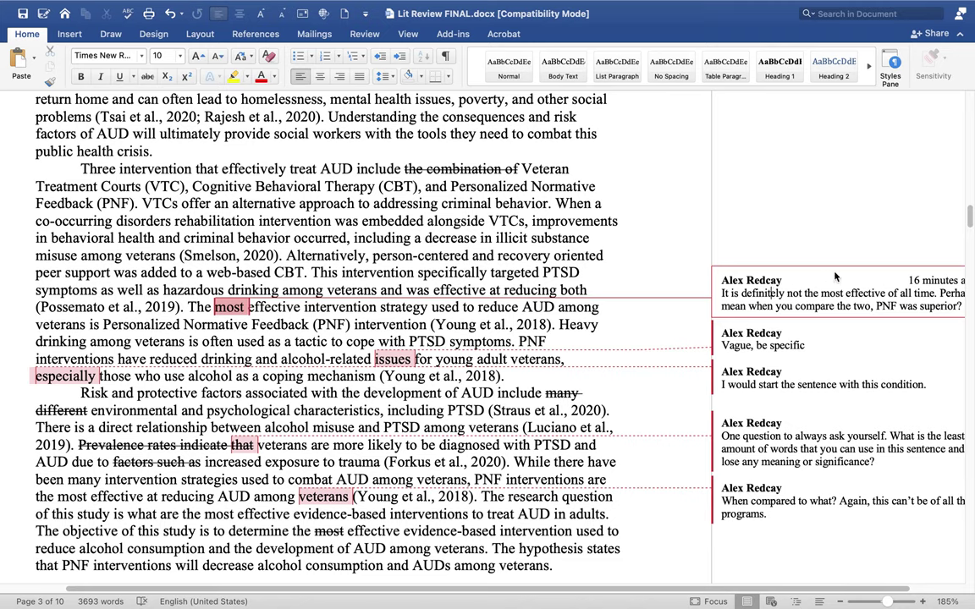
pyautogui.rightClick(804, 297)
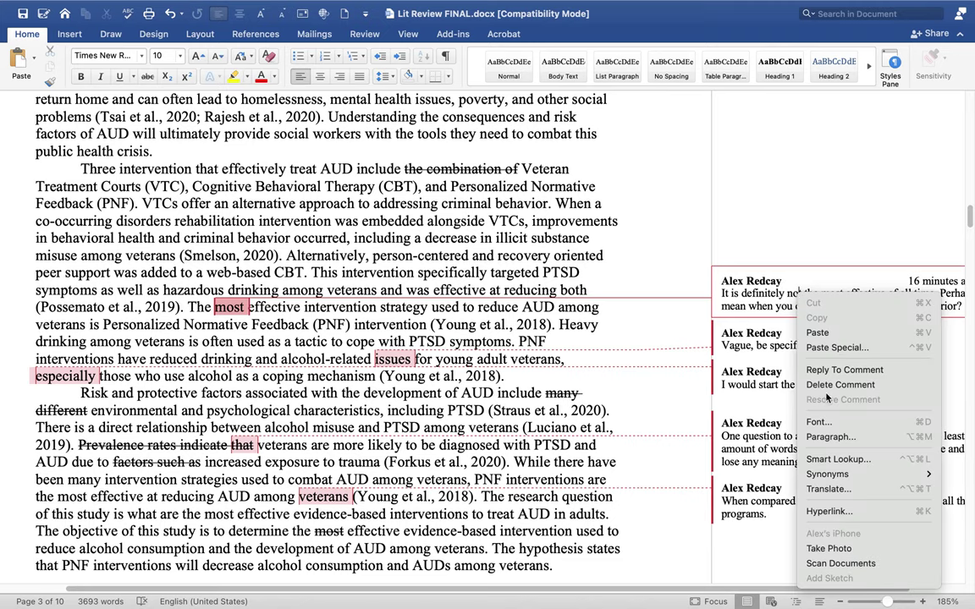
pyautogui.click(840, 384)
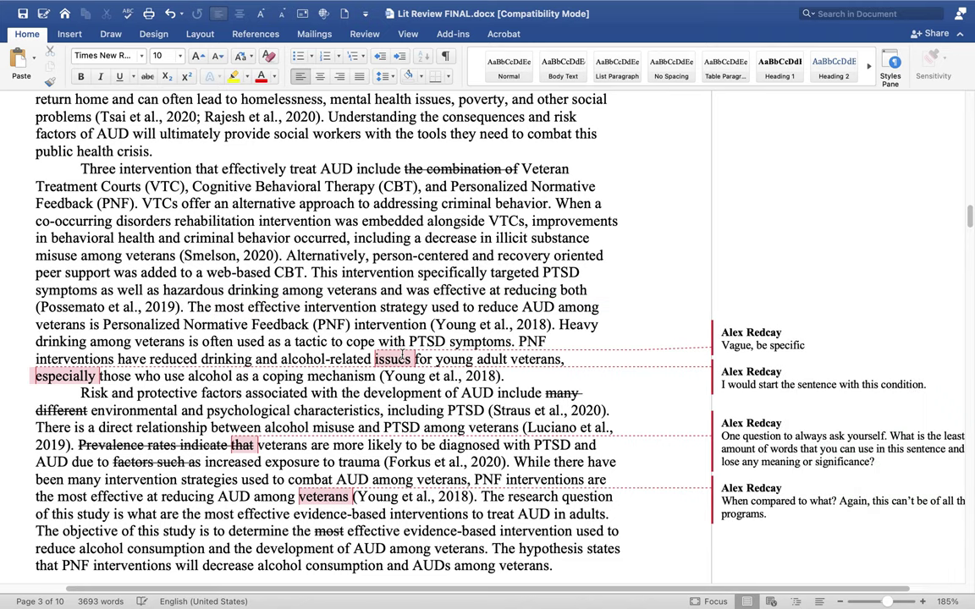
# Replace "The most" with "One" before "effective intervention strategy" in the sentence introducing Personalized Normative Feedback.
pyautogui.doubleClick(199, 307)
pyautogui.write('One')
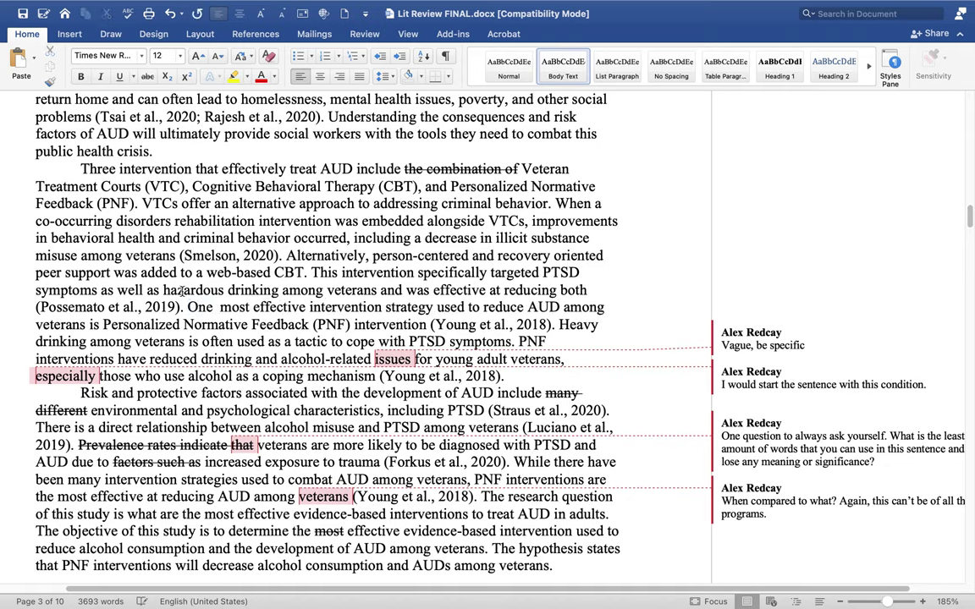
pyautogui.doubleClick(231, 307)
pyautogui.press('Delete')
pyautogui.write('very')
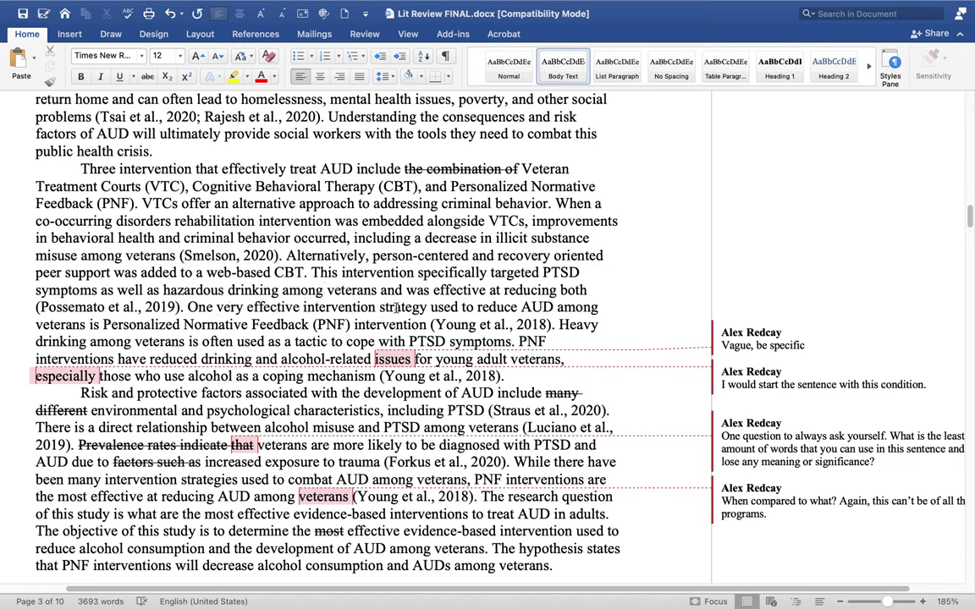
pyautogui.doubleClick(228, 307)
pyautogui.press('Delete')
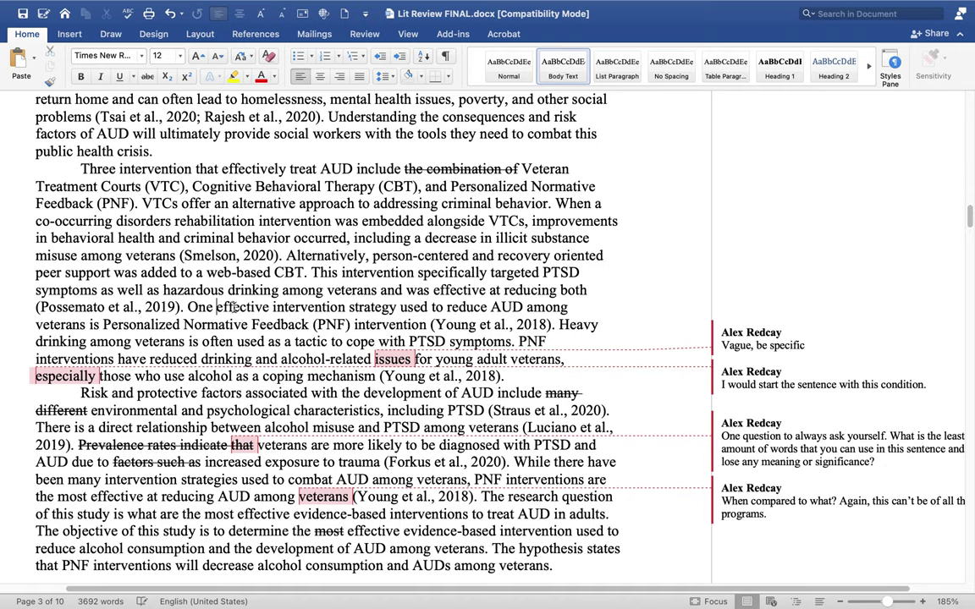
# Delete "strategy" after "One effective intervention" and "intervention" after "(PNF)" in the same sentence.
pyautogui.doubleClick(370, 307)
pyautogui.press('Delete')
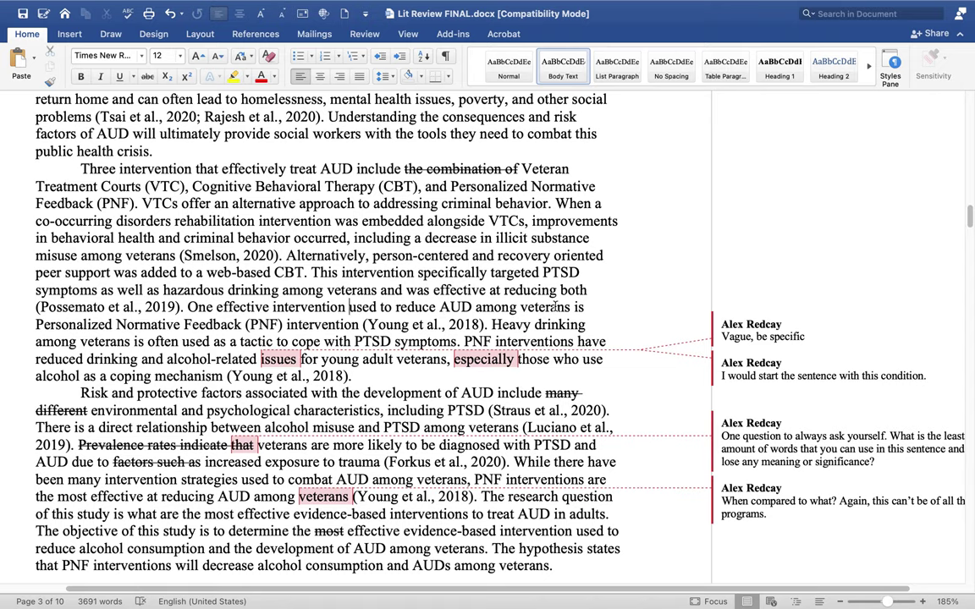
pyautogui.doubleClick(323, 325)
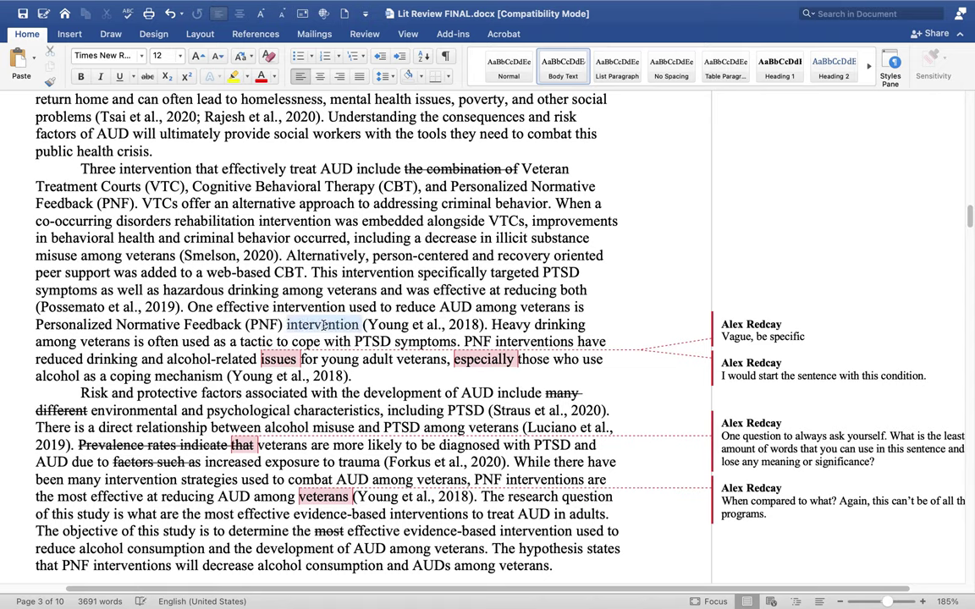
pyautogui.press('BackSpace')
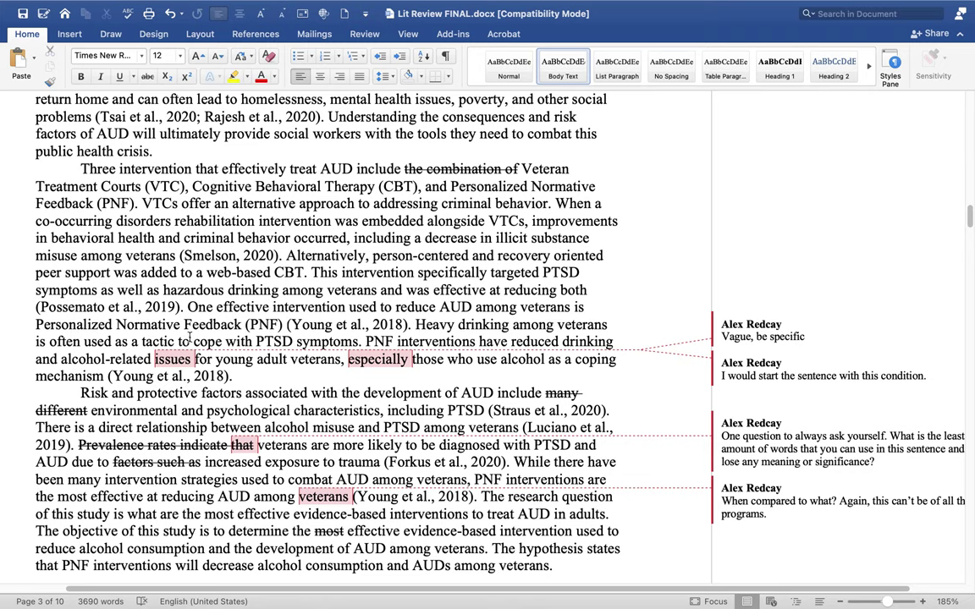
# Delete the "Vague, be specific" comment and the phrase "and alcohol-related issues" from the PNF interventions sentence.
pyautogui.scroll(-3, 216, 335)
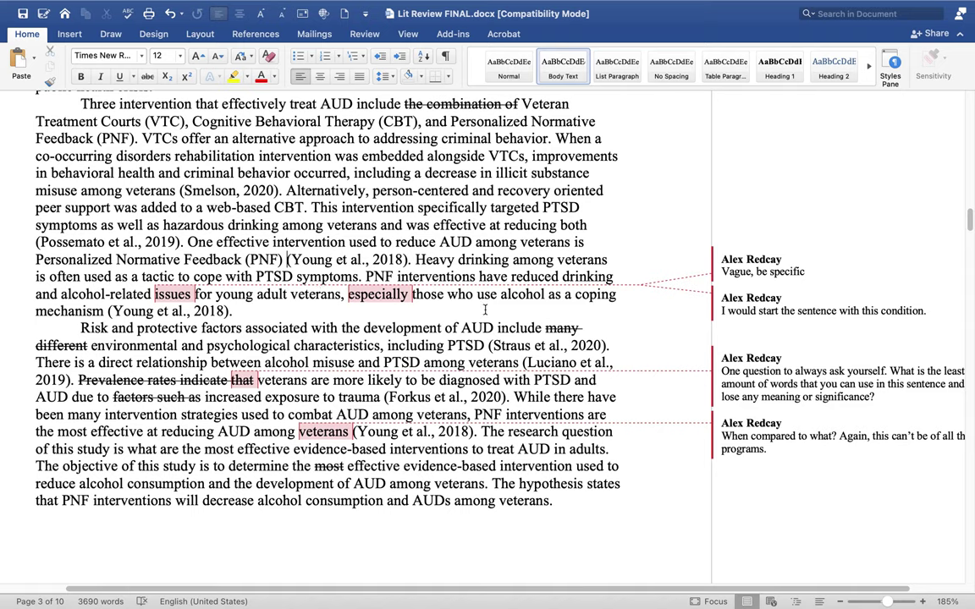
pyautogui.click(732, 271)
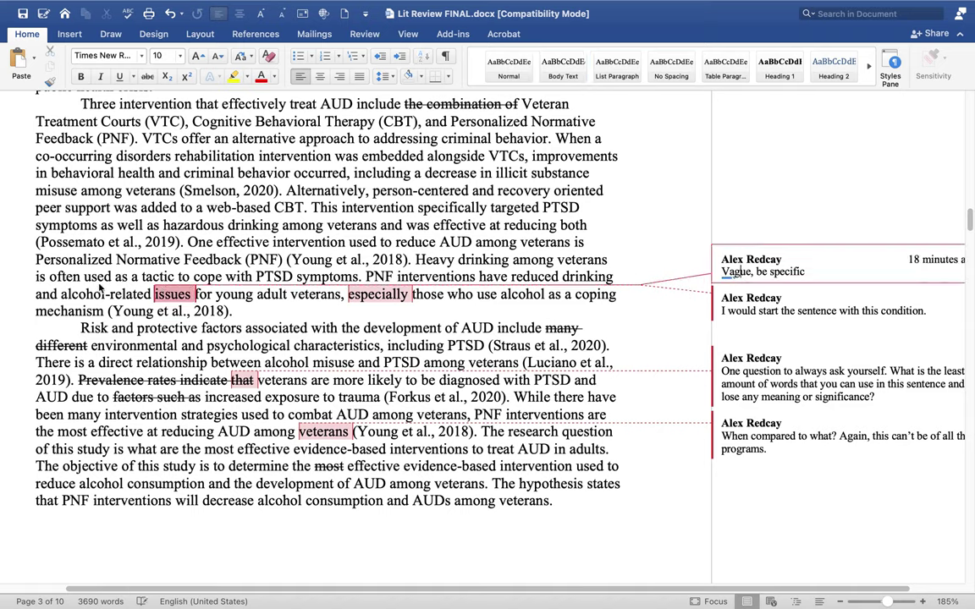
pyautogui.moveTo(179, 289)
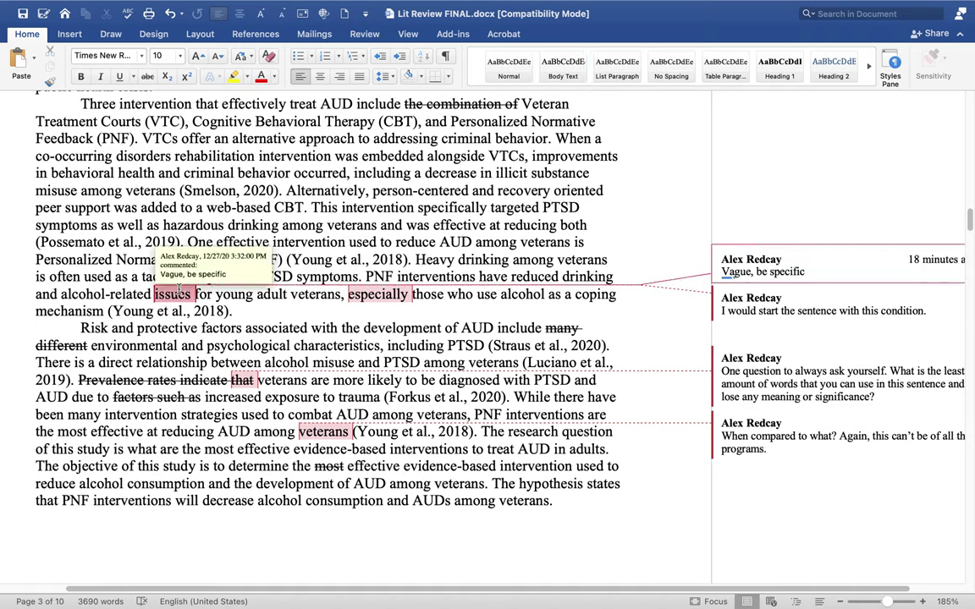
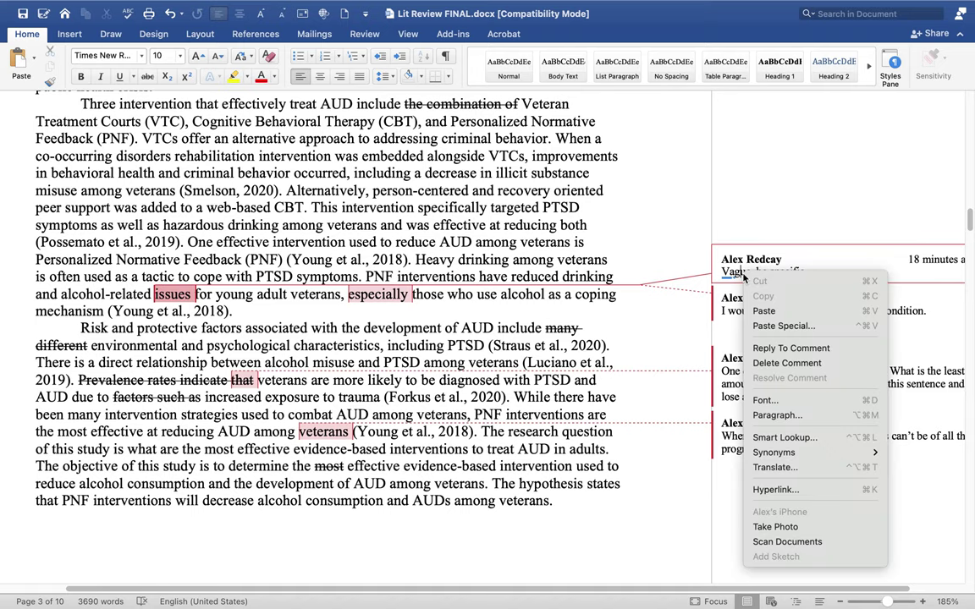
pyautogui.click(723, 327)
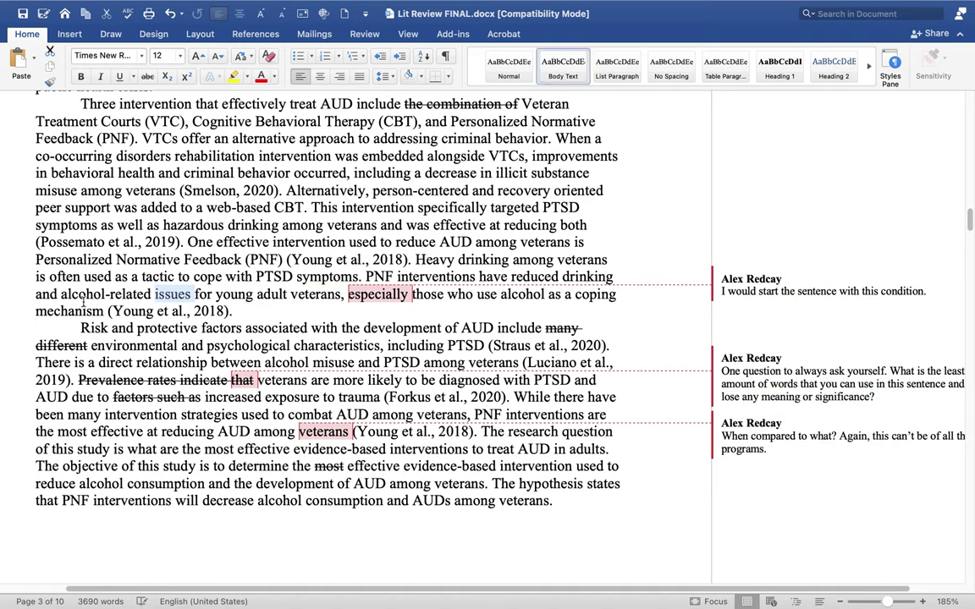
pyautogui.moveTo(35, 294); pyautogui.dragTo(161, 292)
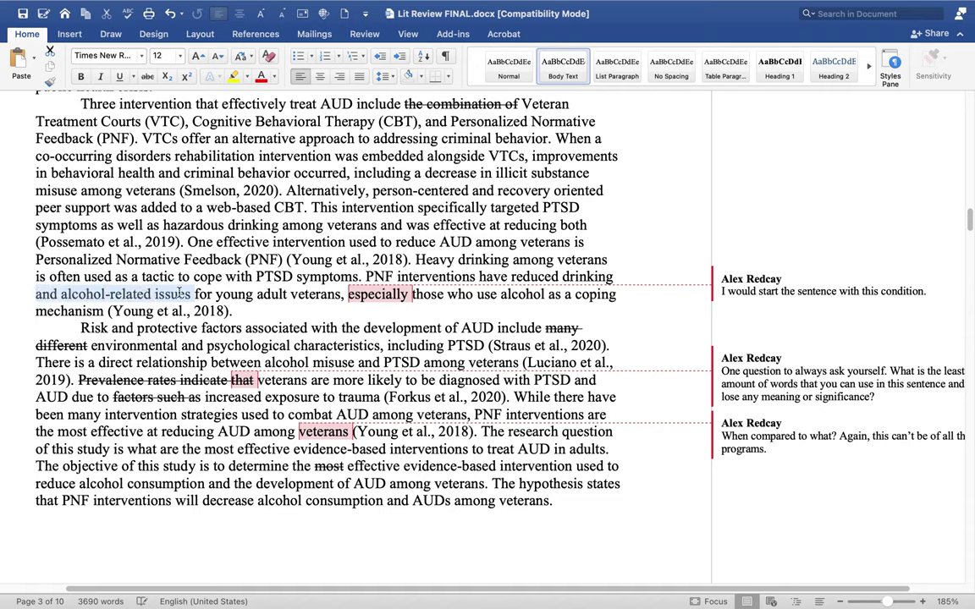
pyautogui.press('BackSpace')
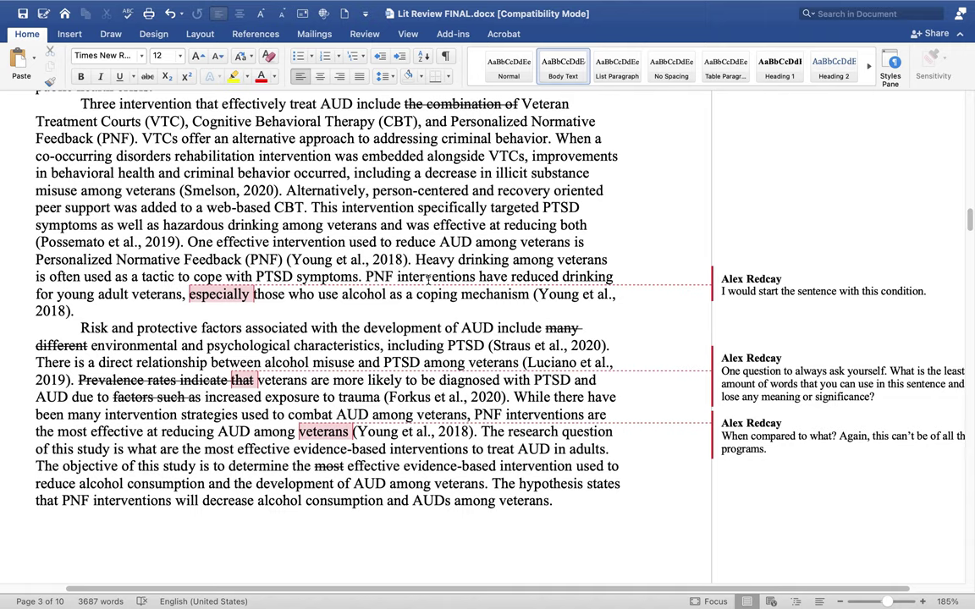
# Begin the PNF interventions sentence with "Among young adult veterans who use", following the comment to start with this condition.
pyautogui.click(219, 294)
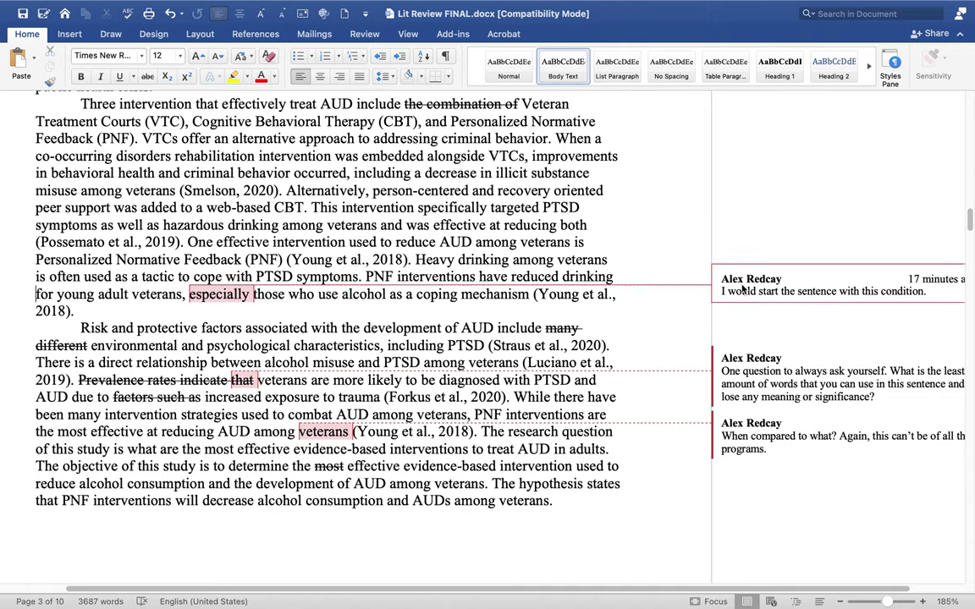
pyautogui.moveTo(209, 306); pyautogui.dragTo(532, 296)
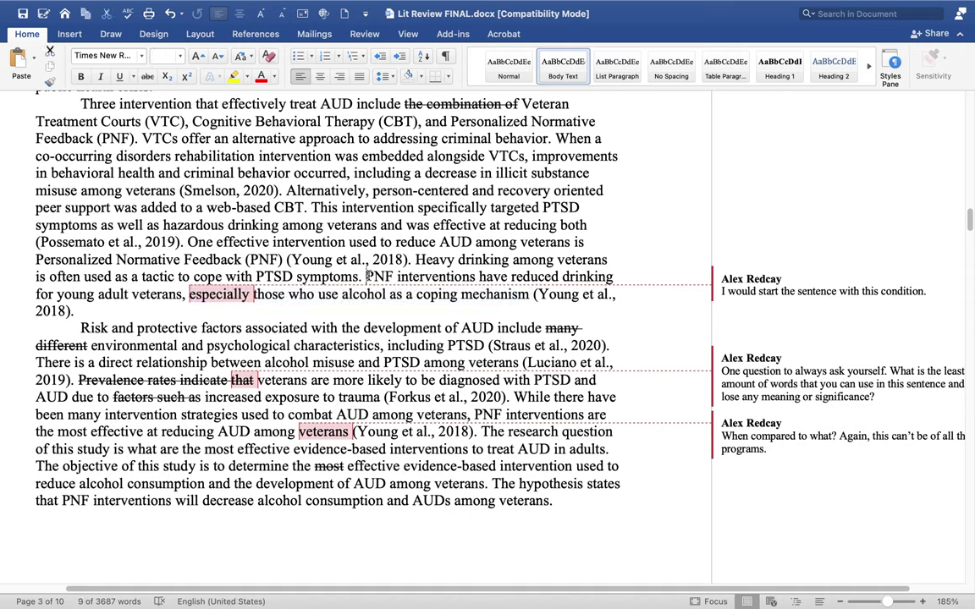
pyautogui.click(368, 276)
pyautogui.write('Among')
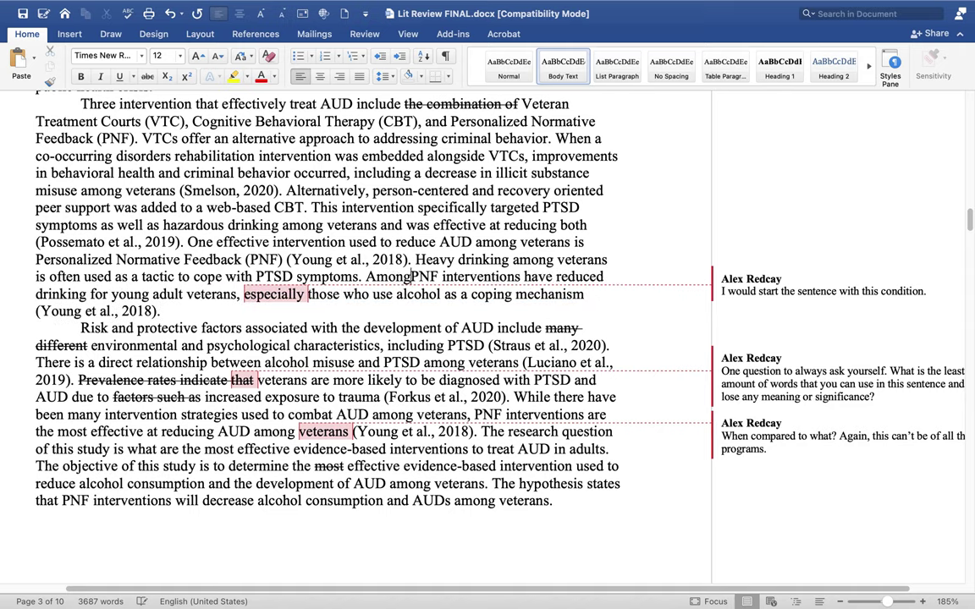
pyautogui.write(' young a')
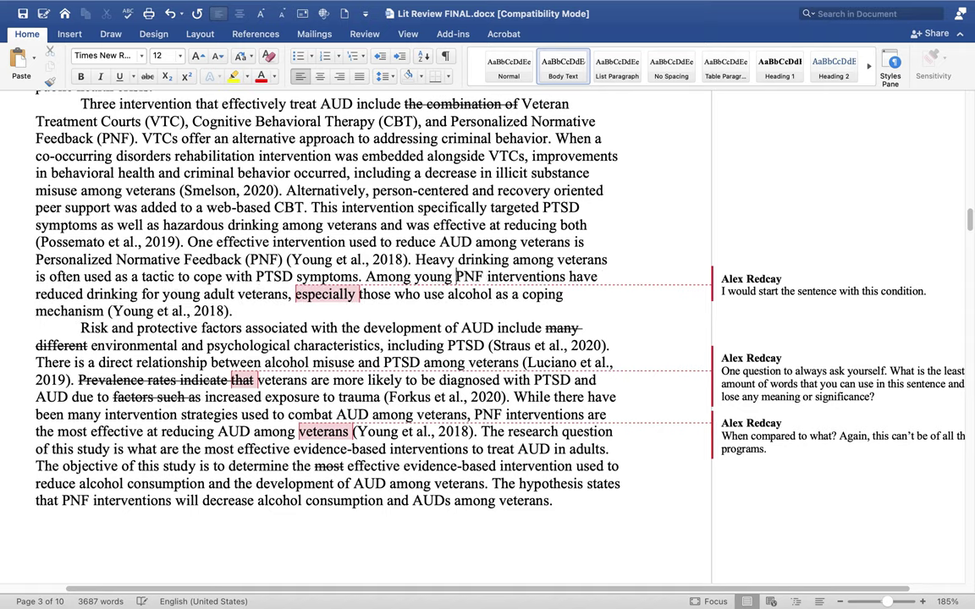
pyautogui.write('dult vet')
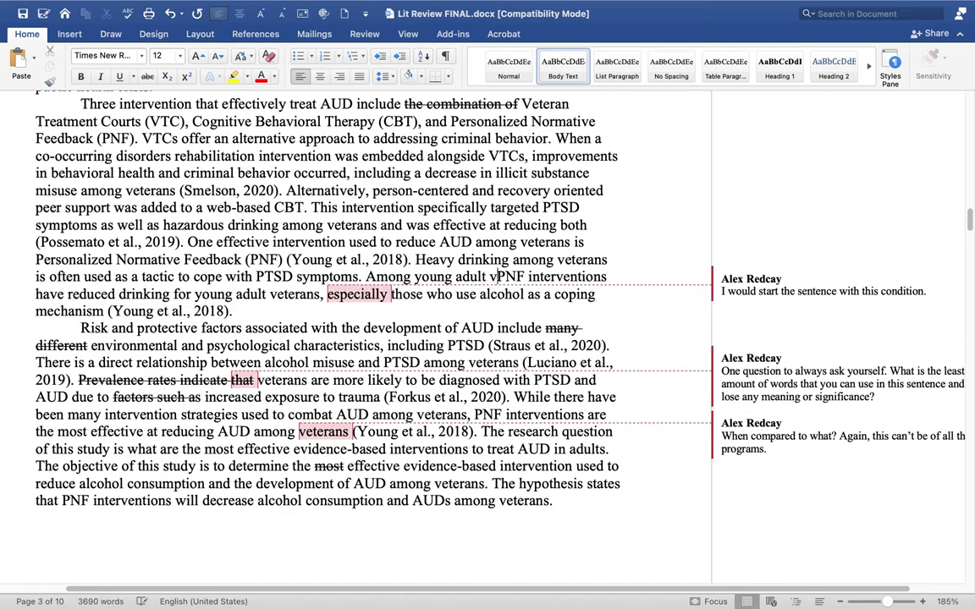
pyautogui.write('erans who u')
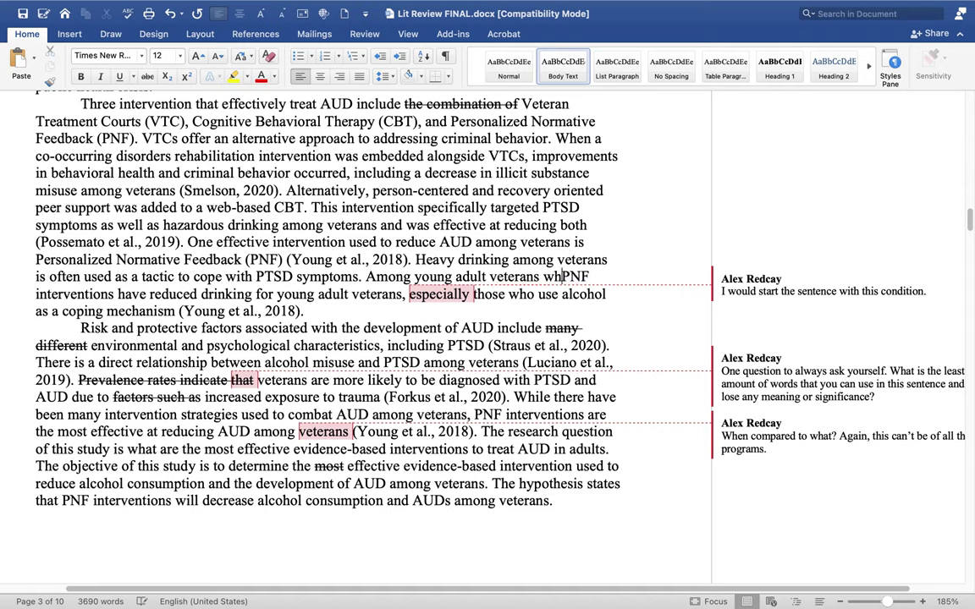
pyautogui.write('se')
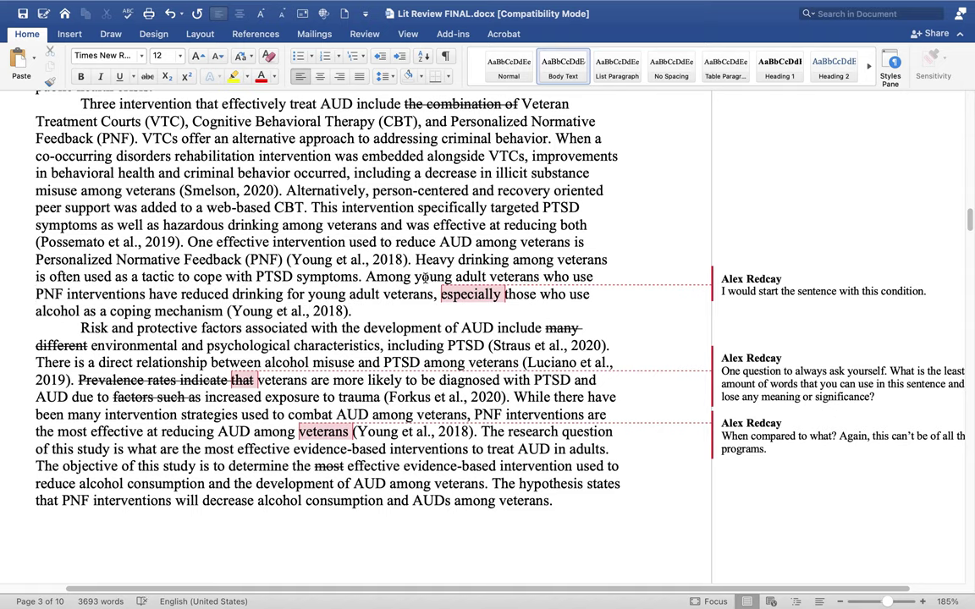
# Move "alcohol as a coping mechanism" after "who use", add a comma, and delete the redundant "for young adult veterans, especially those who use".
pyautogui.moveTo(35, 312); pyautogui.dragTo(188, 311)
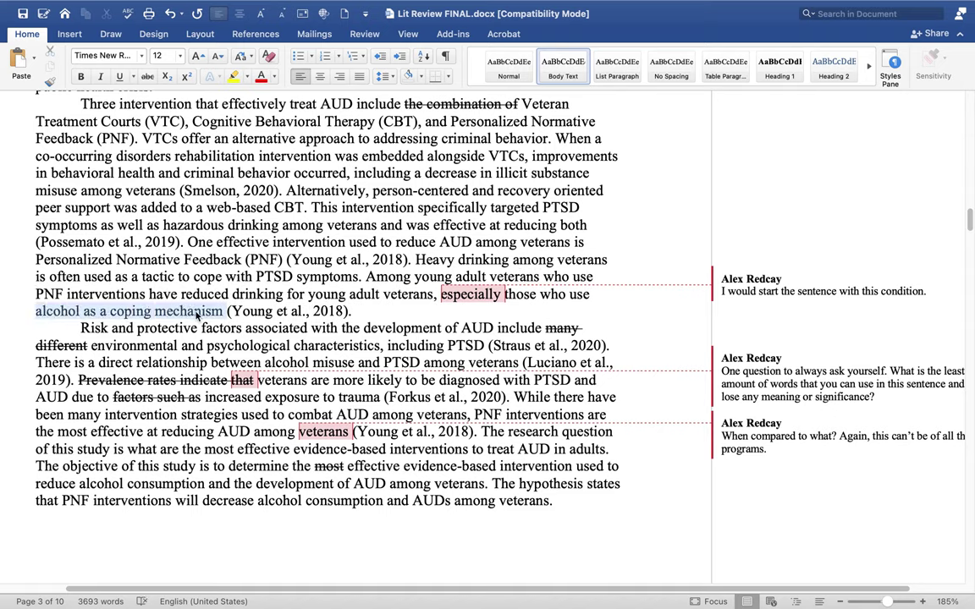
pyautogui.press('super+x')
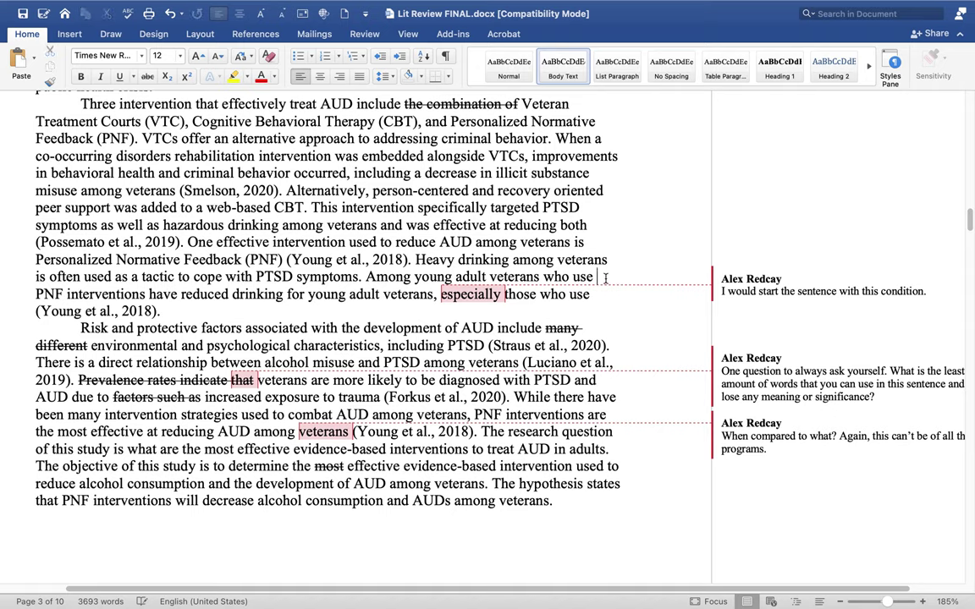
pyautogui.press('super+v')
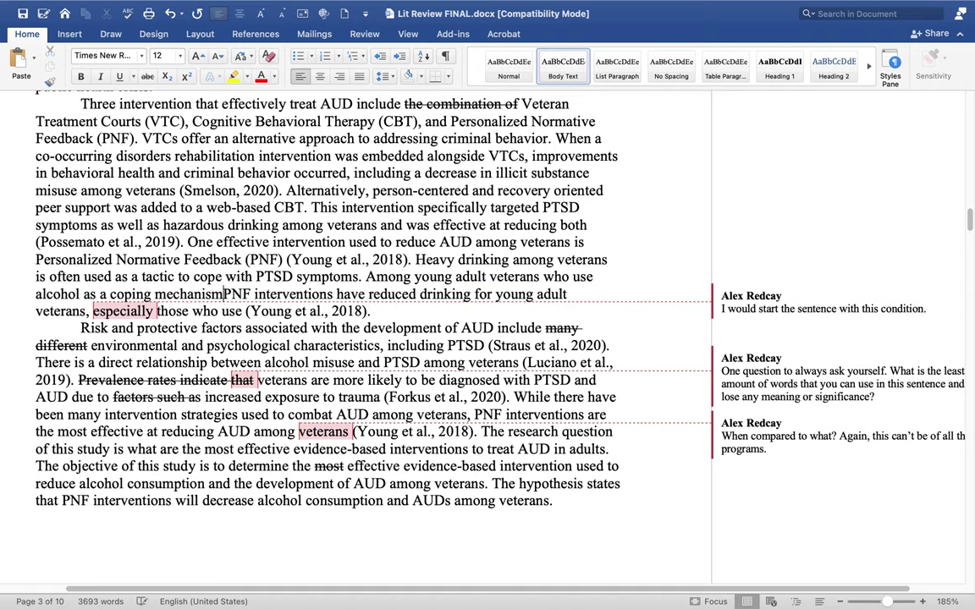
pyautogui.write(',')
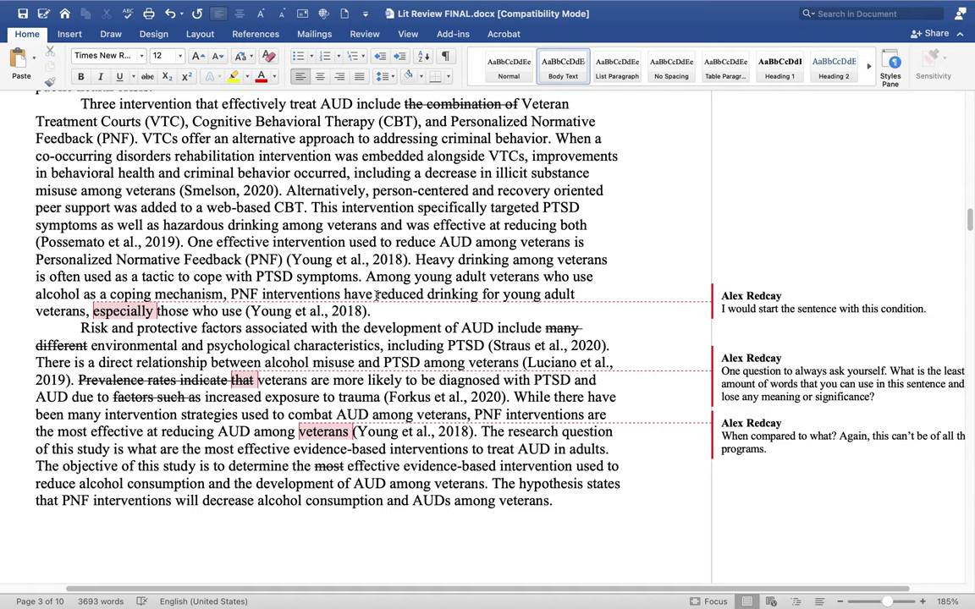
pyautogui.moveTo(480, 294); pyautogui.dragTo(251, 306)
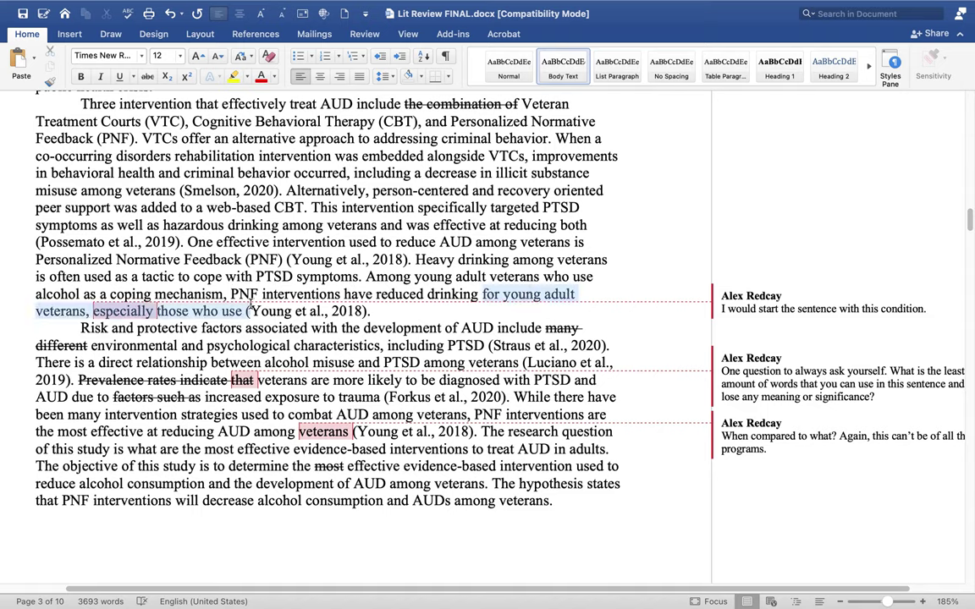
pyautogui.press('super+x')
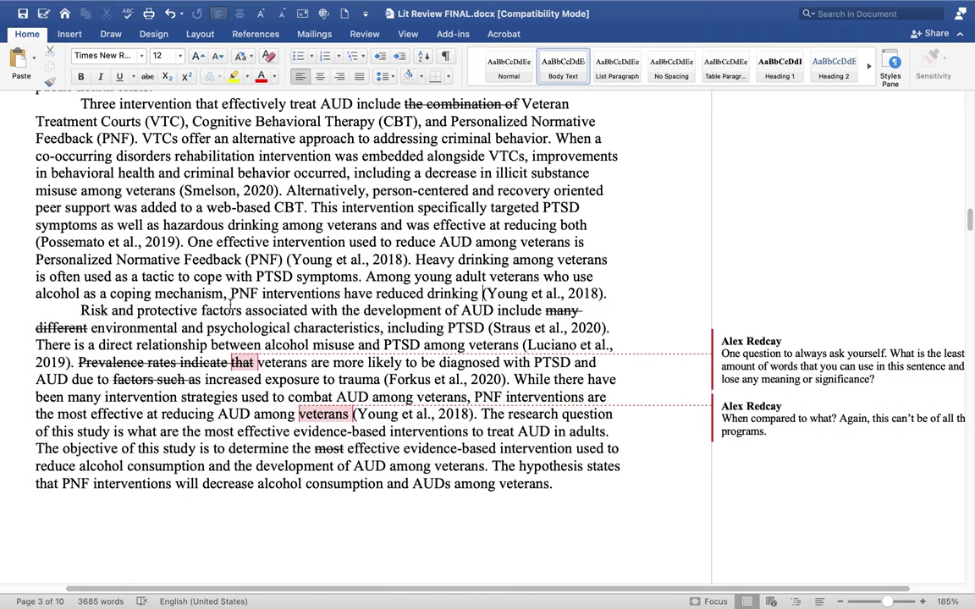
# Replace "have" with "successfully" before "reduced" and insert "their" before "drinking" in the PNF interventions sentence.
pyautogui.doubleClick(354, 292)
pyautogui.write('succes')
pyautogui.write('sfully')
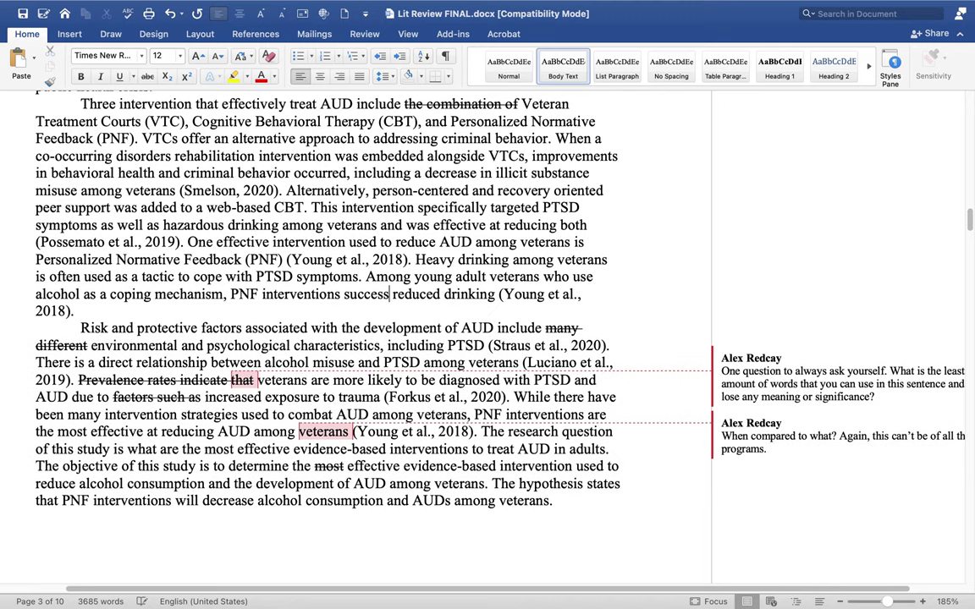
pyautogui.click(505, 293)
pyautogui.write('their')
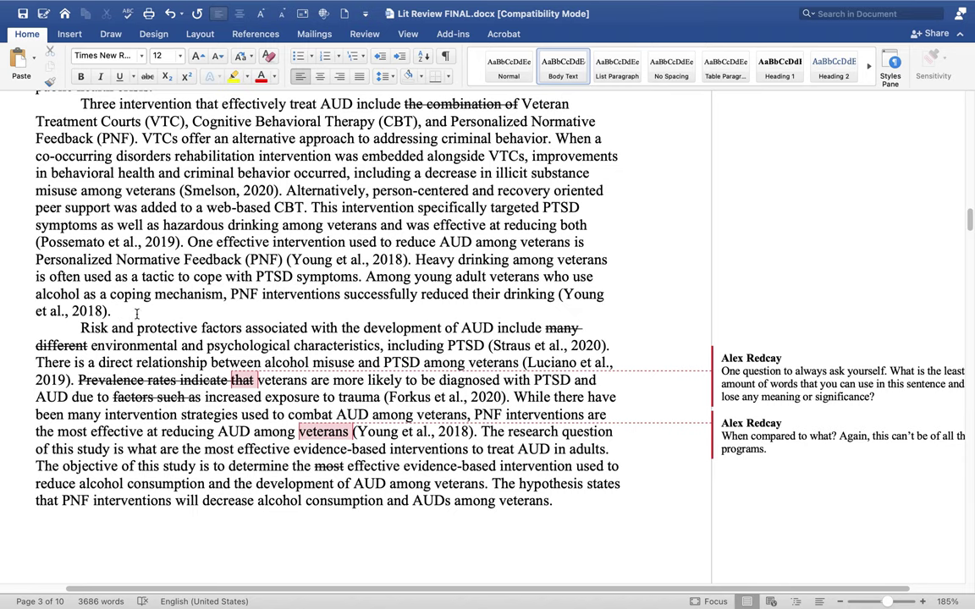
# Remove the struck-through "many different" from the risk and protective factors sentence, keeping "include" before "environmental".
pyautogui.scroll(-3, 163, 309)
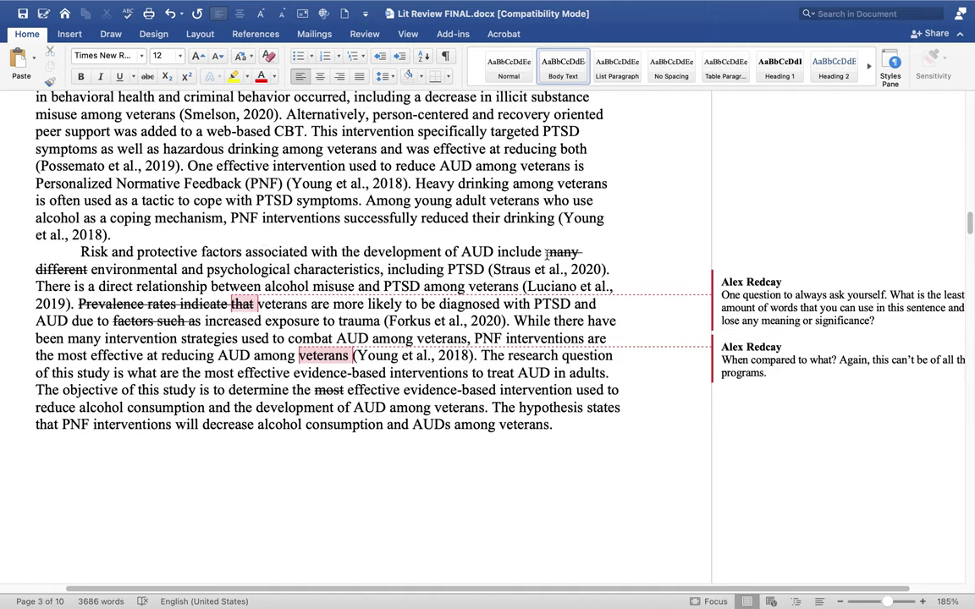
pyautogui.moveTo(541, 253); pyautogui.dragTo(88, 270)
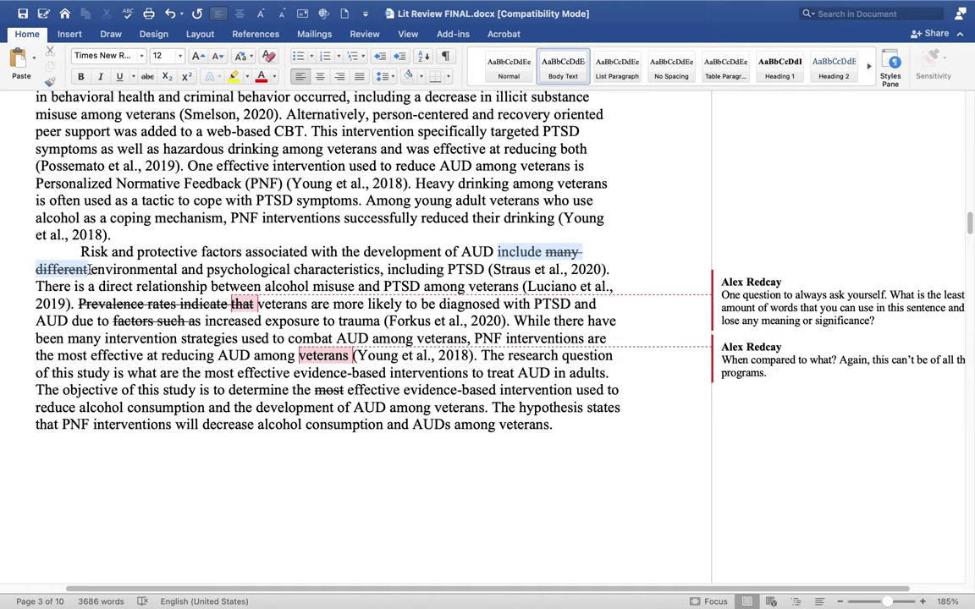
pyautogui.press('BackSpace')
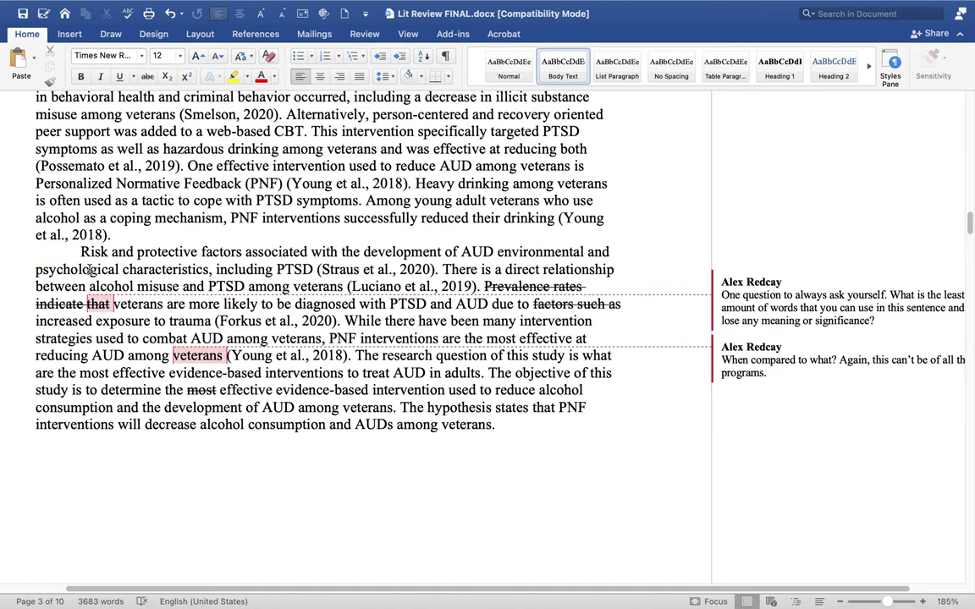
pyautogui.write('inclu')
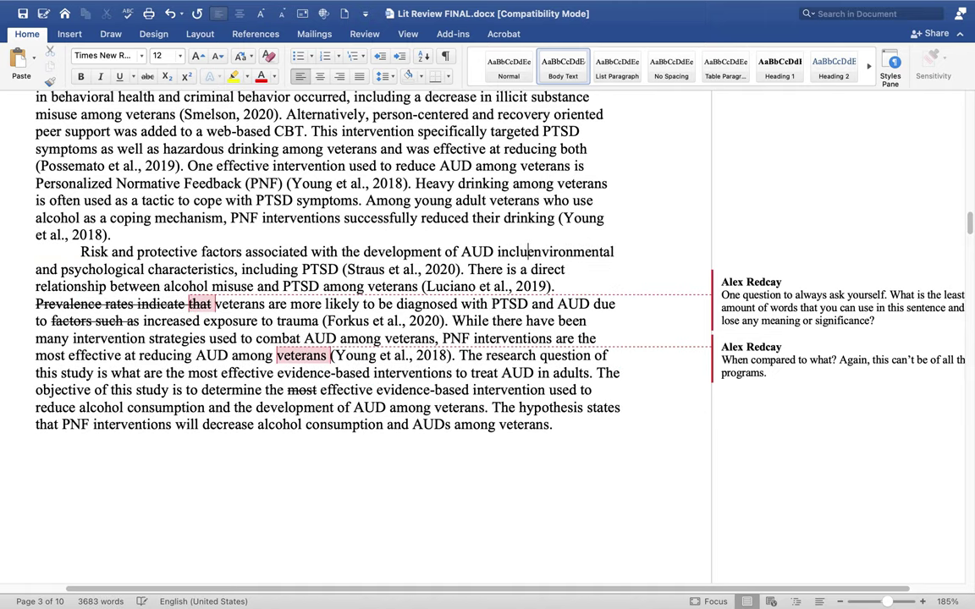
pyautogui.write('de')
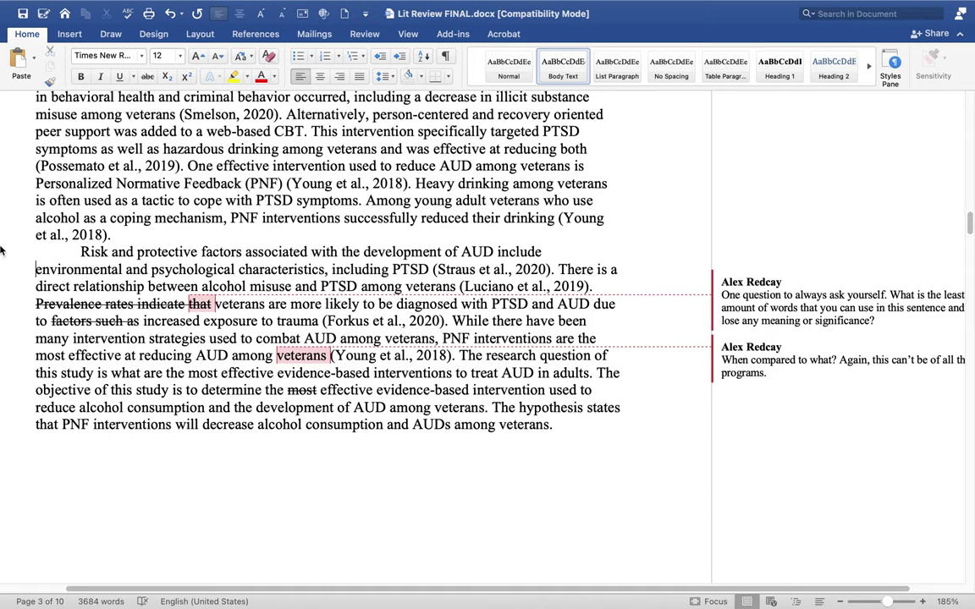
# Delete the reviewer comment about using the least amount of words, attached to "that" in the prevalence rates sentence.
pyautogui.click(426, 269)
pyautogui.moveTo(39, 305); pyautogui.dragTo(214, 308)
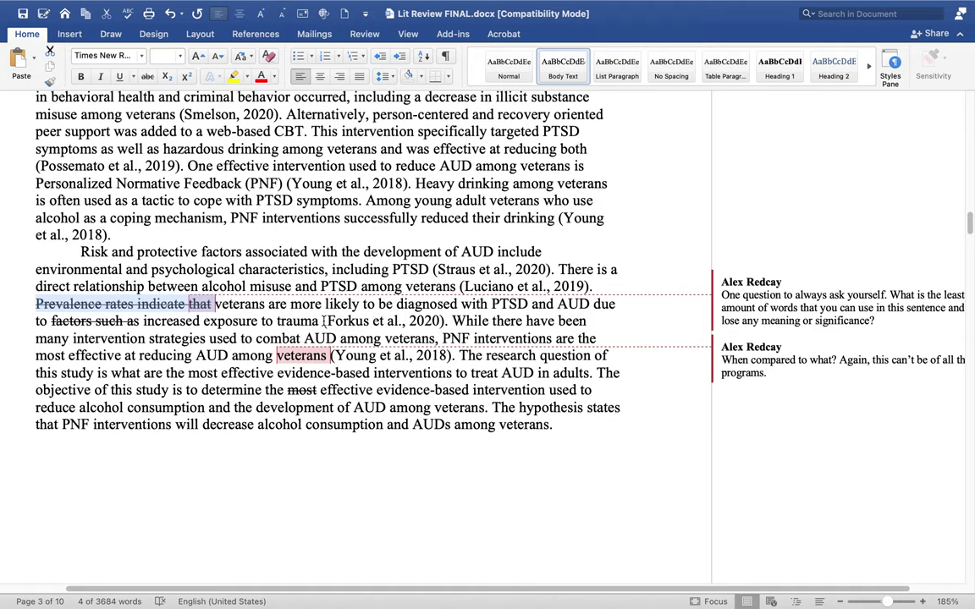
pyautogui.click(767, 311)
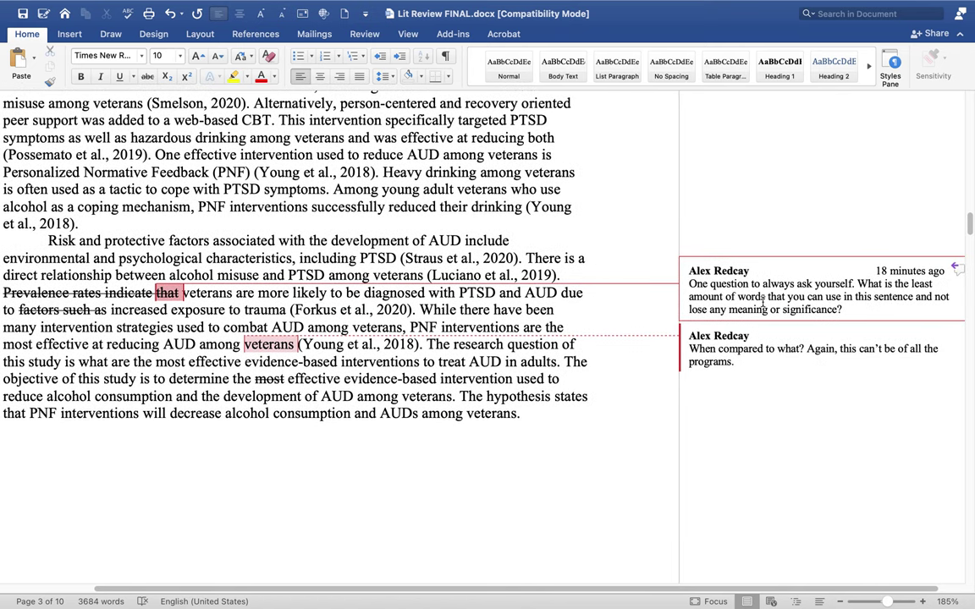
pyautogui.rightClick(669, 251)
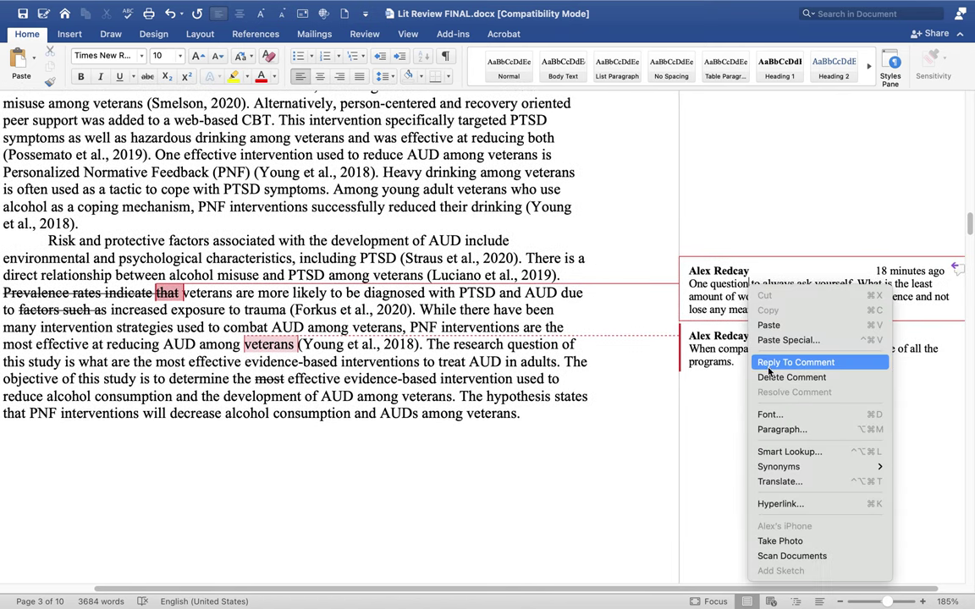
pyautogui.click(694, 343)
# Delete the struck-through "Prevalence rates indicate that" and start the sentence with a capitalized "Veterans".
pyautogui.moveTo(6, 292); pyautogui.dragTo(177, 293)
pyautogui.press('BackSpace')
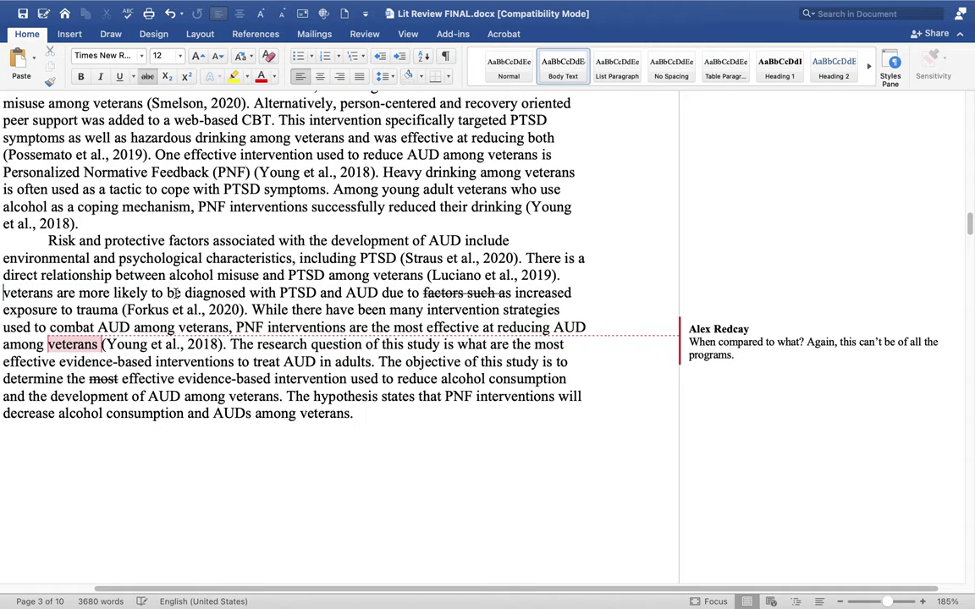
pyautogui.press('Delete')
pyautogui.press('BackSpace')
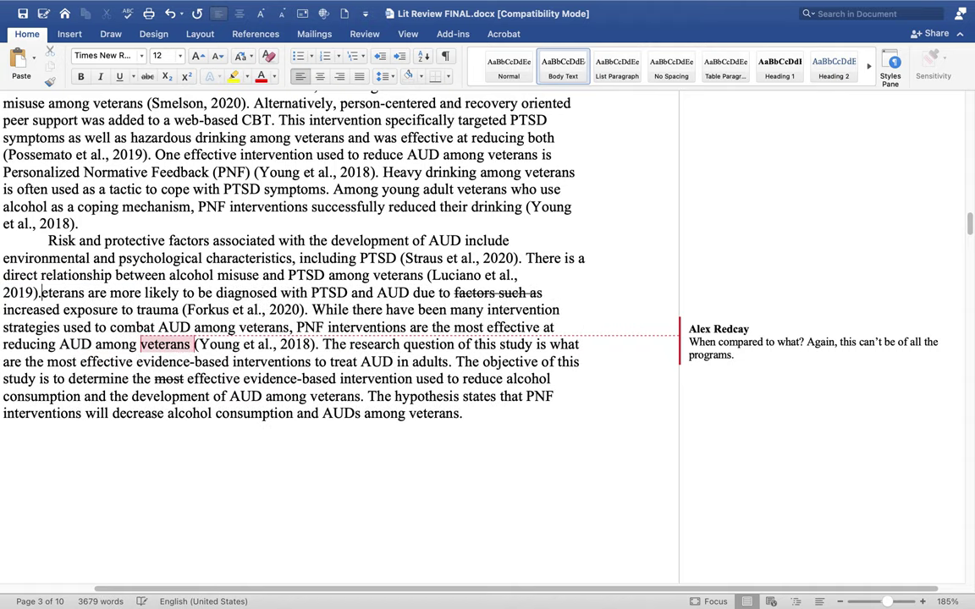
pyautogui.write('V')
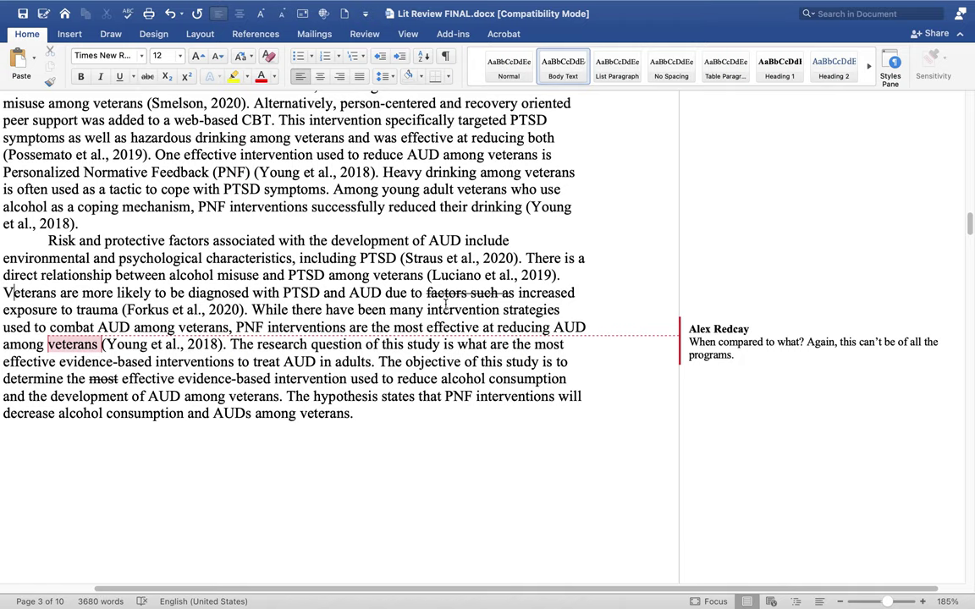
# Delete "factors such as increased" before "exposure to trauma" in the sentence about PTSD and AUD diagnoses.
pyautogui.moveTo(427, 292); pyautogui.dragTo(538, 292)
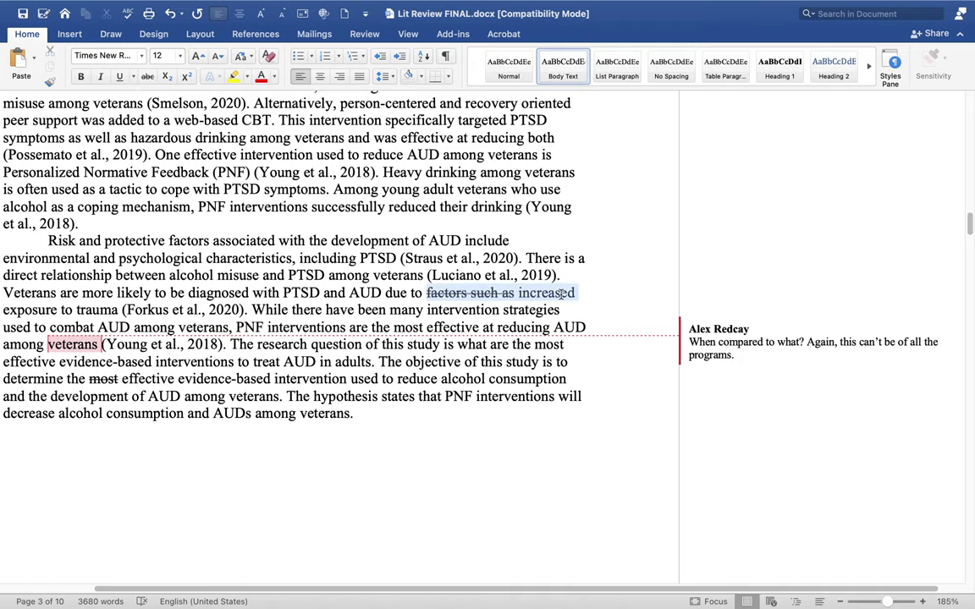
pyautogui.press('BackSpace')
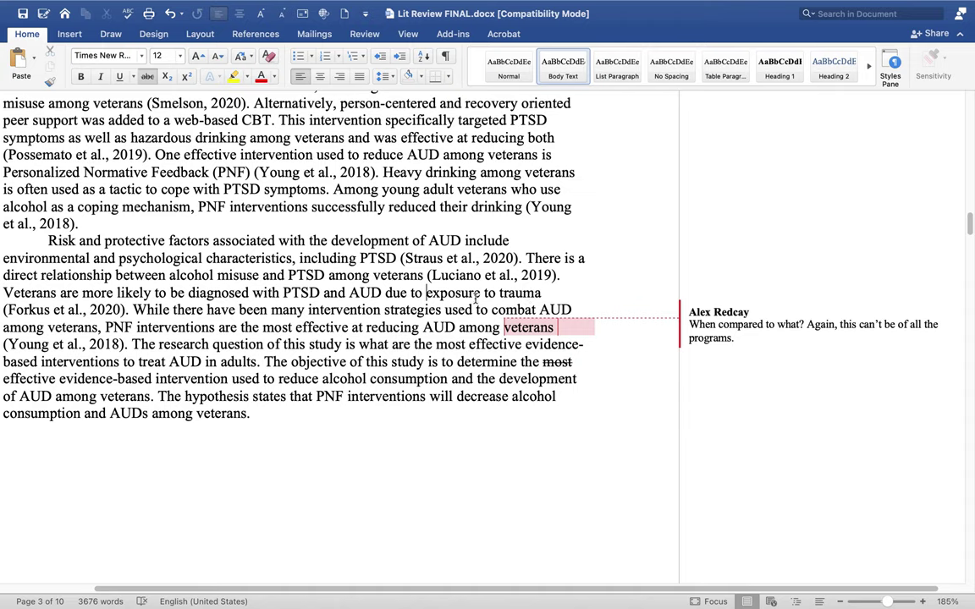
pyautogui.click(425, 292)
# Delete the "When compared to what?" comment attached to "veterans" in the sentence calling PNF interventions most effective.
pyautogui.scroll(-6, 147, 311)
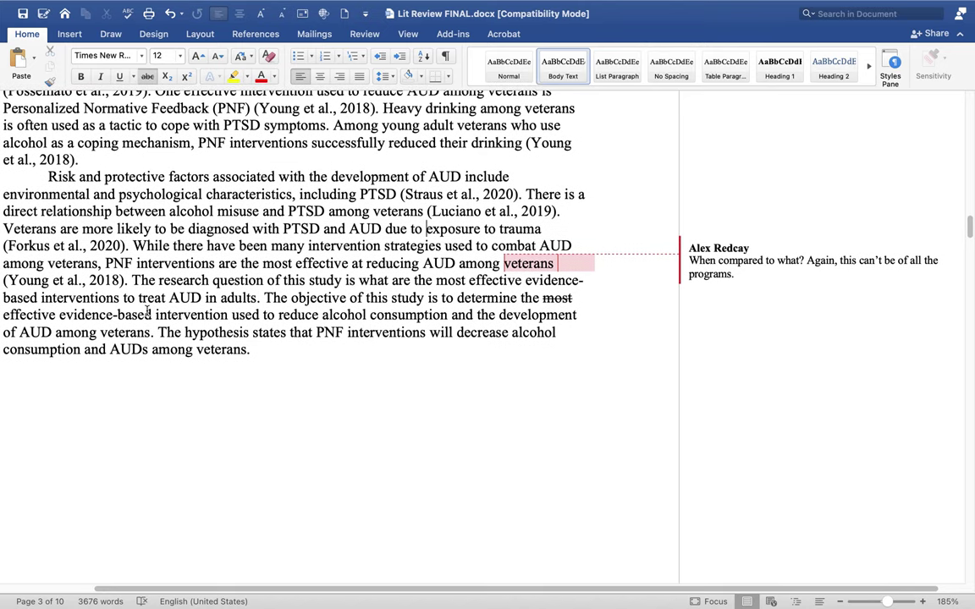
pyautogui.scroll(-1, 147, 311)
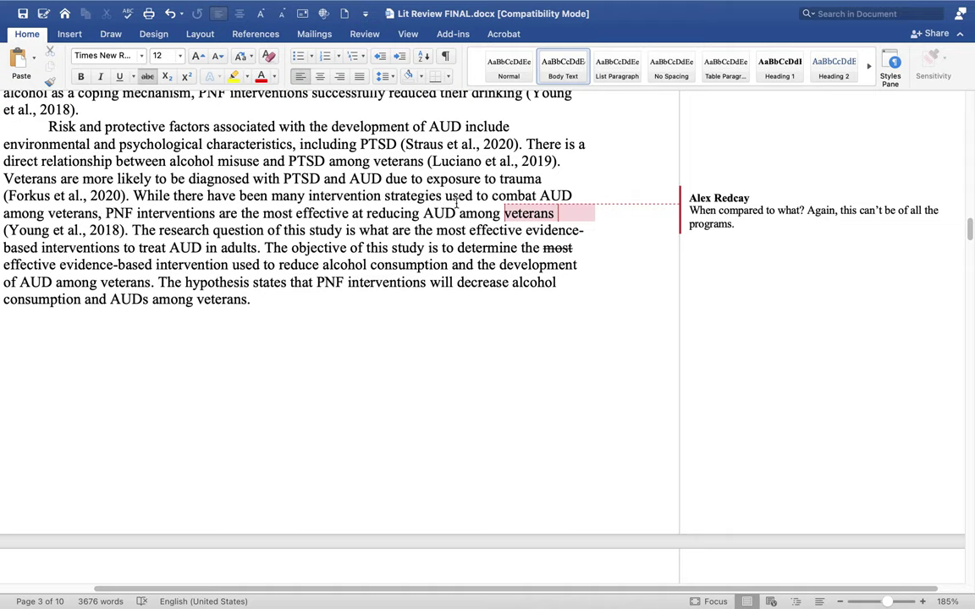
pyautogui.click(748, 215)
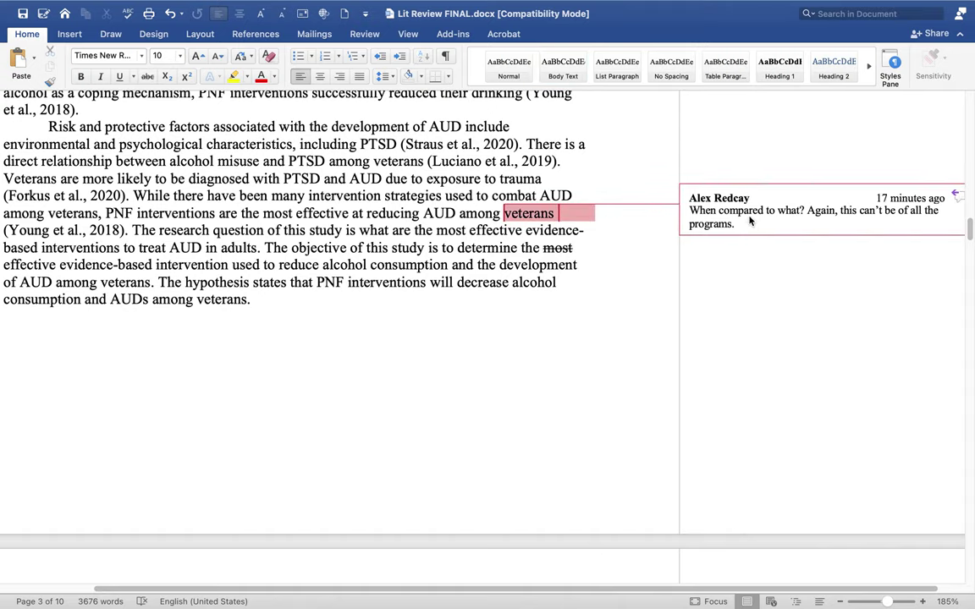
pyautogui.rightClick(748, 218)
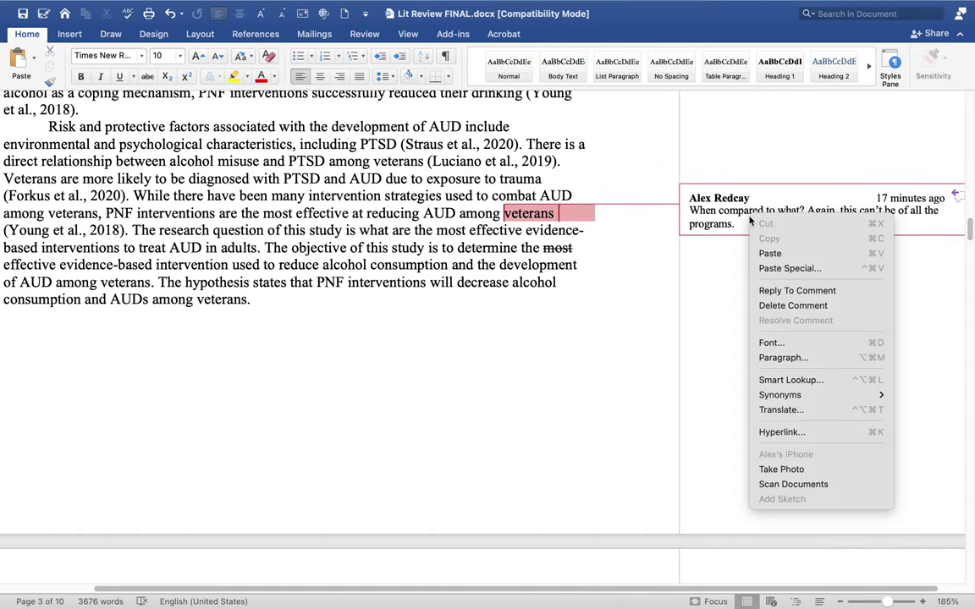
pyautogui.click(791, 305)
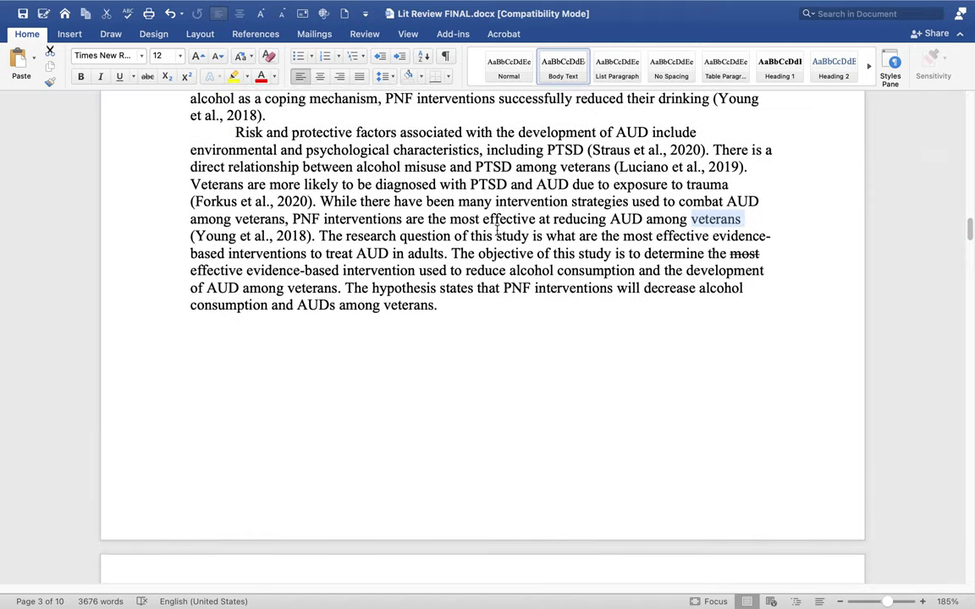
# Replace "the" with "one of the" before "most effective at reducing AUD among veterans".
pyautogui.doubleClick(467, 219)
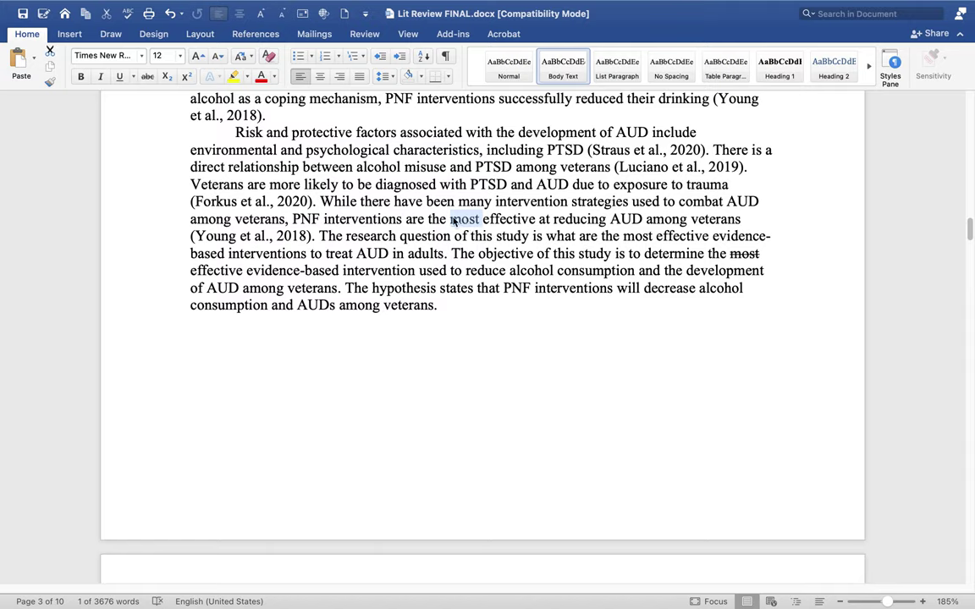
pyautogui.doubleClick(436, 220)
pyautogui.press('BackSpace')
pyautogui.write('one of the')
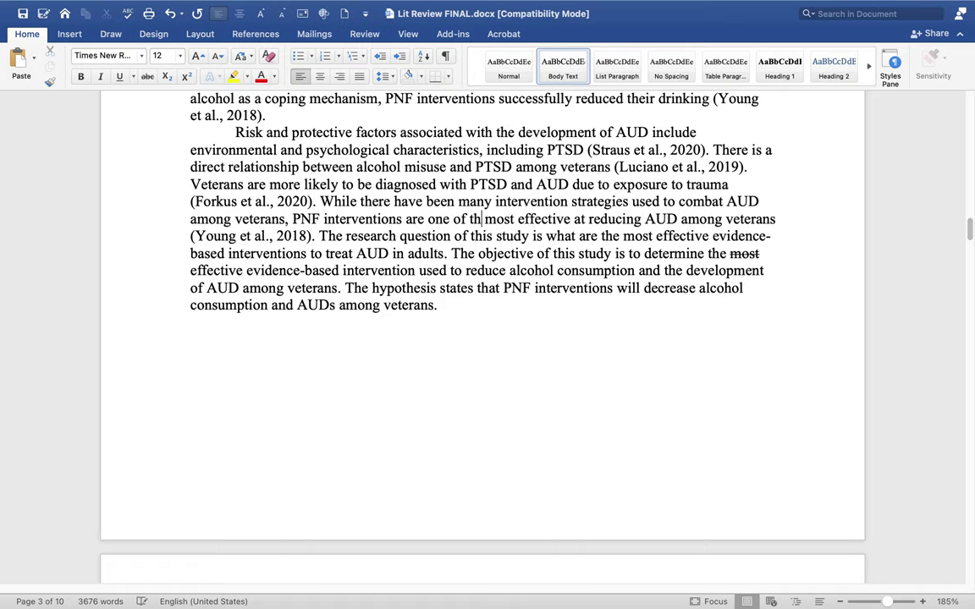
# Change "most effective" to "most important and effective" in the sentence about PNF interventions reducing AUD among veterans.
pyautogui.doubleClick(540, 219)
pyautogui.write('important and effective')
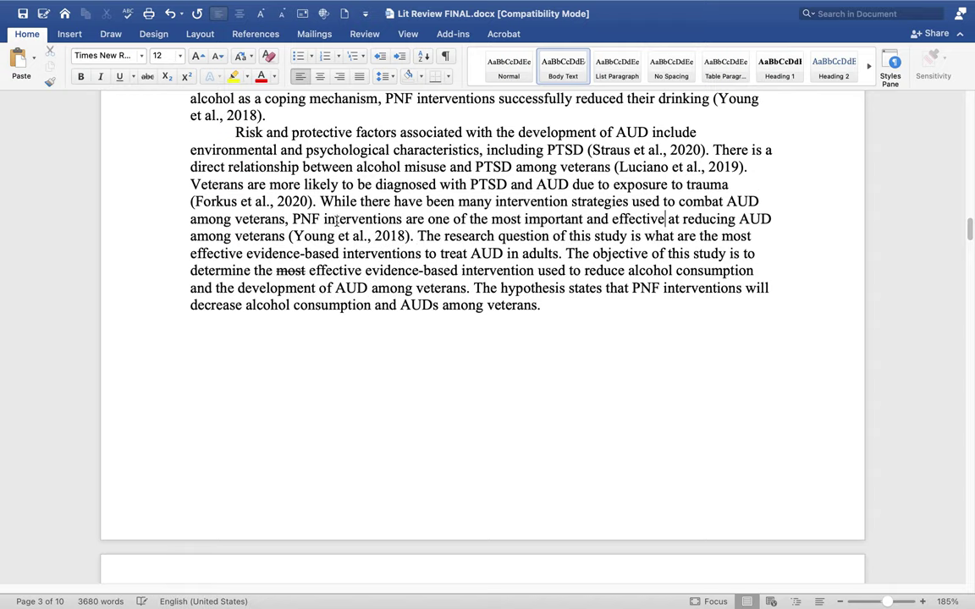
# Delete the research question sentence and the closing hypothesis sentence from the Introduction's last paragraph.
pyautogui.scroll(-3, 455, 254)
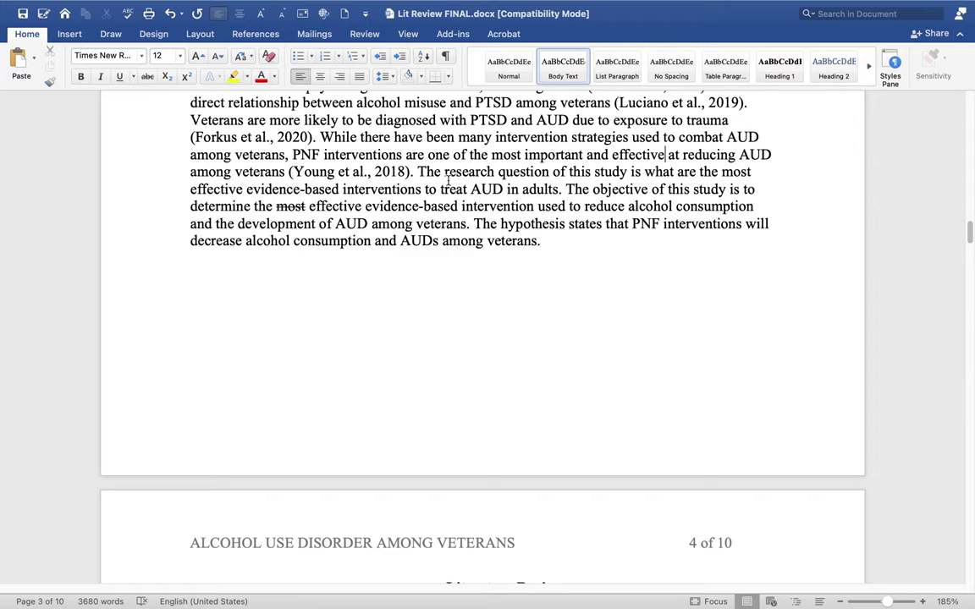
pyautogui.moveTo(420, 170); pyautogui.dragTo(565, 183)
pyautogui.press('BackSpace')
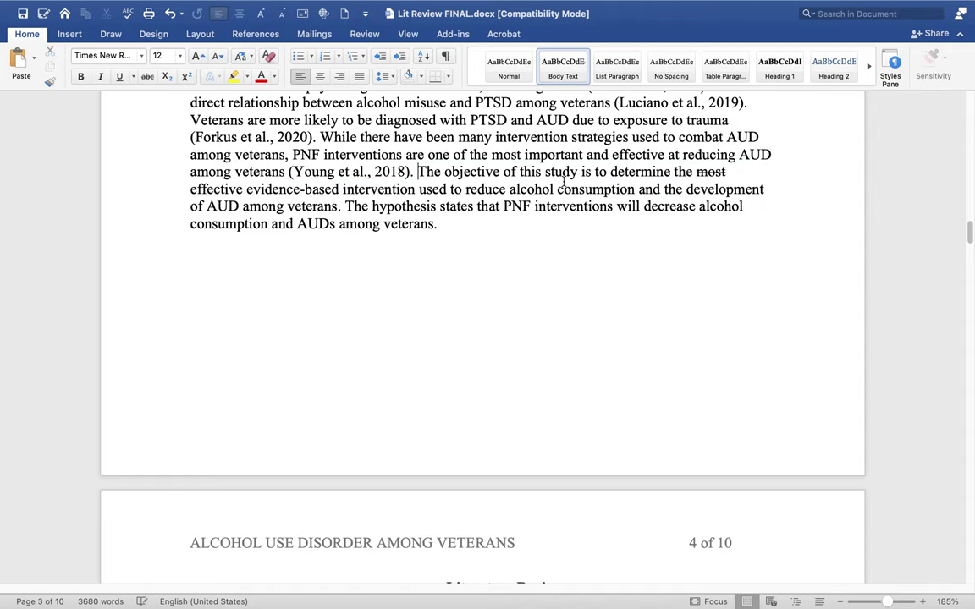
pyautogui.moveTo(346, 207); pyautogui.dragTo(446, 222)
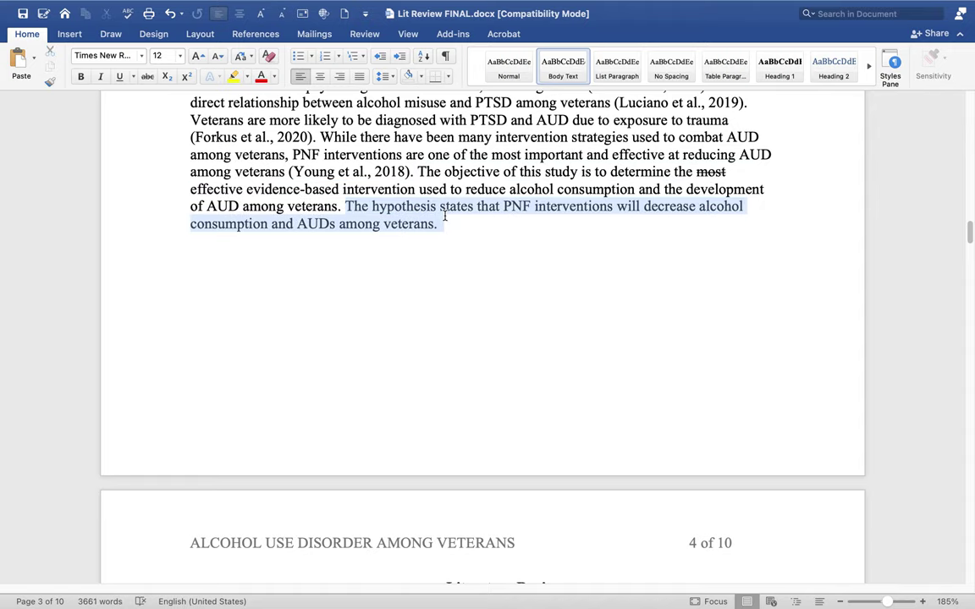
pyautogui.press('BackSpace')
# Delete "the" and the struck-through "most" before "effective evidence-based intervention" in the study objective sentence.
pyautogui.scroll(5, 440, 225)
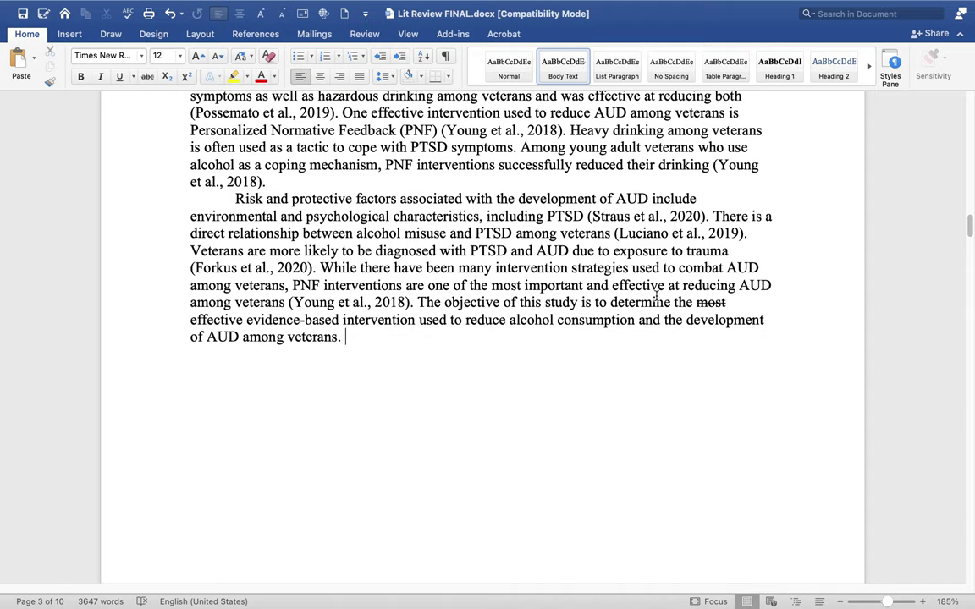
pyautogui.doubleClick(710, 302)
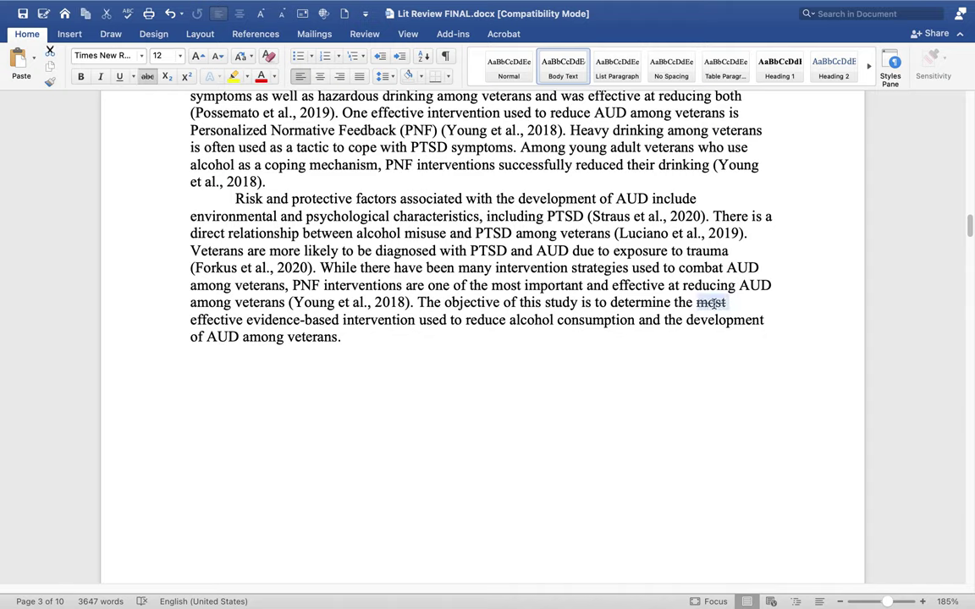
pyautogui.press('BackSpace')
pyautogui.press('BackSpace')
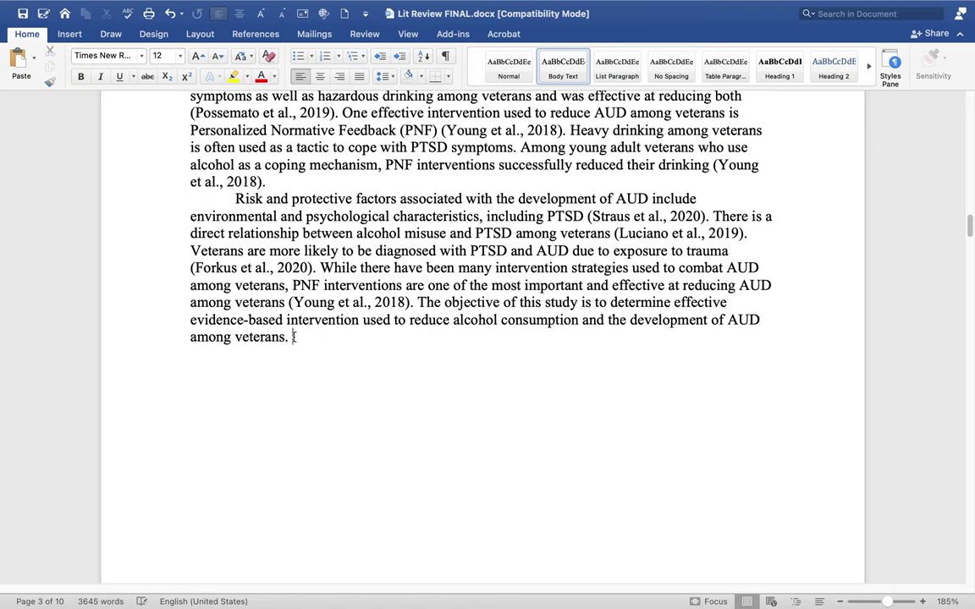
# Delete the struck-through "the combination of" before "Veteran Treatment Courts (VTC)" in the Introduction's second paragraph.
pyautogui.moveTo(417, 303); pyautogui.dragTo(315, 343)
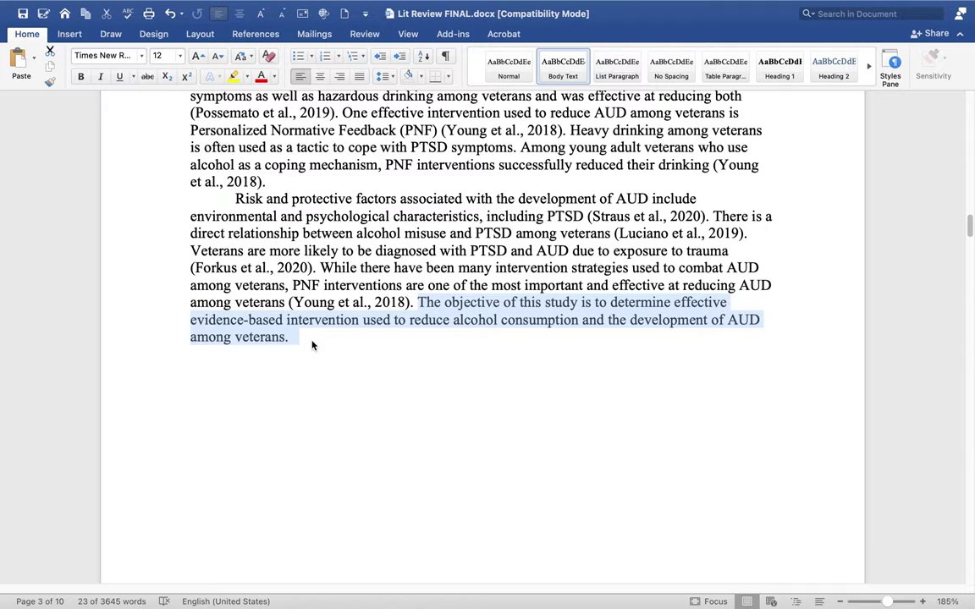
pyautogui.scroll(10, 311, 345)
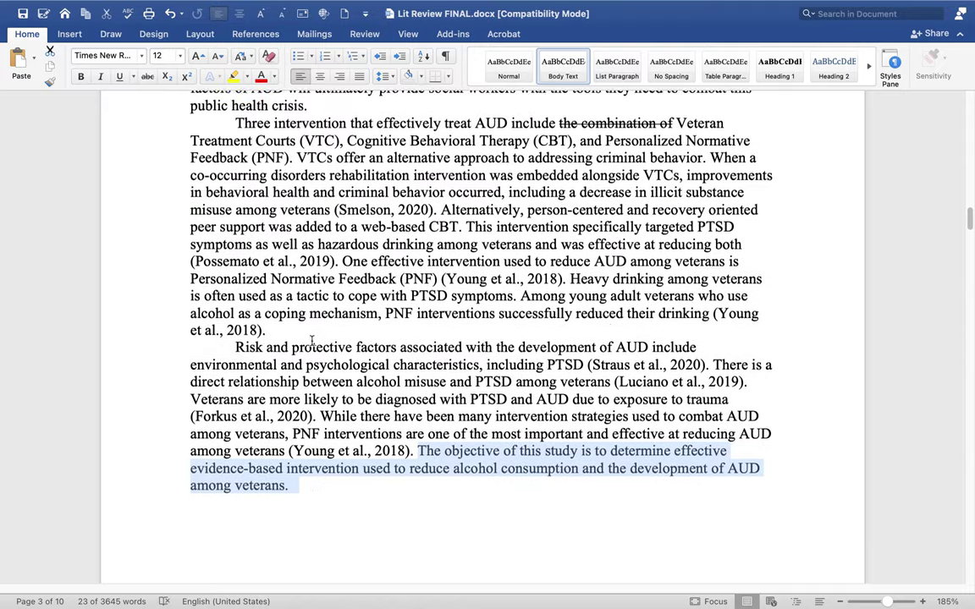
pyautogui.scroll(-3, 311, 338)
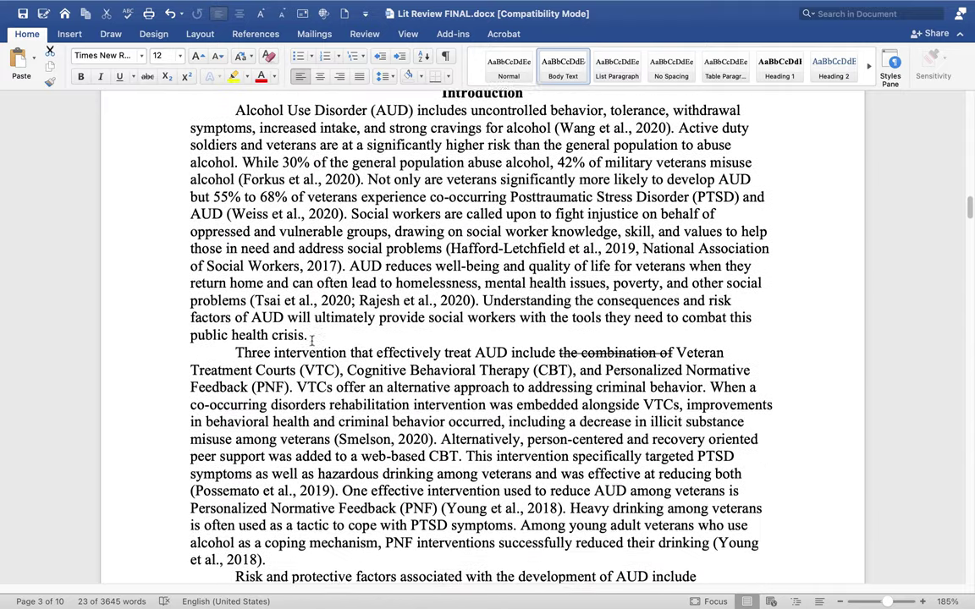
pyautogui.scroll(2, 312, 339)
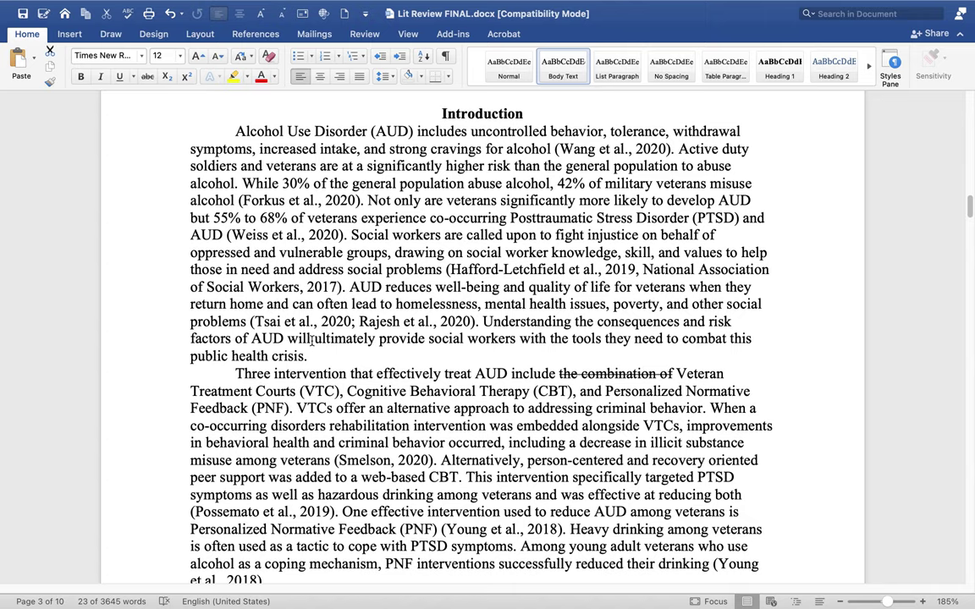
pyautogui.moveTo(559, 373); pyautogui.dragTo(675, 373)
pyautogui.press('BackSpace')
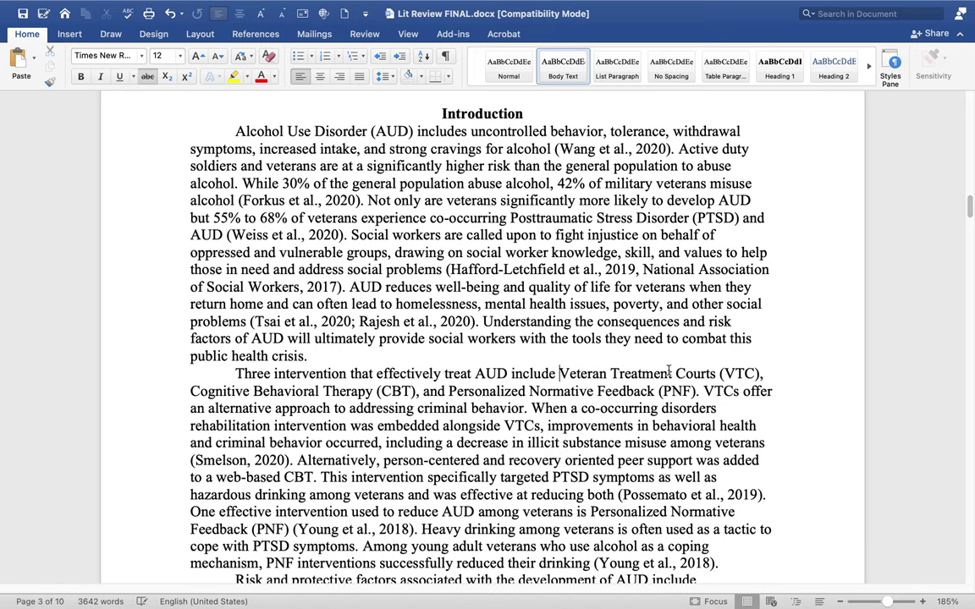
pyautogui.scroll(-5, 428, 394)
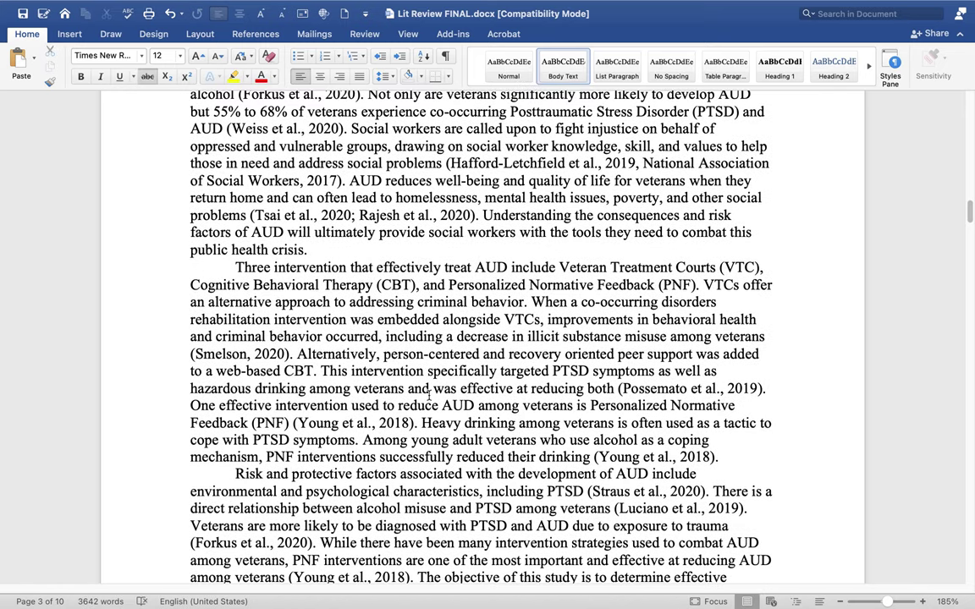
pyautogui.scroll(3, 428, 394)
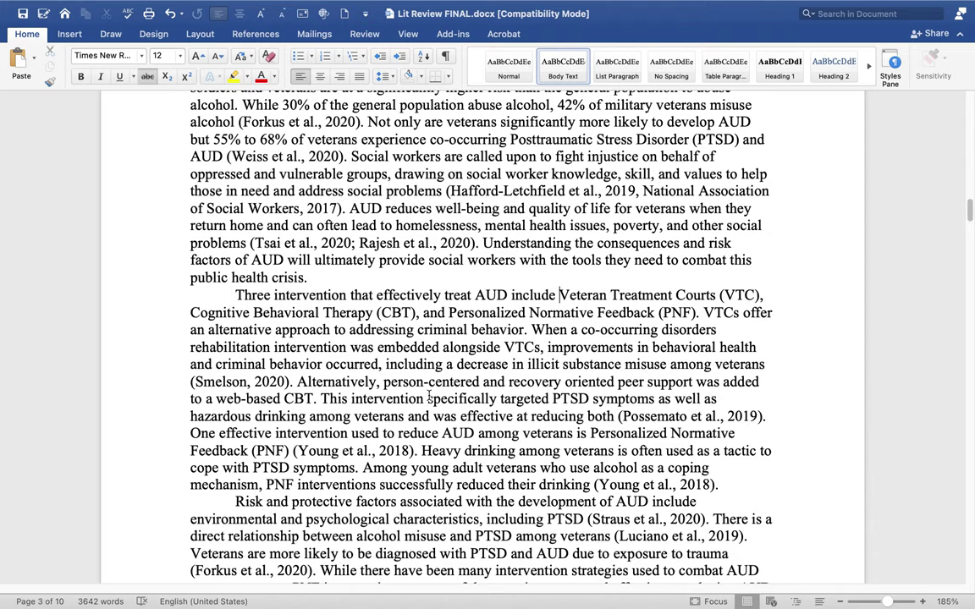
pyautogui.scroll(4, 429, 397)
pyautogui.scroll(-1, 429, 396)
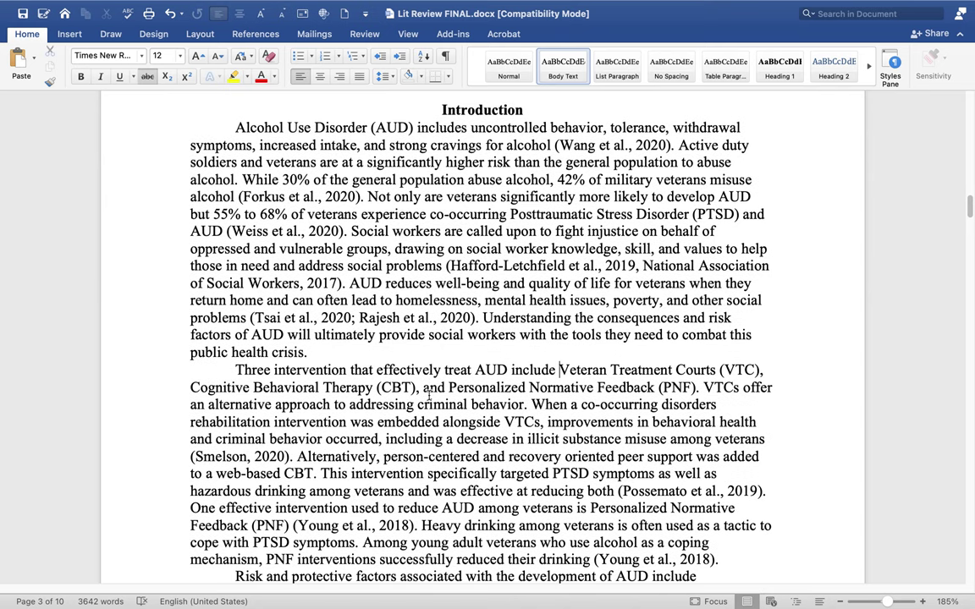